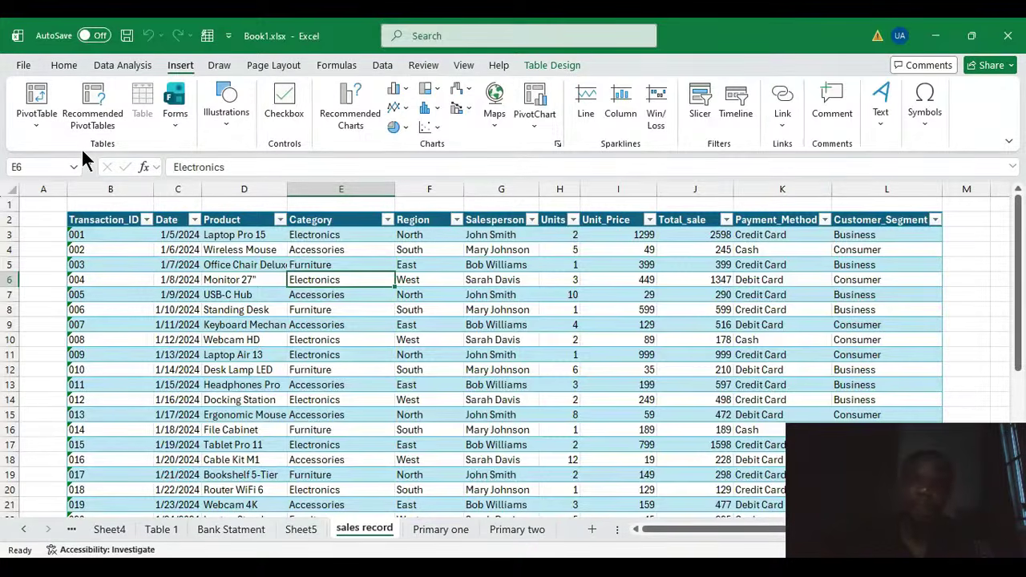
{"action": "left_click", "coordinate": [83, 151]}
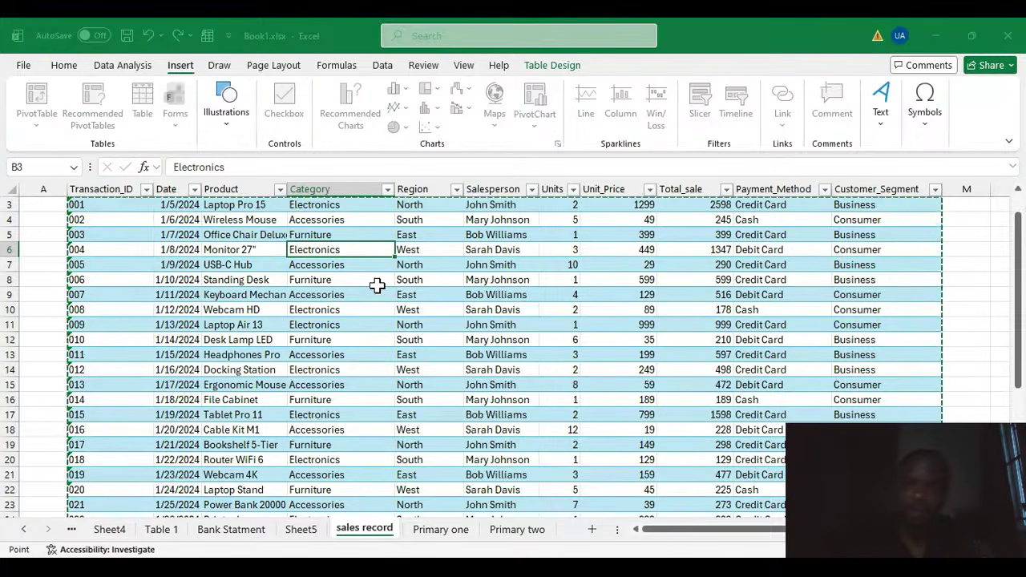
{"action": "scroll", "coordinate": [377, 285], "scroll_direction": "up", "scroll_amount": 1}
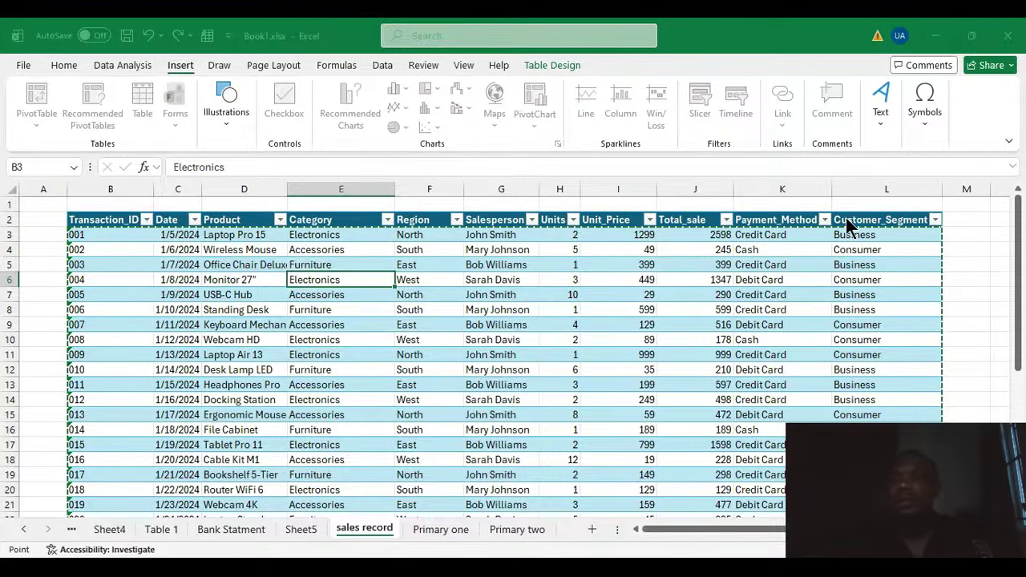
{"action": "key", "text": "Escape"}
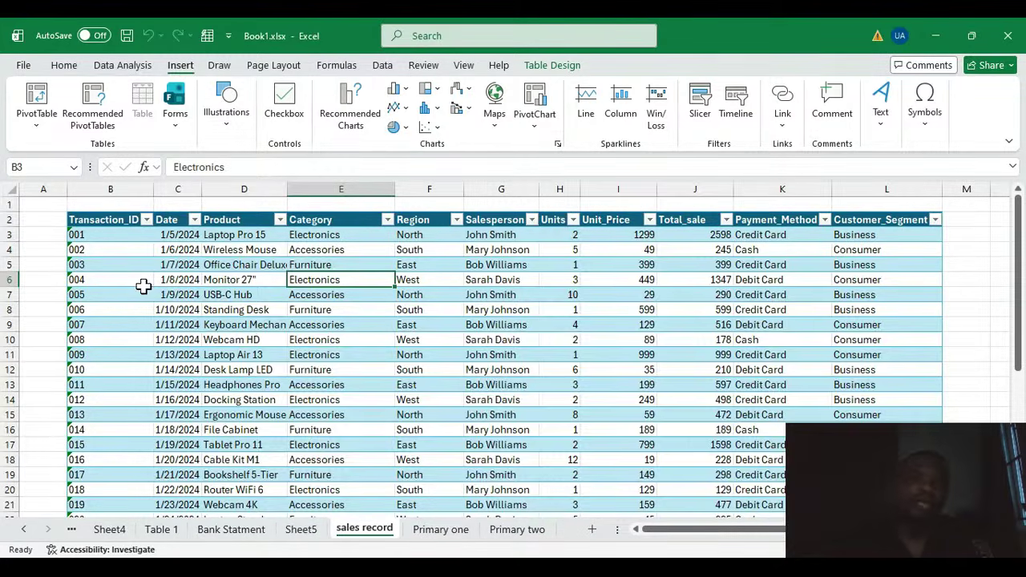
Step: Widen the Date column of the sales table so its dates fit
{"action": "left_click", "coordinate": [112, 190]}
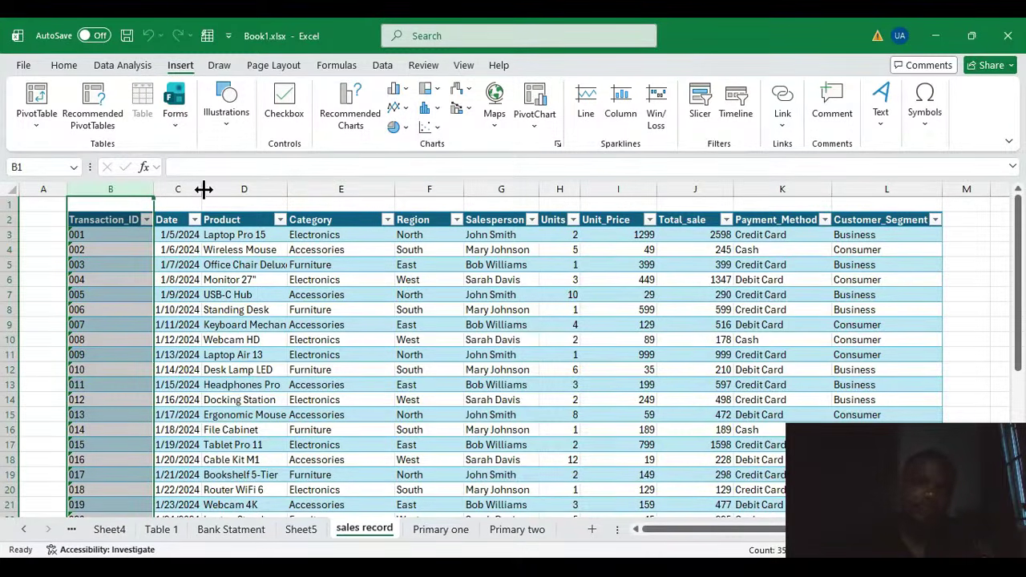
{"action": "left_click_drag", "start_coordinate": [204, 190], "coordinate": [224, 189]}
{"action": "left_click", "coordinate": [185, 190]}
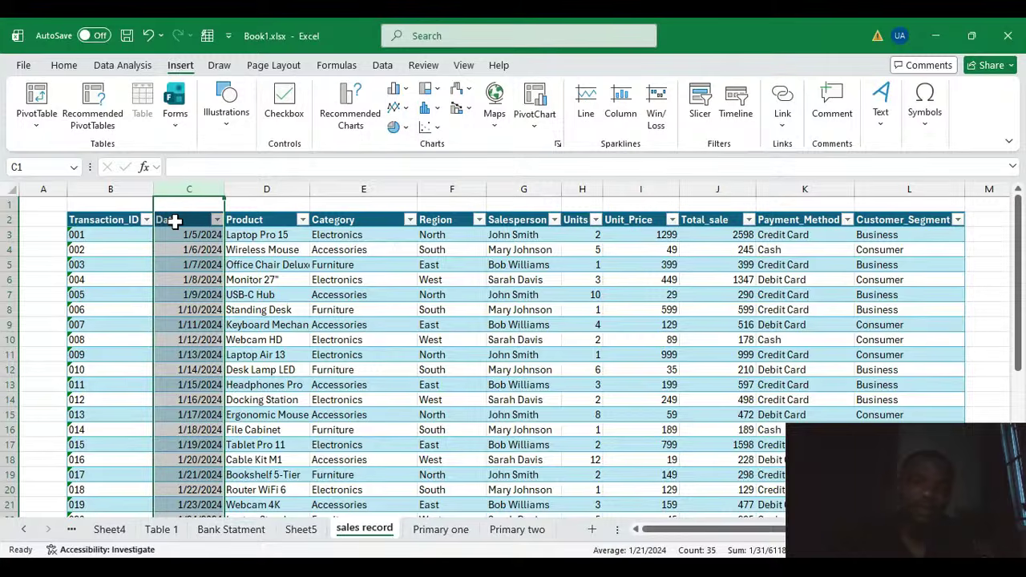
Step: Select the Product through Salesperson columns in turn and widen the Salesperson column
{"action": "left_click", "coordinate": [258, 188]}
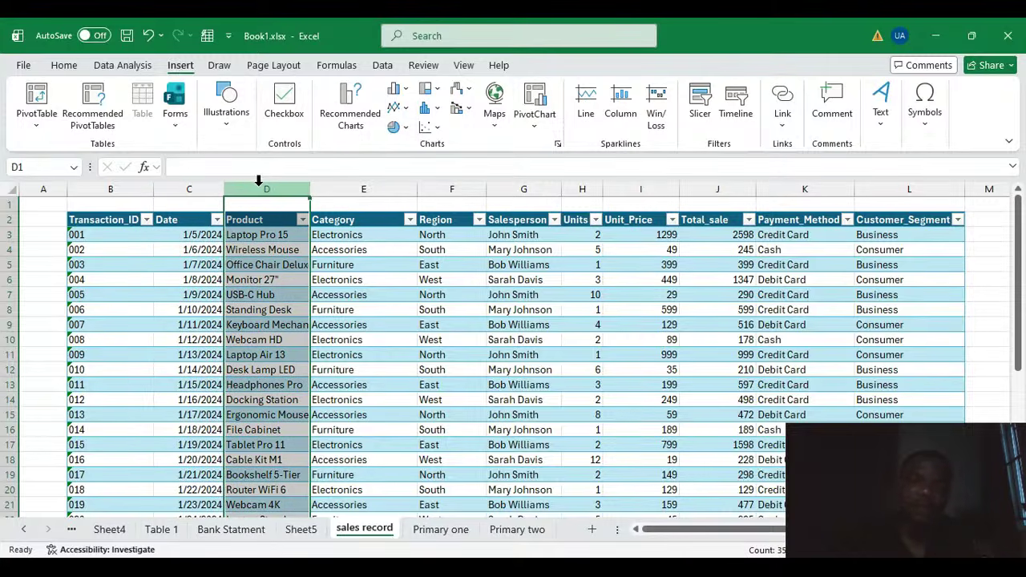
{"action": "left_click", "coordinate": [343, 186]}
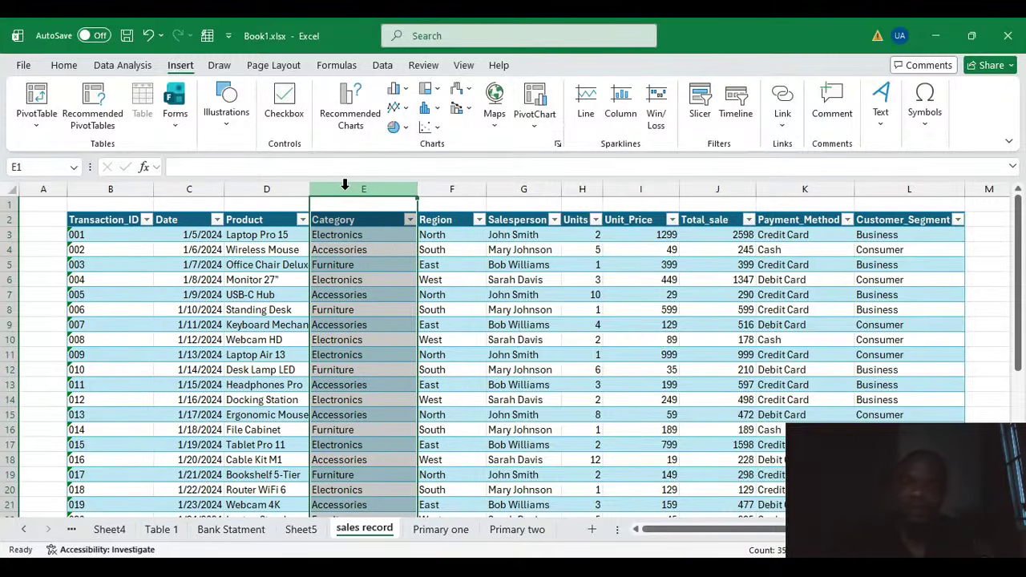
{"action": "left_click", "coordinate": [438, 188]}
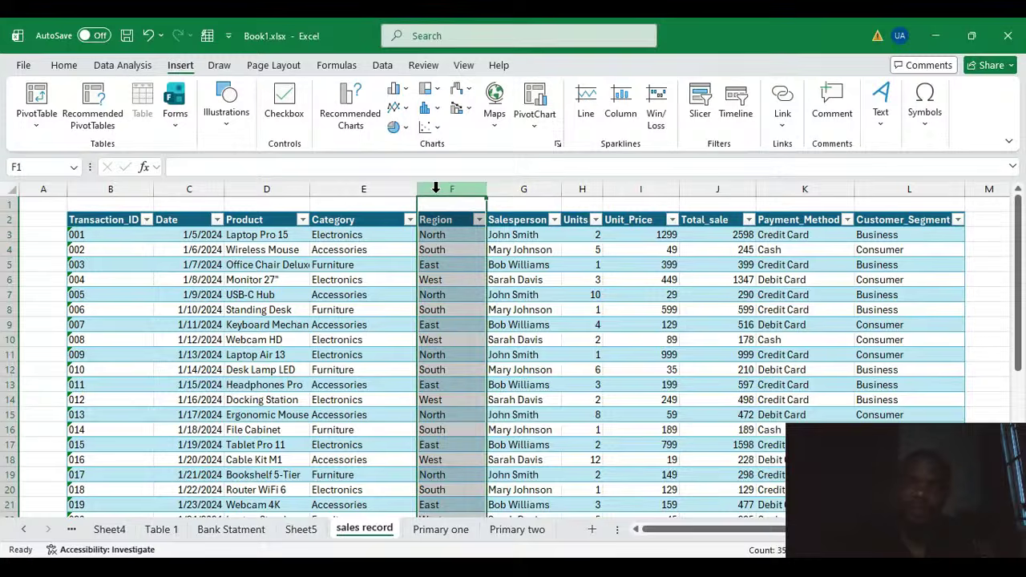
{"action": "left_click", "coordinate": [532, 187]}
{"action": "left_click_drag", "start_coordinate": [563, 187], "coordinate": [575, 189]}
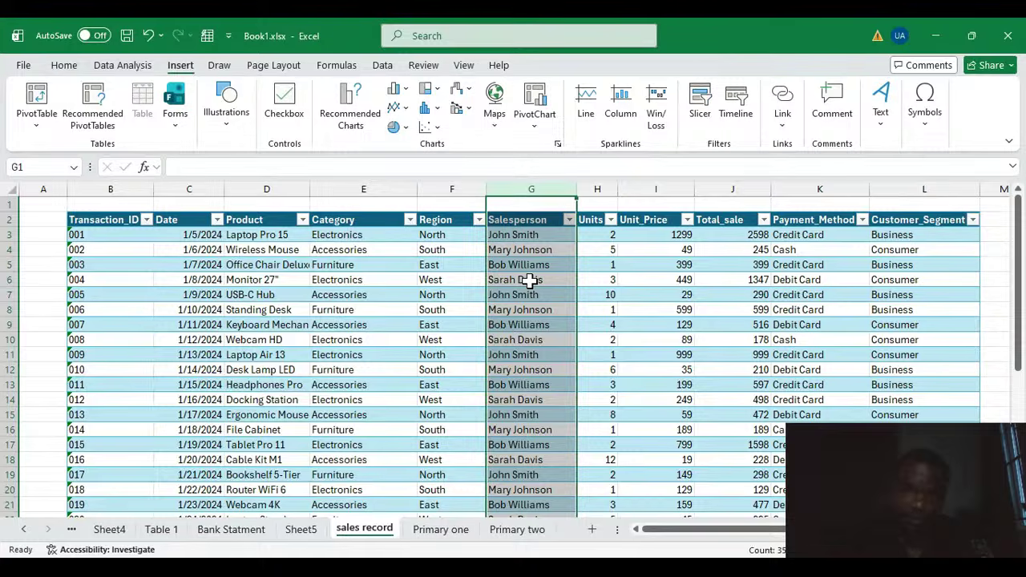
Step: Review the Units, Unit_Price and Total_sale columns and the formula in the first Total_sale cell
{"action": "left_click", "coordinate": [605, 184]}
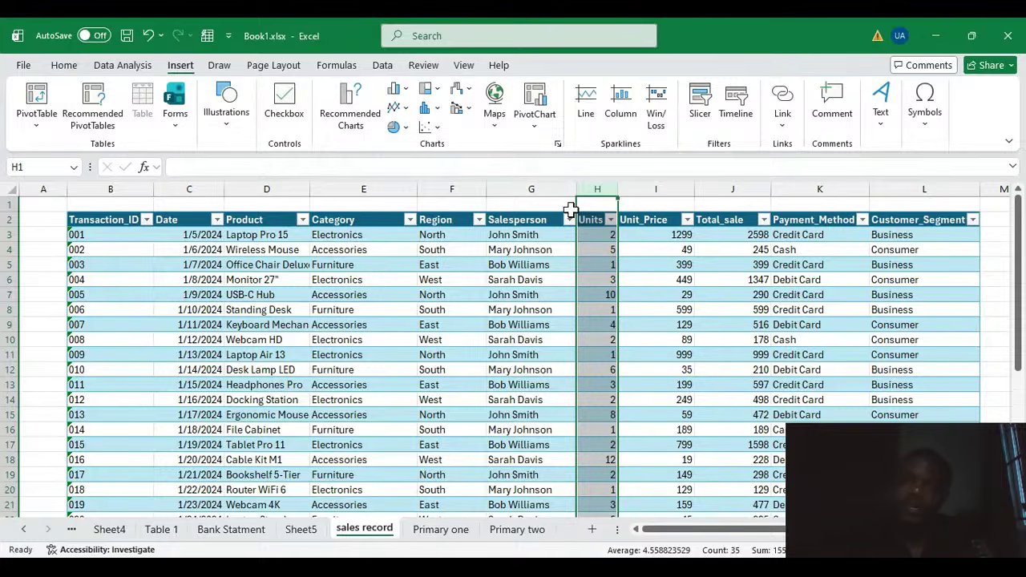
{"action": "left_click", "coordinate": [651, 188]}
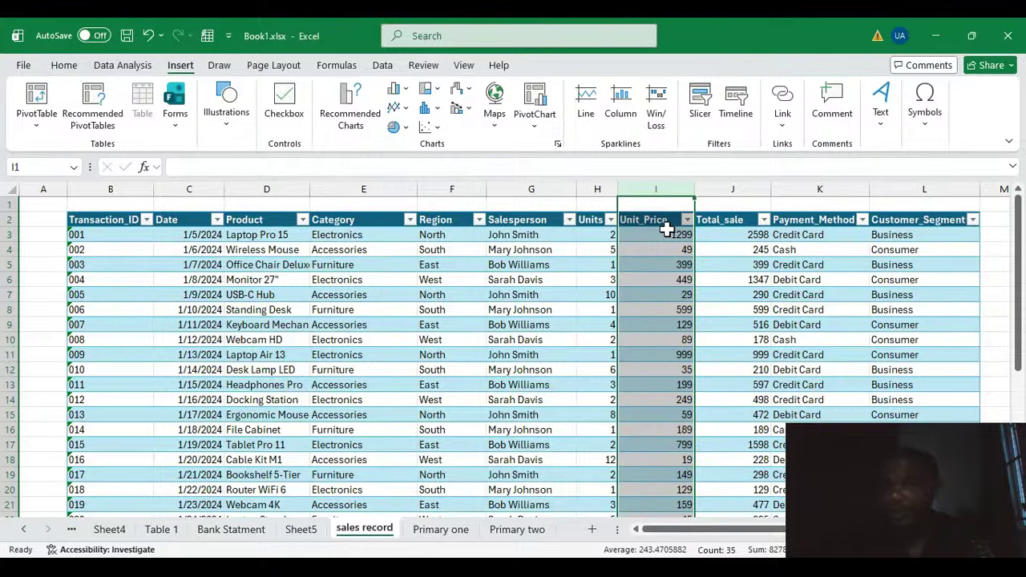
{"action": "left_click", "coordinate": [600, 187]}
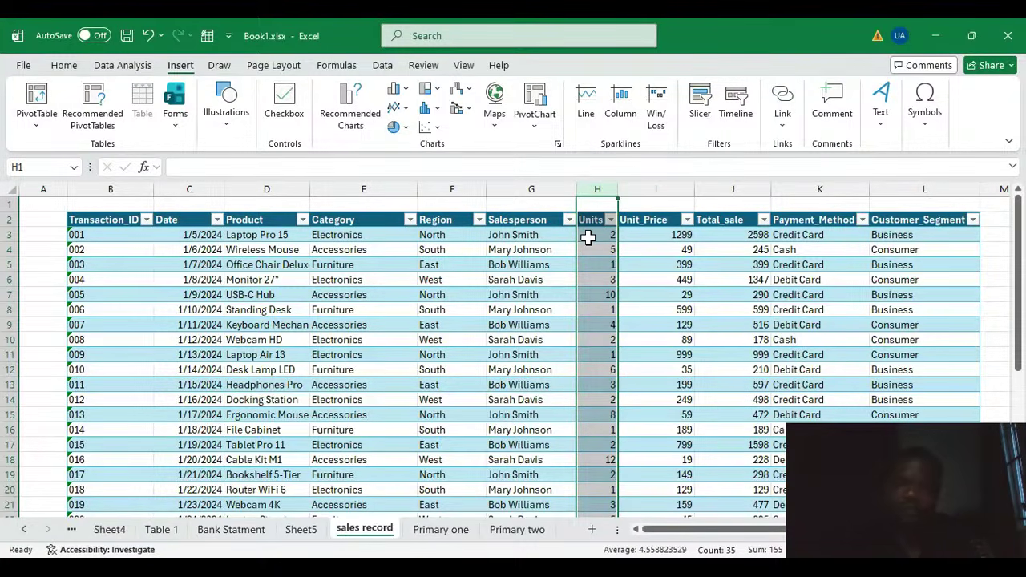
{"action": "left_click", "coordinate": [654, 186]}
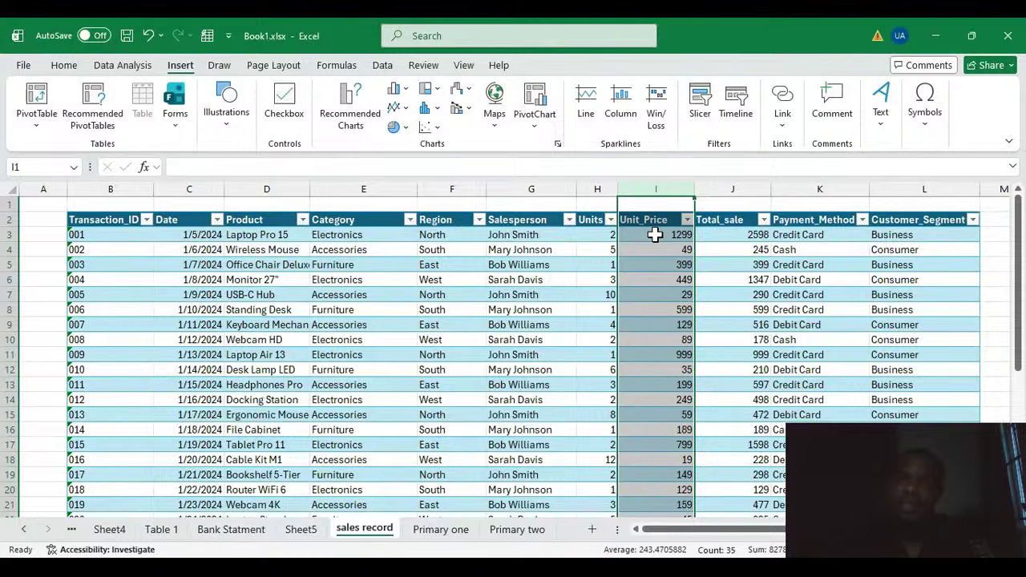
{"action": "left_click", "coordinate": [745, 189]}
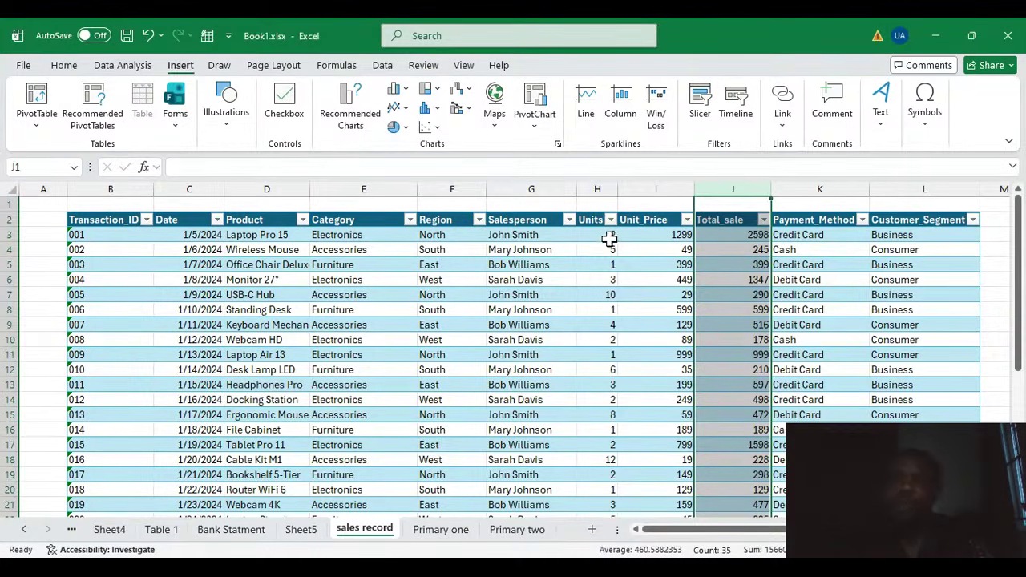
{"action": "left_click", "coordinate": [755, 236]}
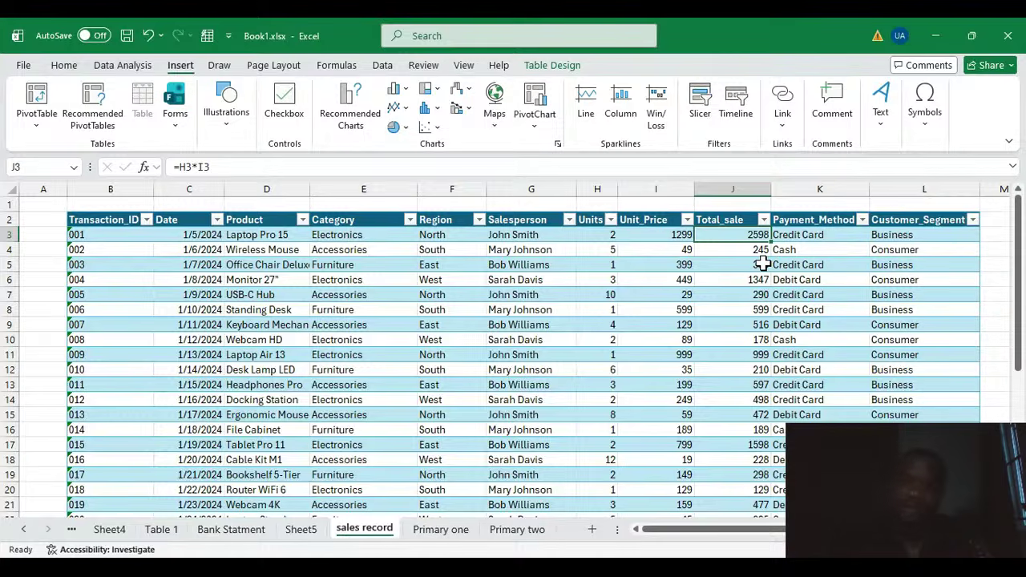
Step: Inspect the Salesperson and Payment_Method entries across the table's rows
{"action": "left_click", "coordinate": [531, 236]}
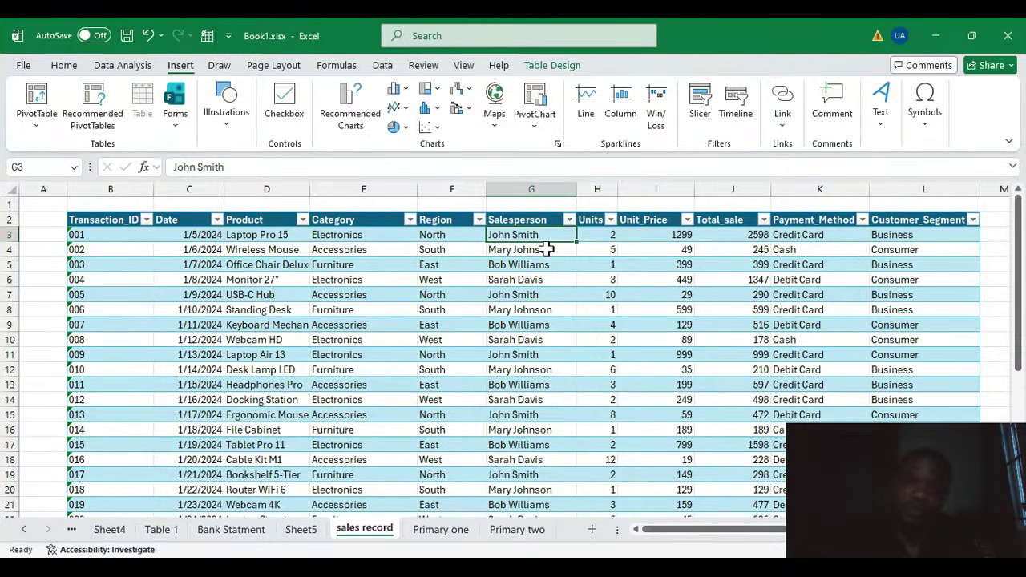
{"action": "left_click", "coordinate": [529, 294]}
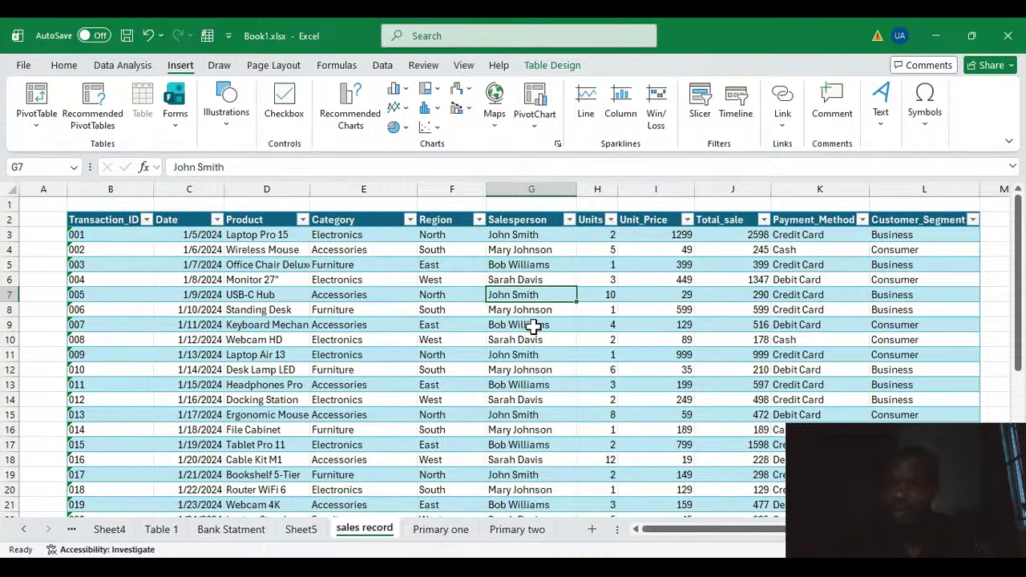
{"action": "left_click", "coordinate": [506, 355]}
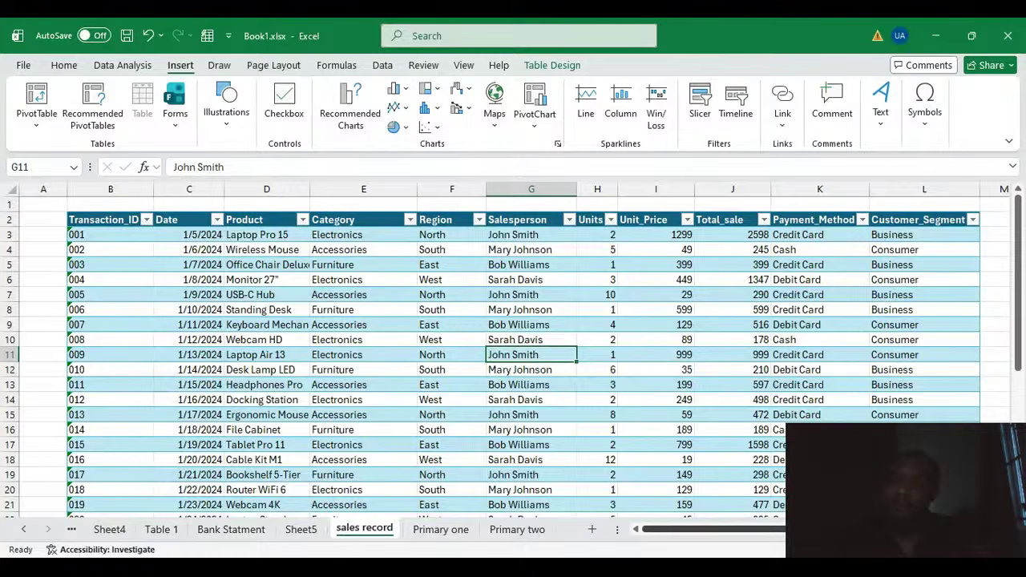
{"action": "scroll", "coordinate": [777, 231], "scroll_direction": "right", "scroll_amount": 1}
{"action": "left_click", "coordinate": [779, 233]}
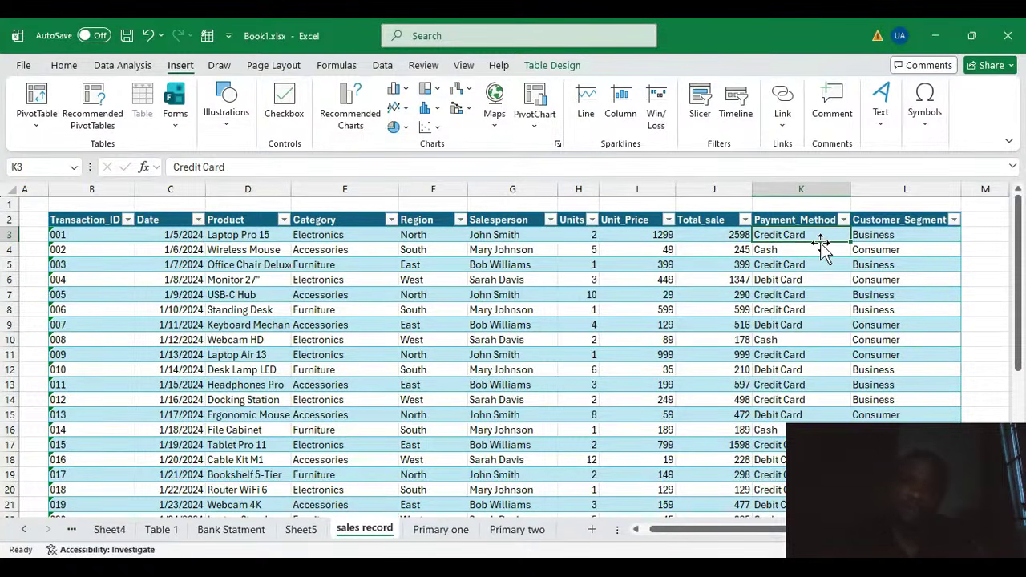
{"action": "left_click", "coordinate": [787, 252]}
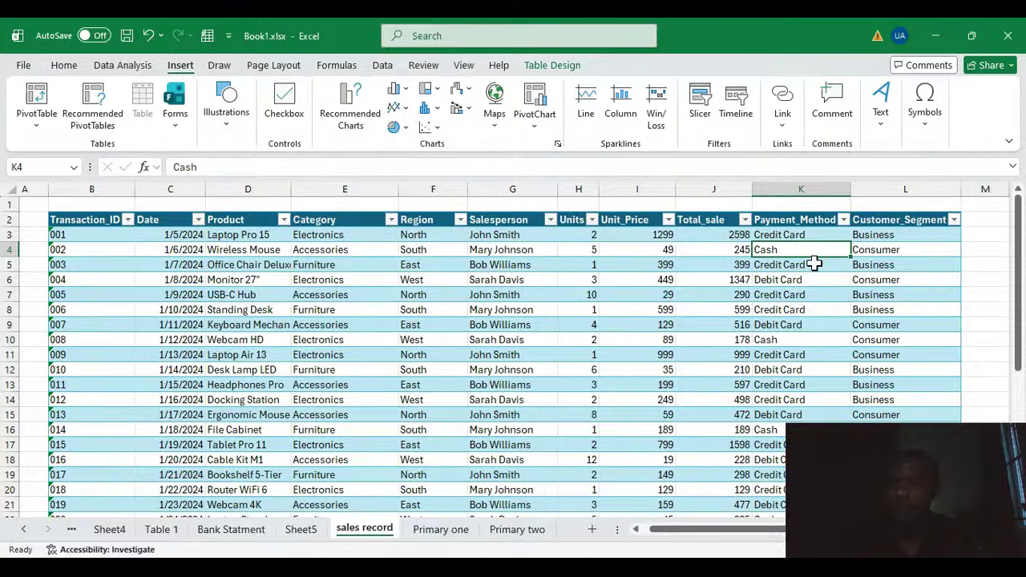
{"action": "left_click", "coordinate": [816, 278]}
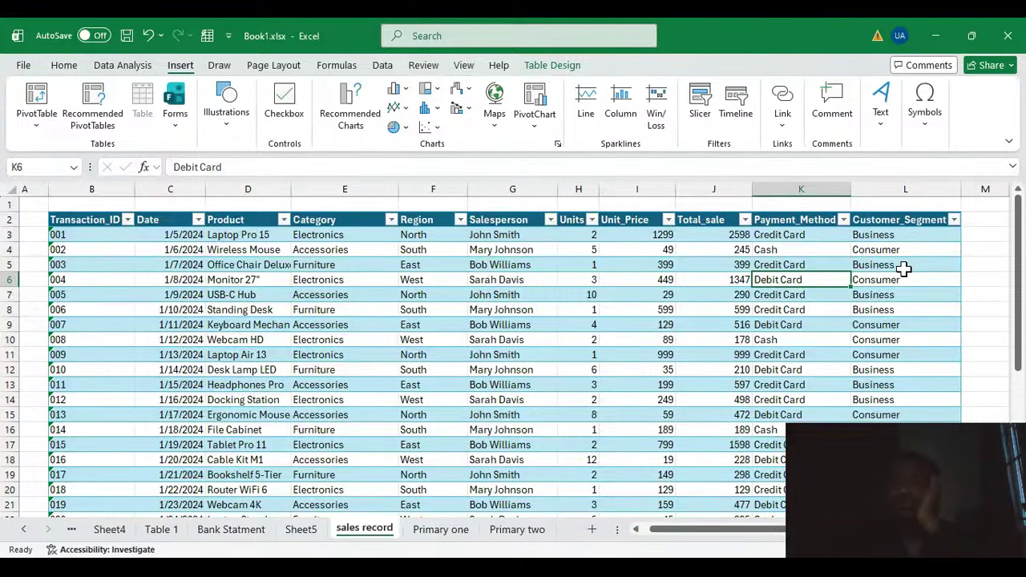
{"action": "scroll", "coordinate": [885, 293], "scroll_direction": "down", "scroll_amount": 2}
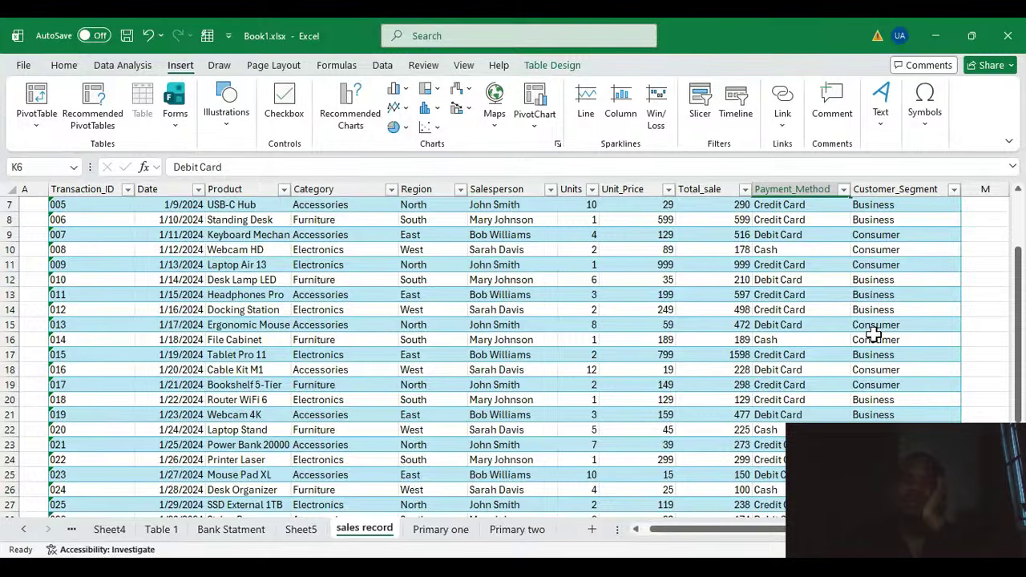
{"action": "scroll", "coordinate": [362, 373], "scroll_direction": "up", "scroll_amount": 2}
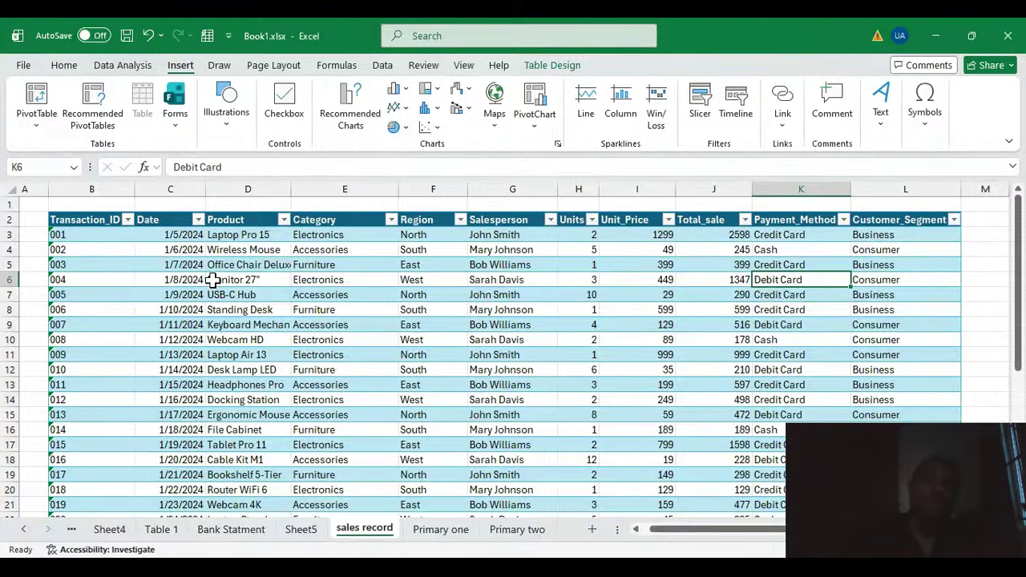
Step: Insert a PivotTable from the sales record table on a new worksheet
{"action": "left_click", "coordinate": [42, 132]}
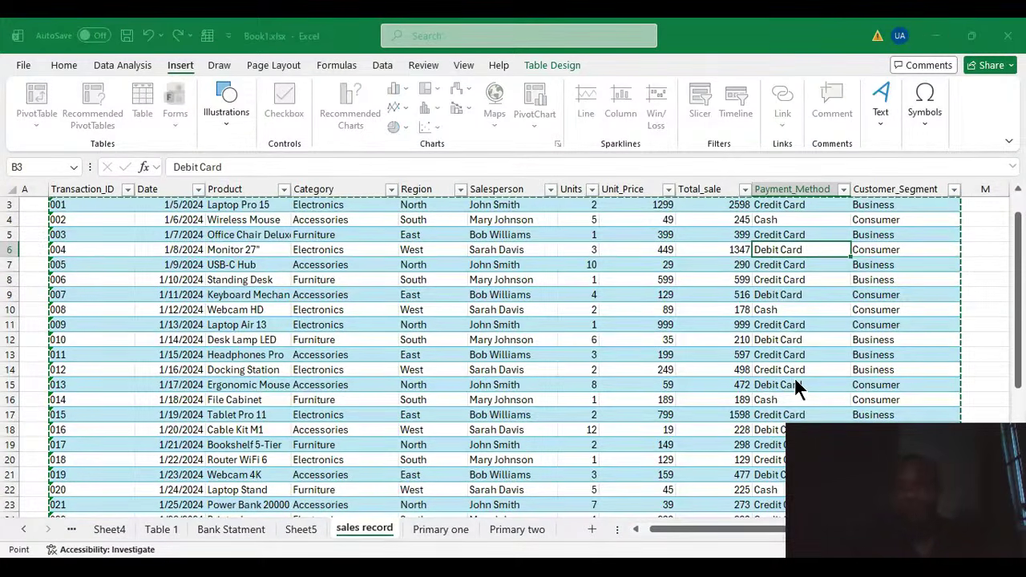
{"action": "left_click", "coordinate": [792, 400]}
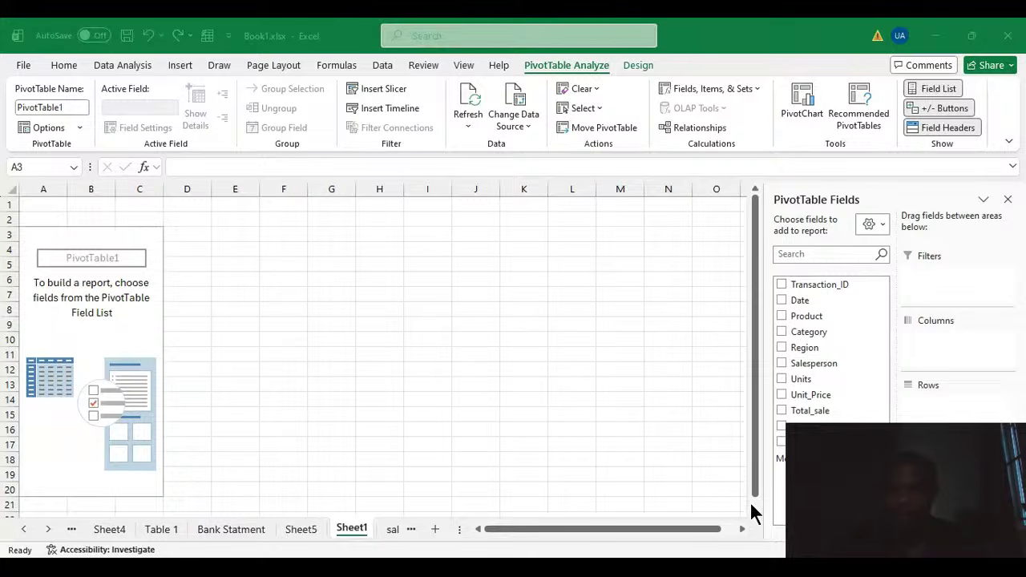
{"action": "left_click", "coordinate": [639, 518]}
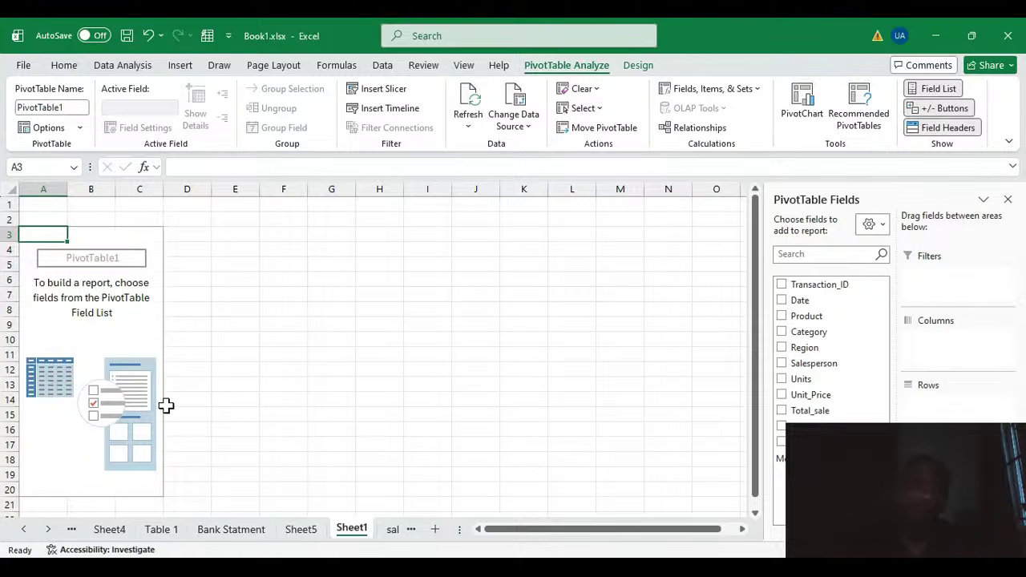
{"action": "left_click", "coordinate": [62, 262]}
{"action": "left_click", "coordinate": [96, 336]}
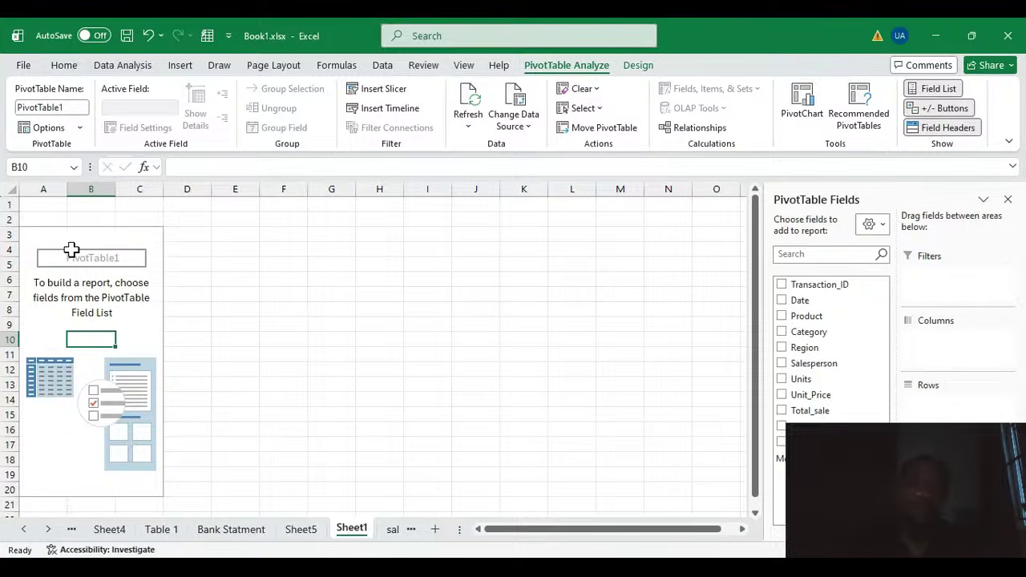
{"action": "left_click", "coordinate": [102, 283]}
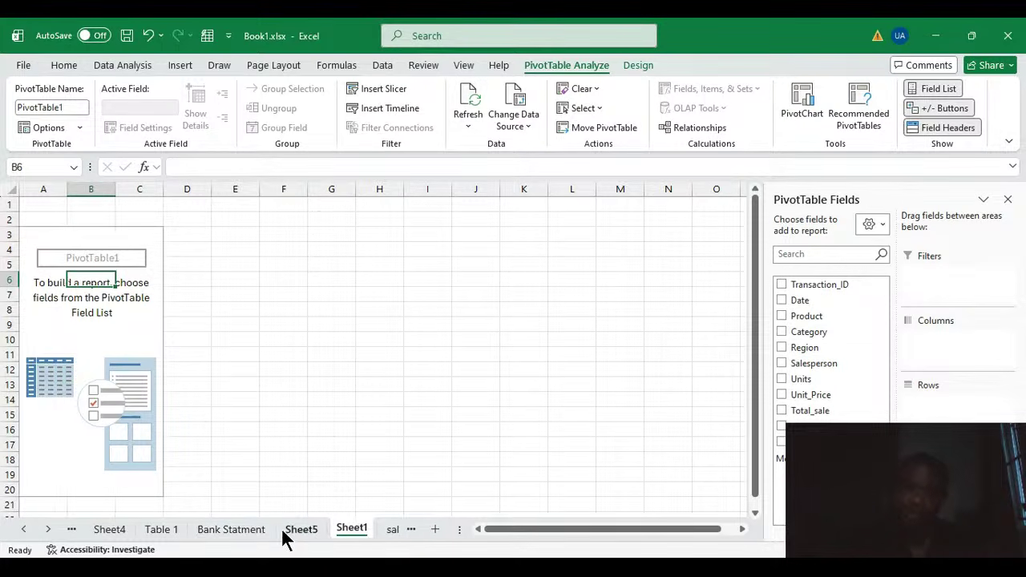
Step: Switch to the sales record sheet and return to the PivotTable sheet
{"action": "left_click", "coordinate": [390, 530]}
{"action": "scroll", "coordinate": [228, 305], "scroll_direction": "up", "scroll_amount": 1}
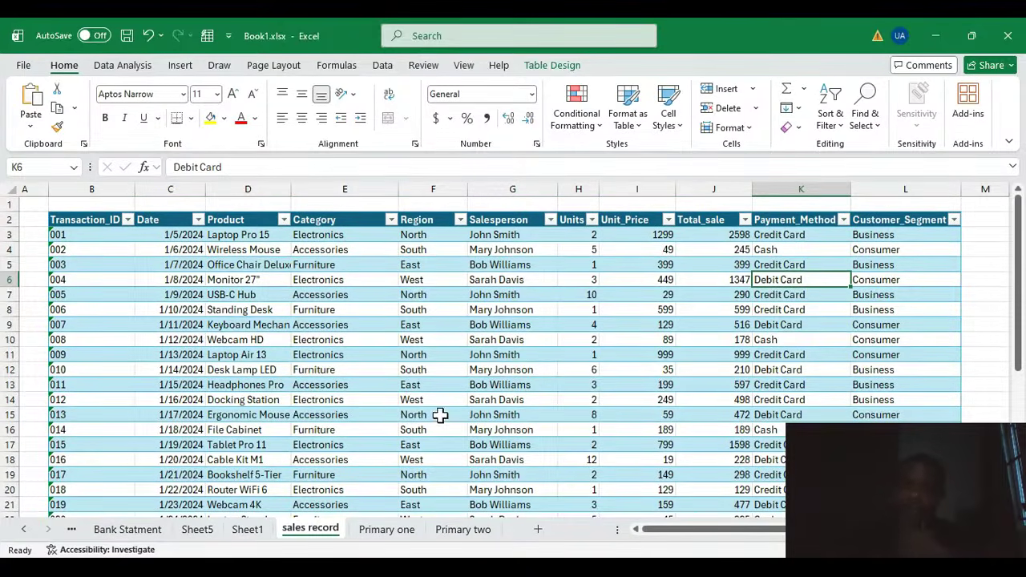
{"action": "left_click", "coordinate": [250, 530]}
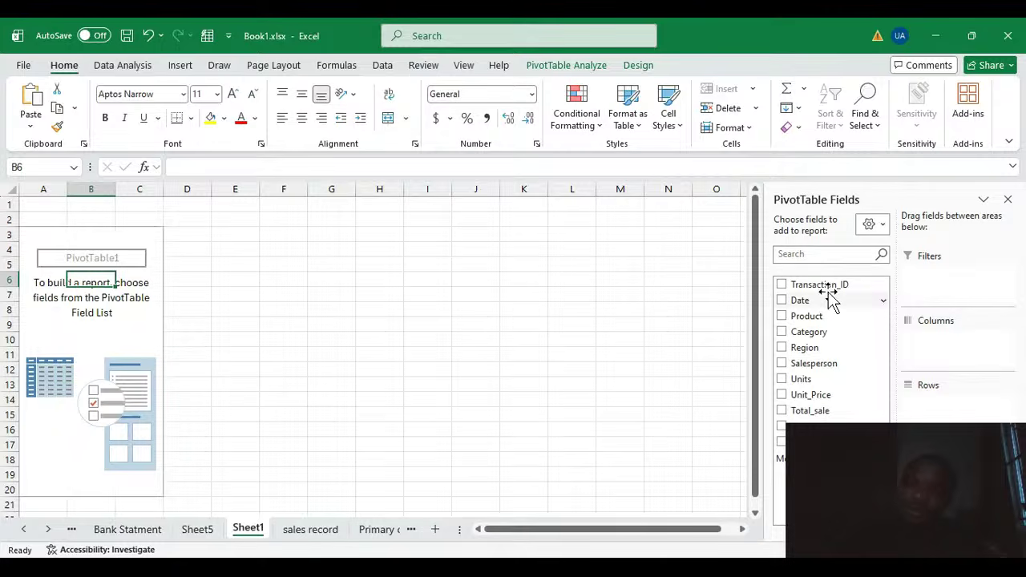
Step: Search the PivotTable field list for "Da" to find the Date field
{"action": "left_click", "coordinate": [817, 254]}
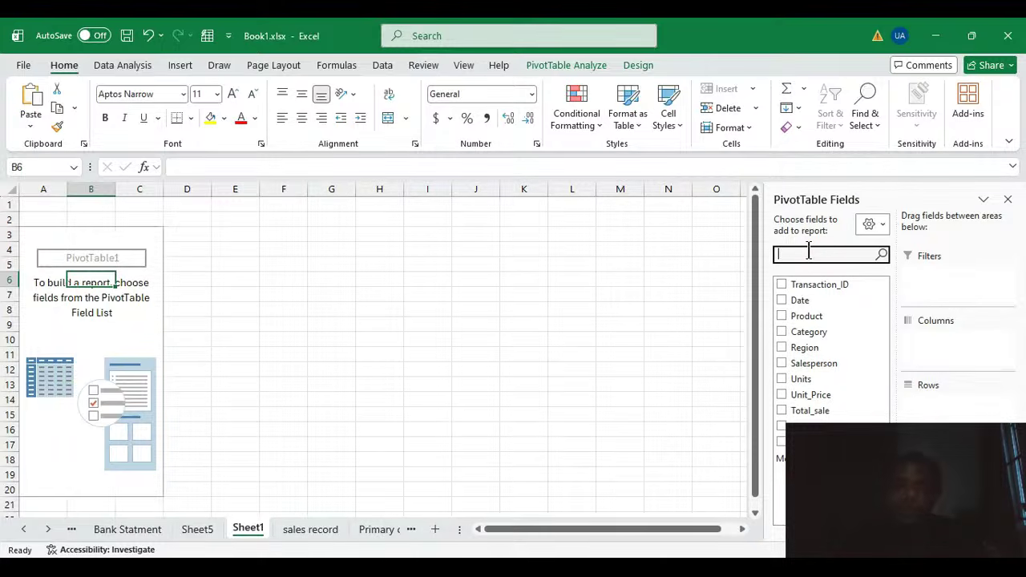
{"action": "type", "text": "Date"}
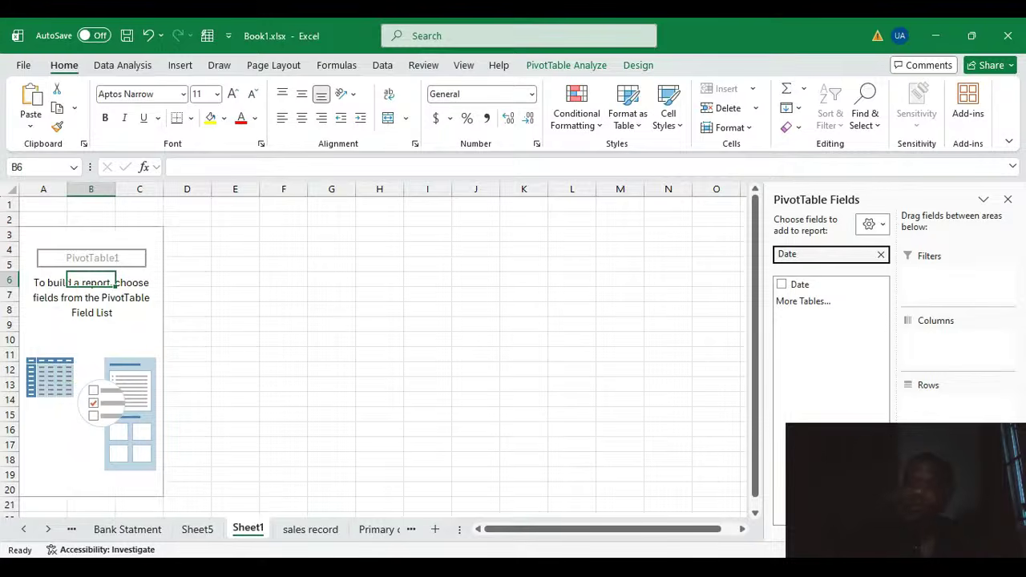
{"action": "left_click", "coordinate": [880, 254]}
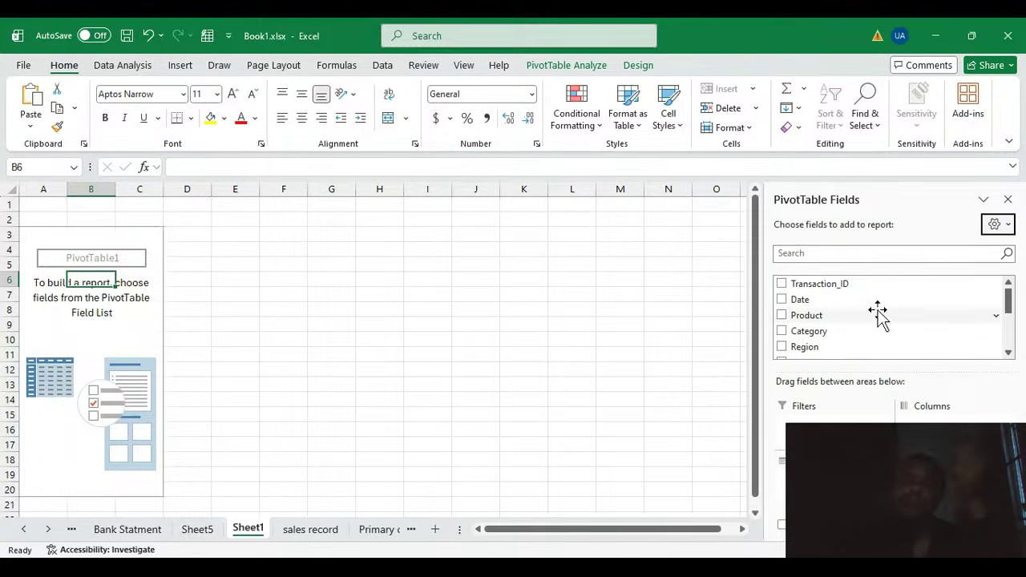
Step: Change the PivotTable field list layout to show fields and areas side by side
{"action": "scroll", "coordinate": [870, 337], "scroll_direction": "down", "scroll_amount": 3}
{"action": "scroll", "coordinate": [857, 345], "scroll_direction": "up", "scroll_amount": 3}
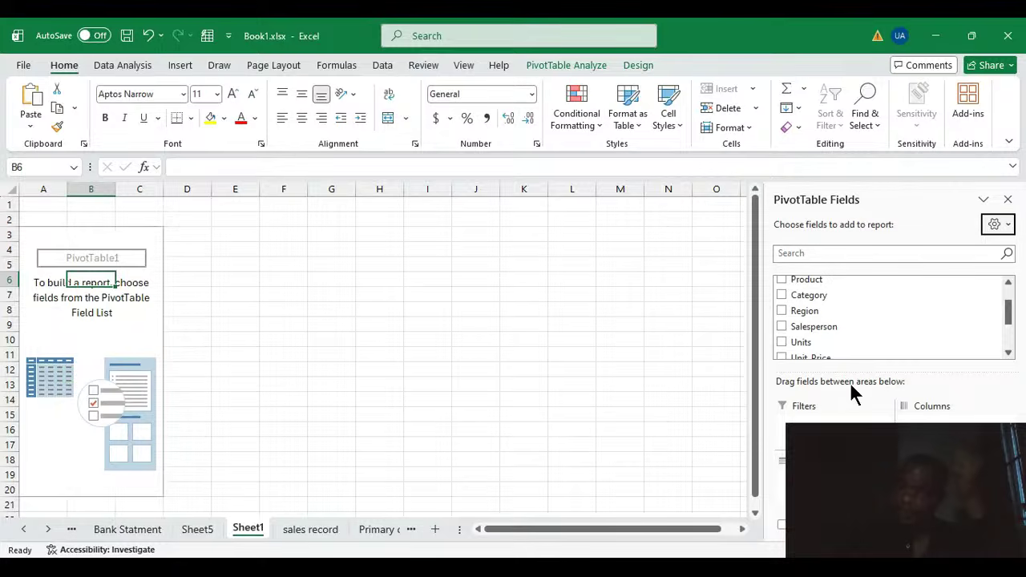
{"action": "left_click", "coordinate": [1008, 231]}
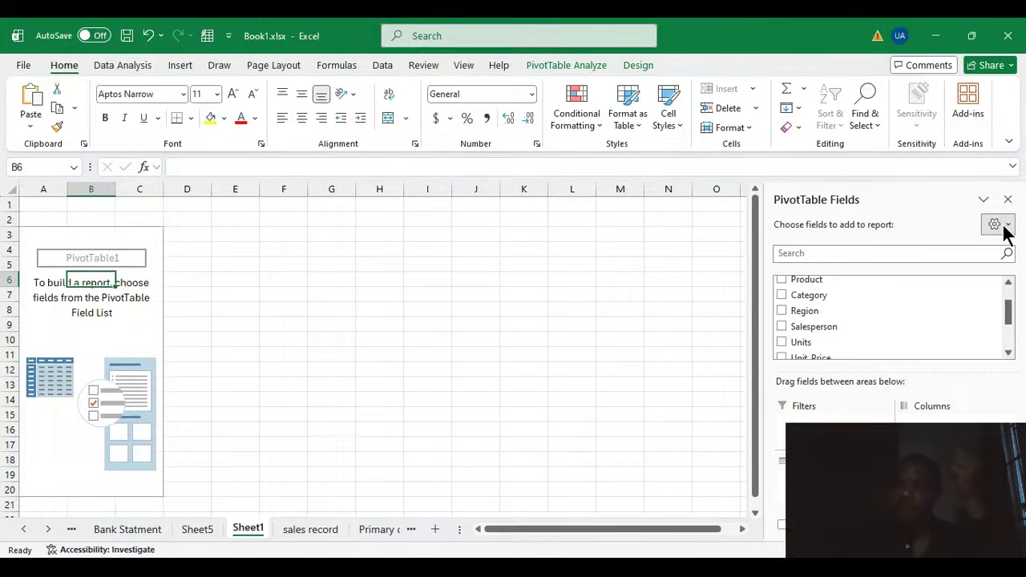
{"action": "left_click", "coordinate": [857, 288]}
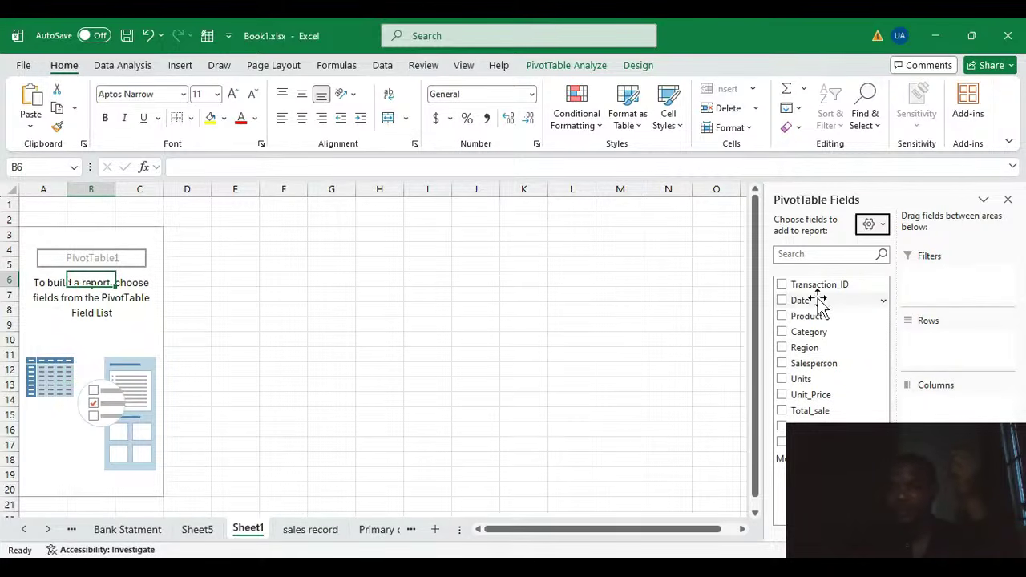
Step: Toggle the PivotTable field list off and back on
{"action": "mouse_move", "coordinate": [817, 298]}
{"action": "left_mouse_down"}
{"action": "mouse_move", "coordinate": [804, 300]}
{"action": "mouse_move", "coordinate": [946, 286]}
{"action": "mouse_move", "coordinate": [833, 299]}
{"action": "left_mouse_up"}
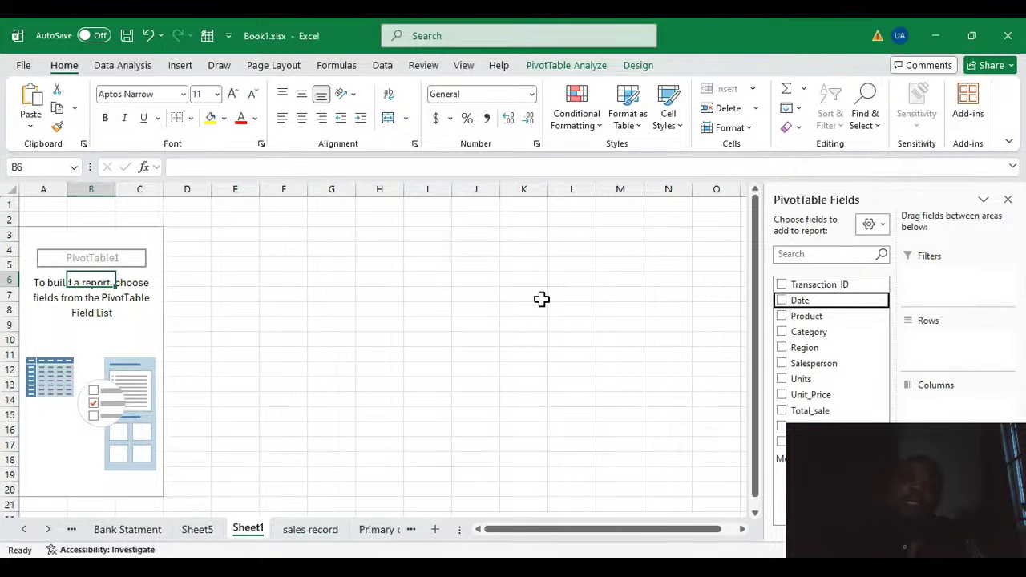
{"action": "left_click", "coordinate": [576, 60]}
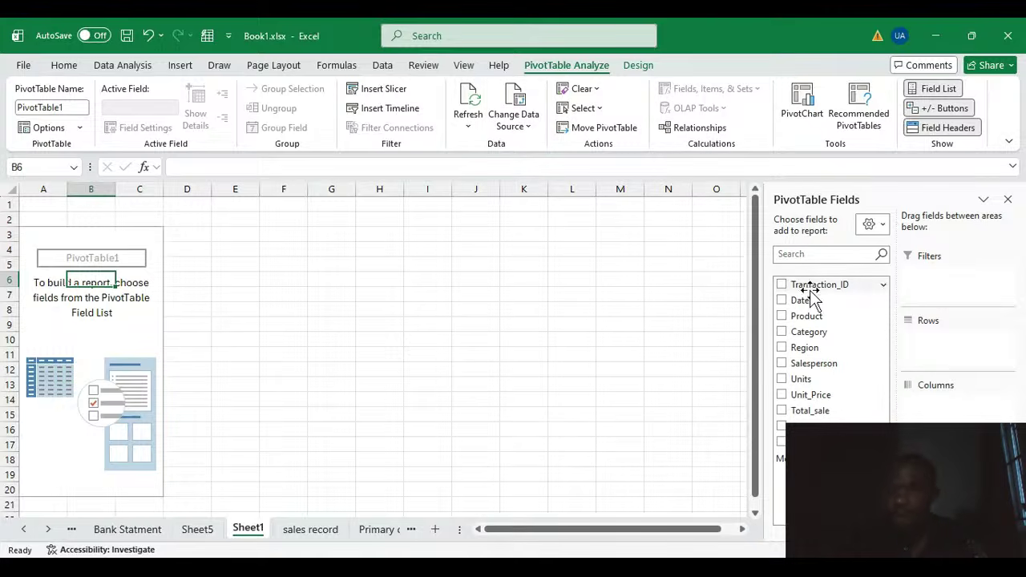
{"action": "left_click", "coordinate": [932, 89]}
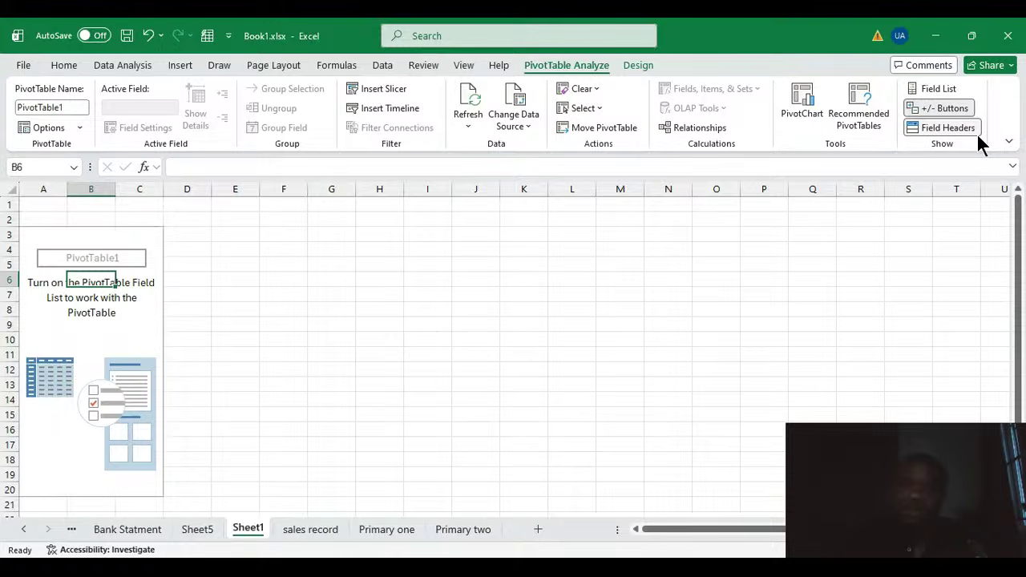
{"action": "left_click", "coordinate": [940, 88]}
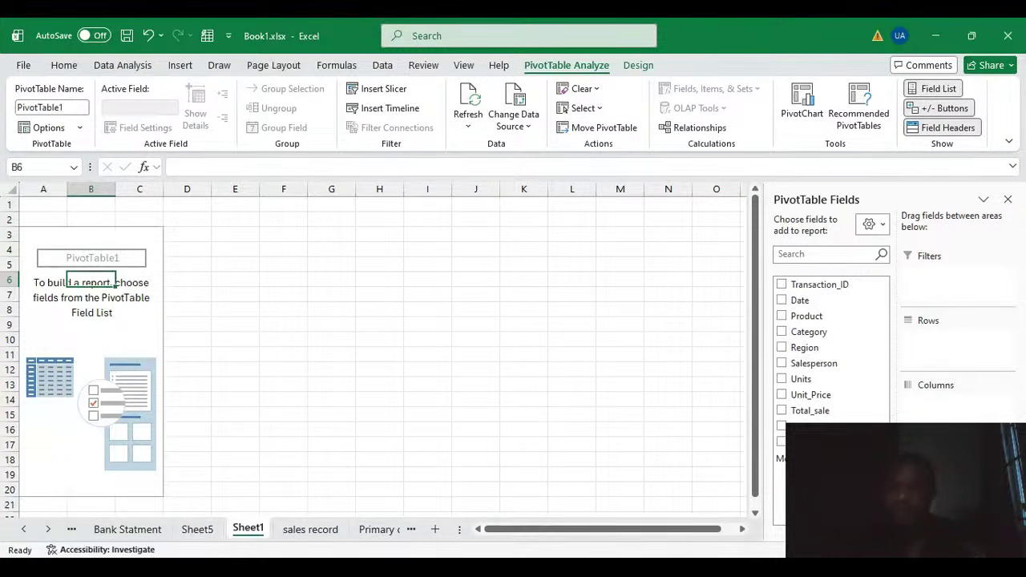
Step: Review the Unit_Price column on the sales record sheet and return to the PivotTable sheet
{"action": "left_click", "coordinate": [712, 569]}
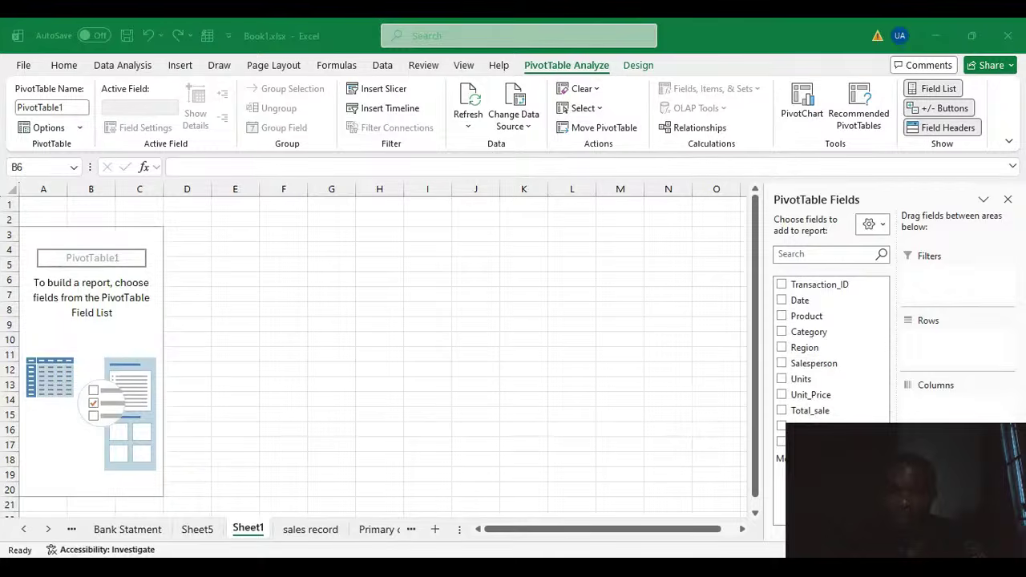
{"action": "left_click", "coordinate": [628, 516]}
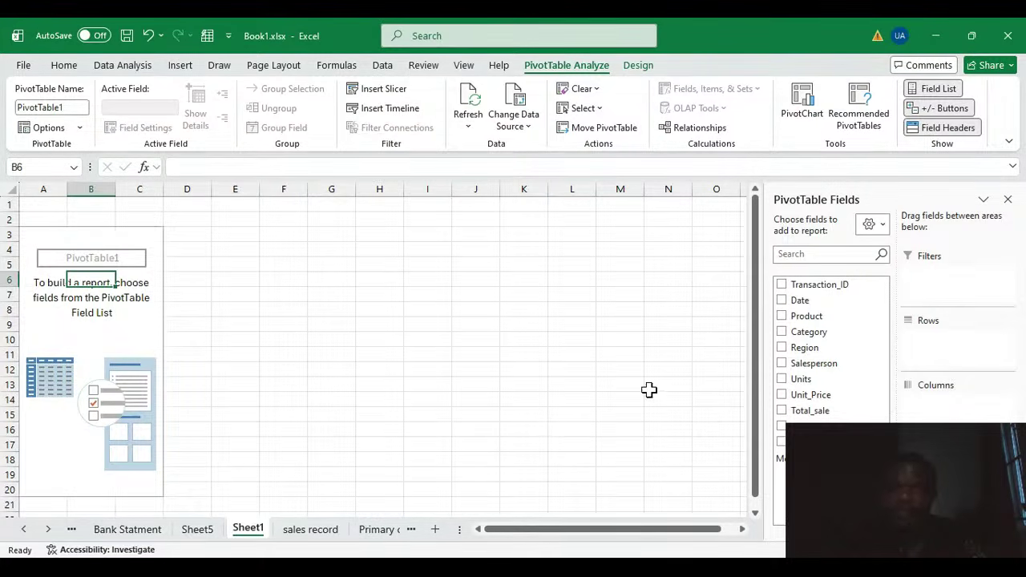
{"action": "left_click", "coordinate": [311, 529]}
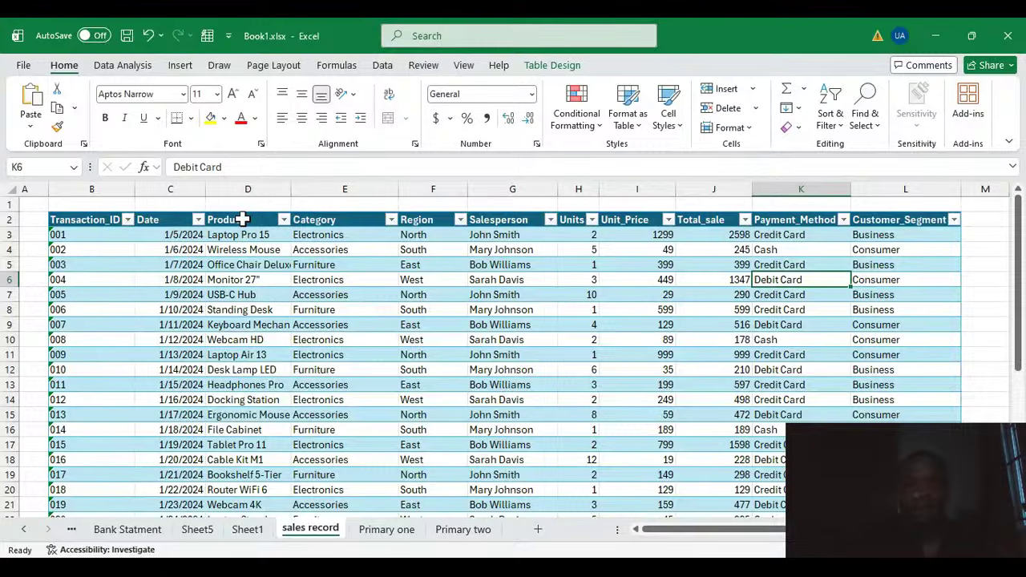
{"action": "left_click", "coordinate": [619, 188]}
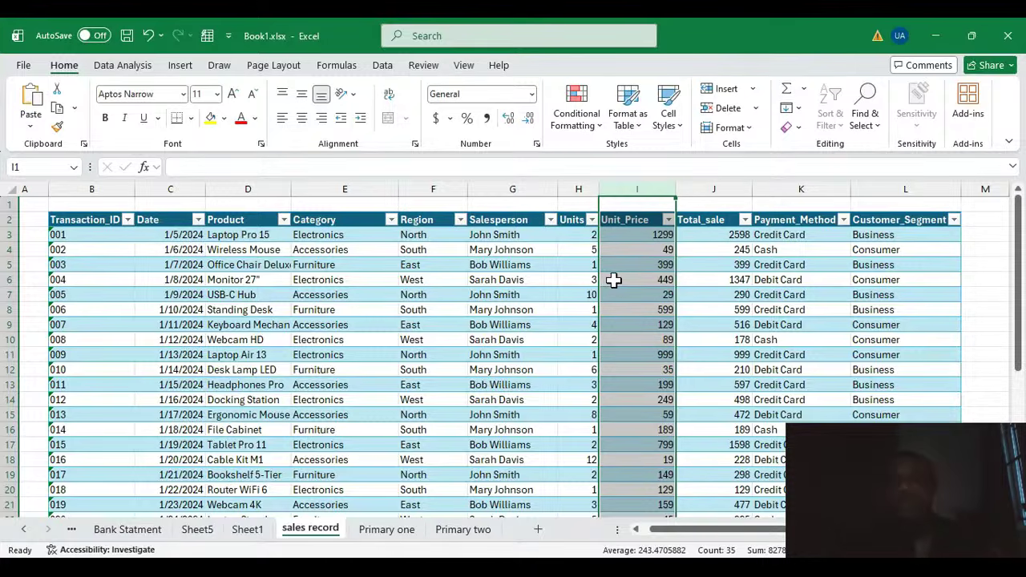
{"action": "left_click", "coordinate": [606, 279]}
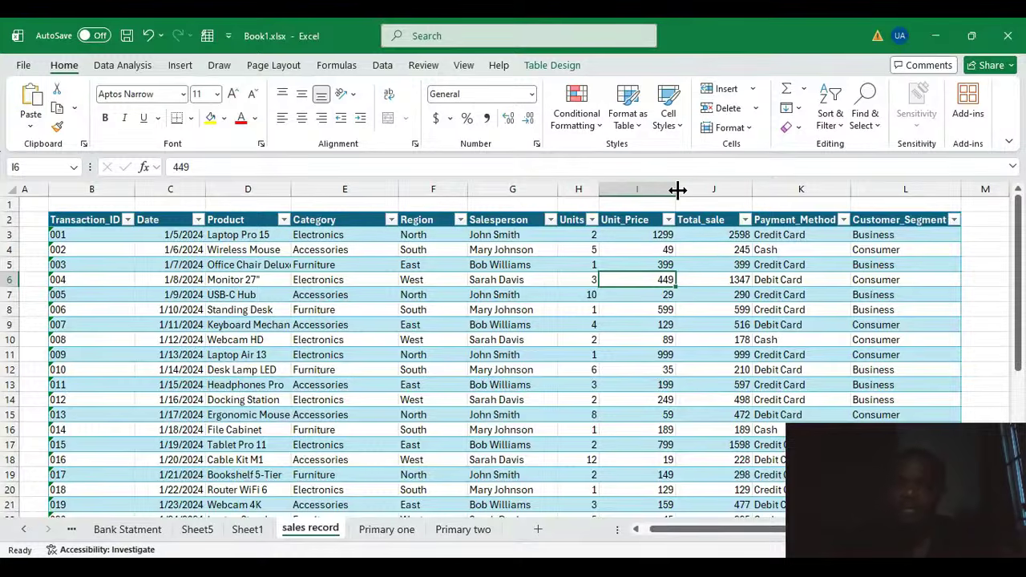
{"action": "left_click", "coordinate": [250, 533]}
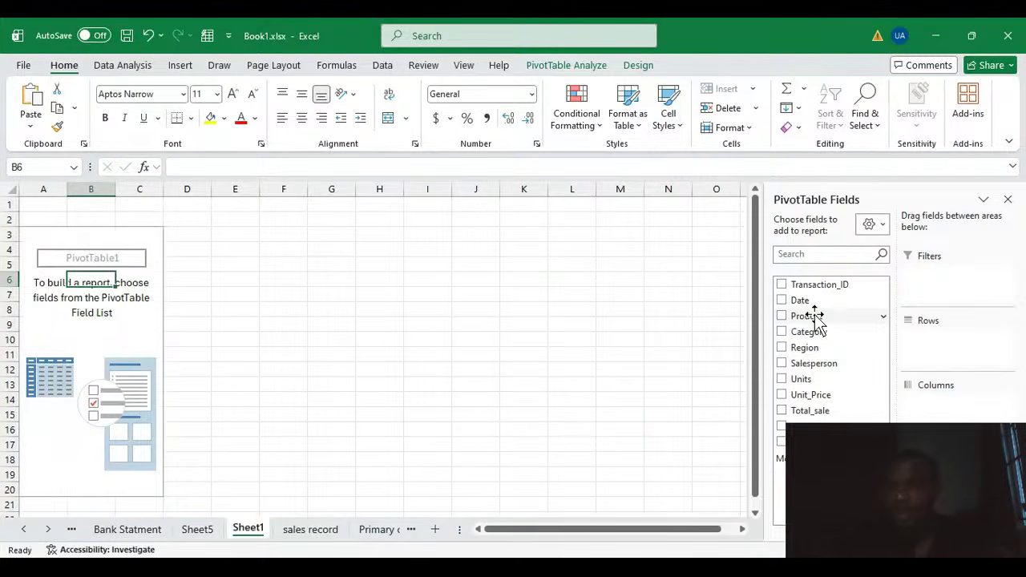
Step: Add the Product field to the PivotTable rows
{"action": "left_click_drag", "start_coordinate": [814, 316], "coordinate": [926, 348]}
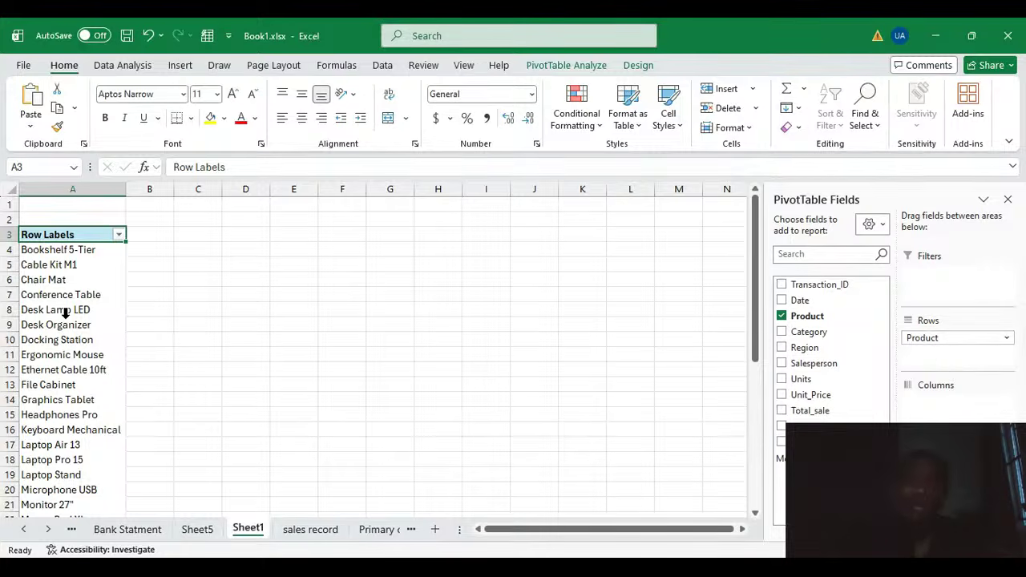
{"action": "scroll", "coordinate": [68, 337], "scroll_direction": "down", "scroll_amount": 6}
{"action": "scroll", "coordinate": [76, 326], "scroll_direction": "up", "scroll_amount": 6}
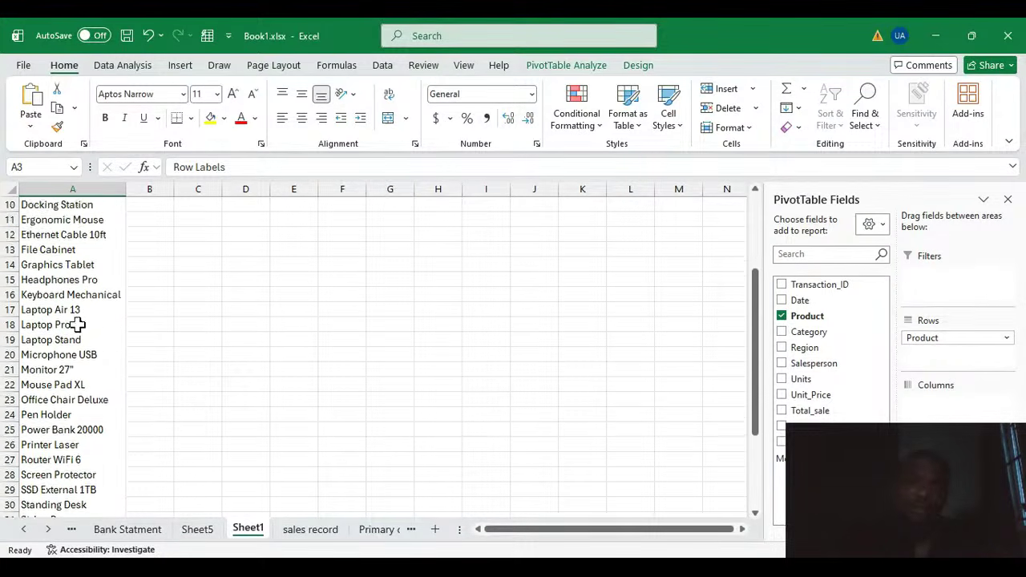
Step: Move the Product field to the Columns area and back to the Rows area
{"action": "left_click_drag", "start_coordinate": [942, 341], "coordinate": [952, 405]}
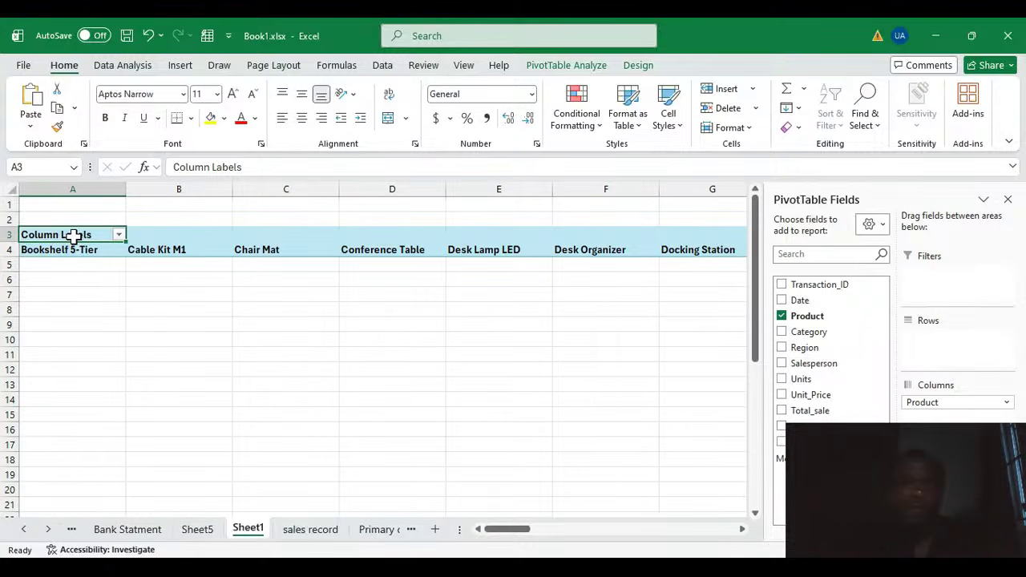
{"action": "mouse_move", "coordinate": [527, 537]}
{"action": "left_mouse_down"}
{"action": "mouse_move", "coordinate": [607, 536]}
{"action": "mouse_move", "coordinate": [509, 537]}
{"action": "left_mouse_up"}
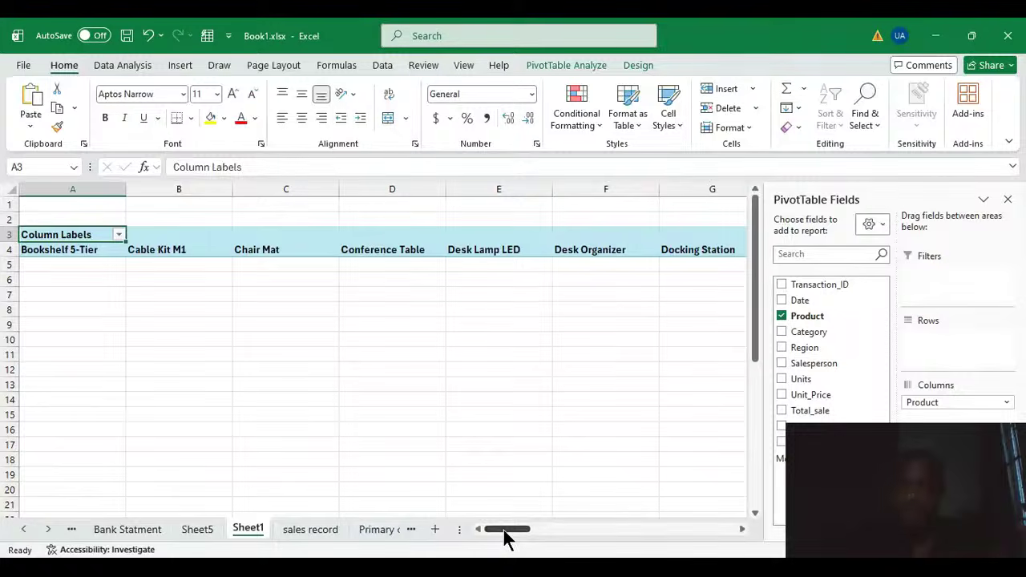
{"action": "left_click_drag", "start_coordinate": [941, 405], "coordinate": [930, 350]}
Step: Add the Total_sale field to the PivotTable values to sum sales per product
{"action": "scroll", "coordinate": [68, 424], "scroll_direction": "down", "scroll_amount": 5}
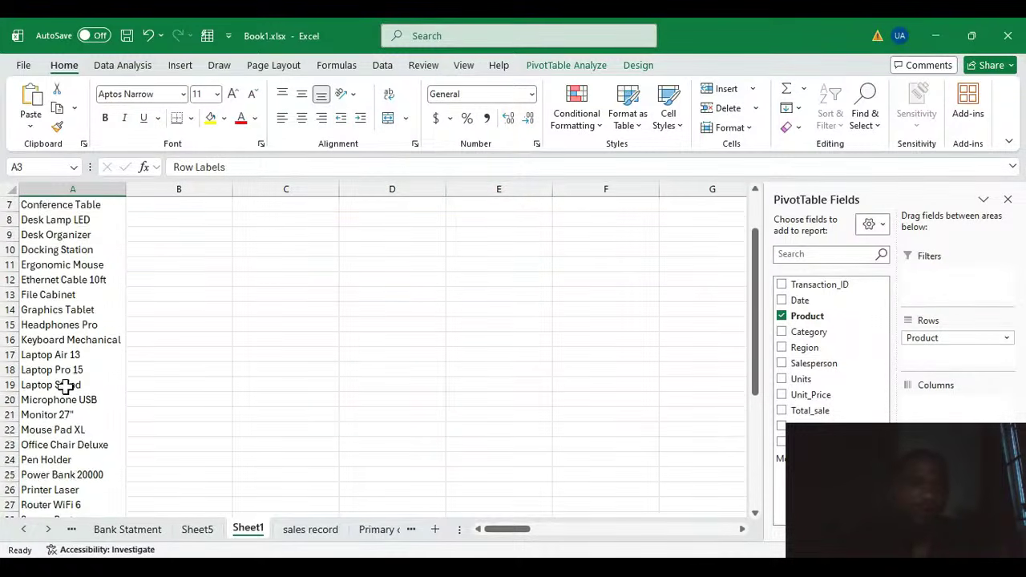
{"action": "scroll", "coordinate": [75, 468], "scroll_direction": "down", "scroll_amount": 2}
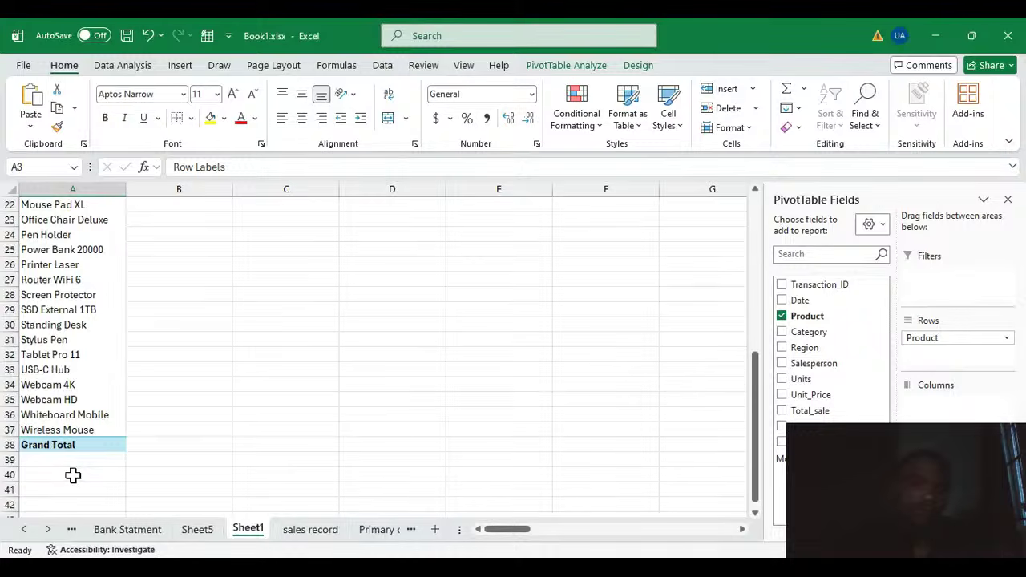
{"action": "scroll", "coordinate": [73, 476], "scroll_direction": "up", "scroll_amount": 5}
{"action": "scroll", "coordinate": [63, 421], "scroll_direction": "up", "scroll_amount": 2}
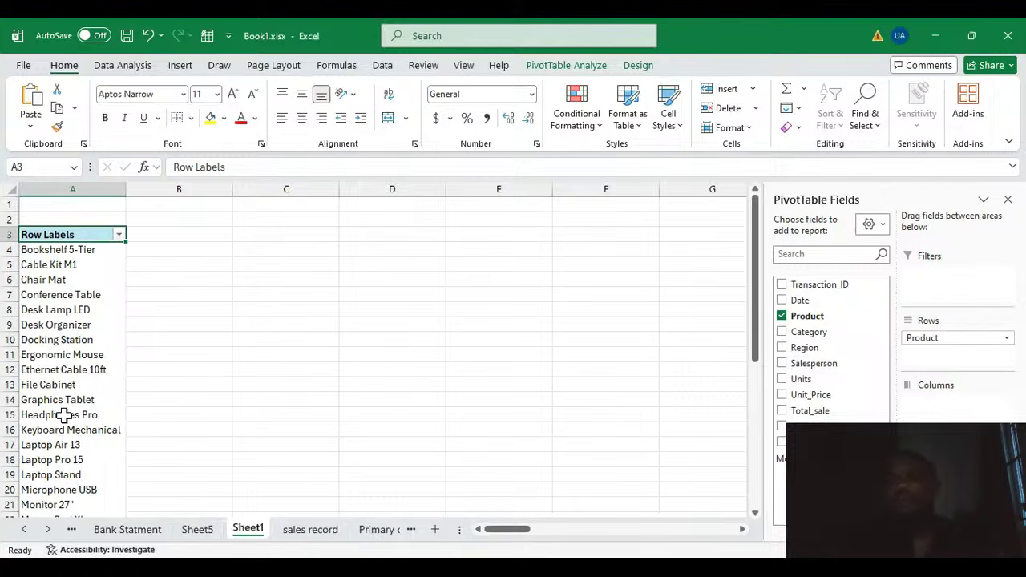
{"action": "left_click", "coordinate": [820, 410]}
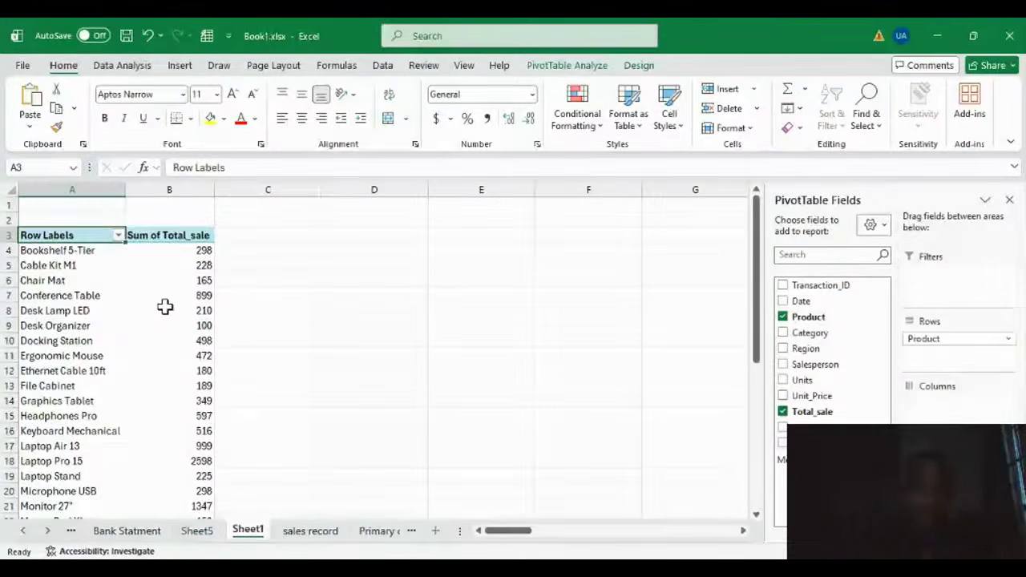
{"action": "scroll", "coordinate": [165, 305], "scroll_direction": "down", "scroll_amount": 6}
{"action": "scroll", "coordinate": [190, 425], "scroll_direction": "up", "scroll_amount": 3}
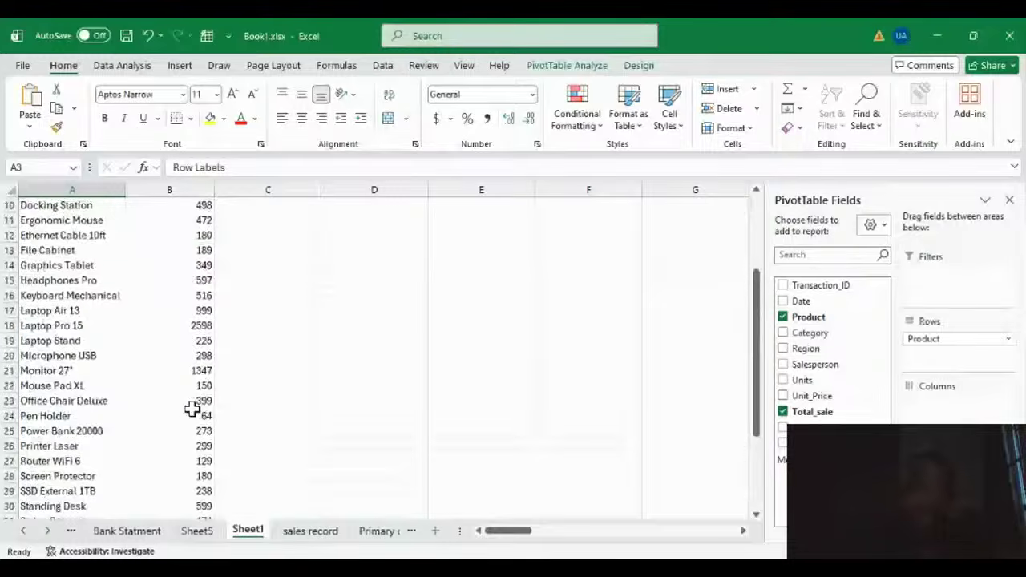
Step: Add the Units field to the PivotTable values as a second summed column
{"action": "left_click", "coordinate": [190, 415]}
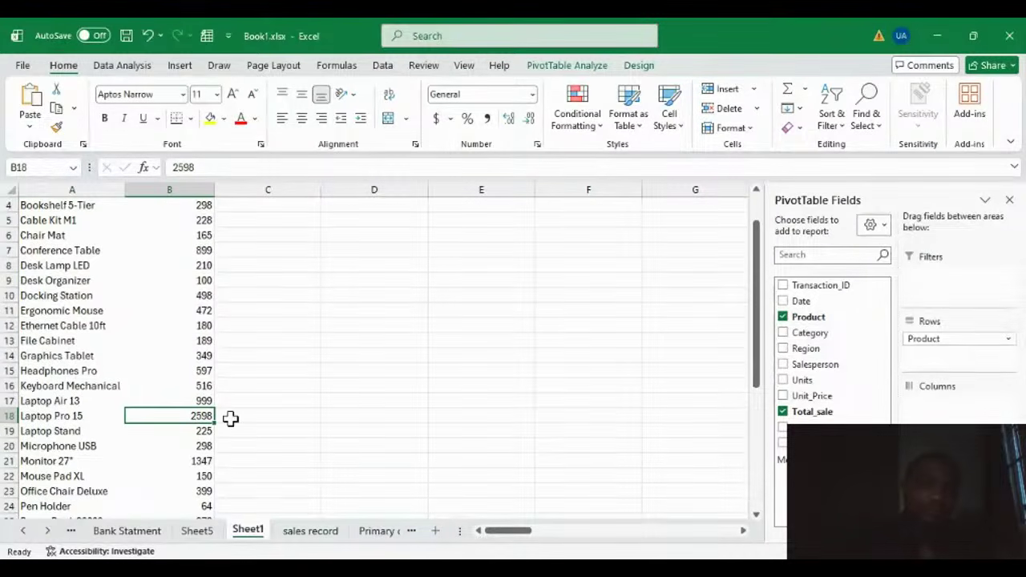
{"action": "scroll", "coordinate": [216, 425], "scroll_direction": "up", "scroll_amount": 1}
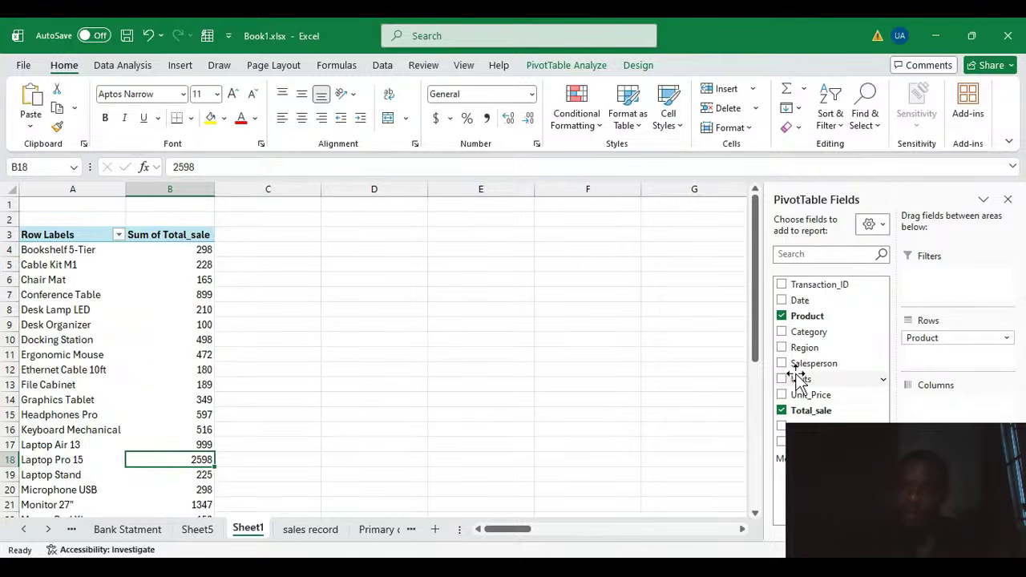
{"action": "left_click_drag", "start_coordinate": [805, 379], "coordinate": [938, 481]}
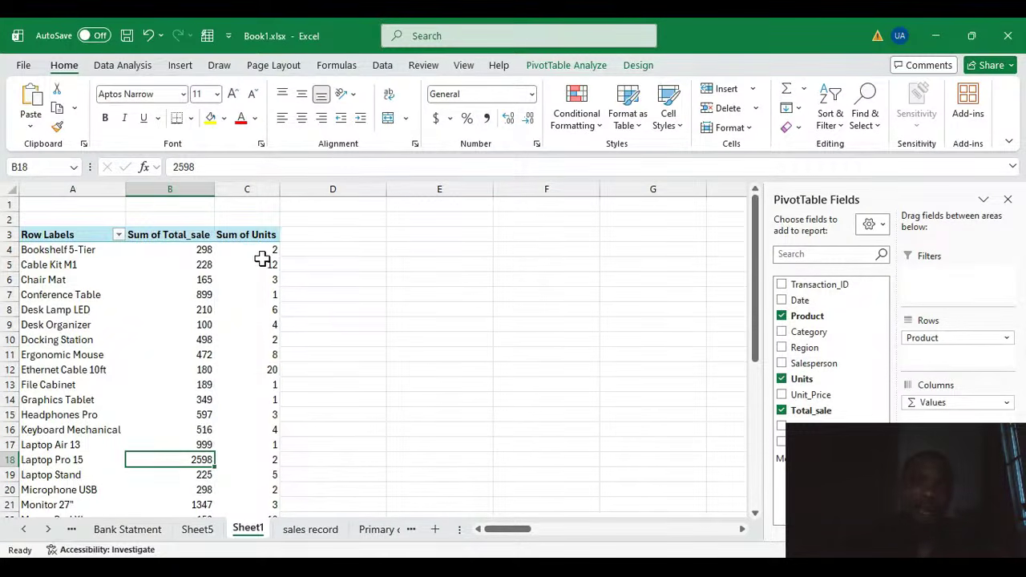
{"action": "scroll", "coordinate": [274, 424], "scroll_direction": "down", "scroll_amount": 4}
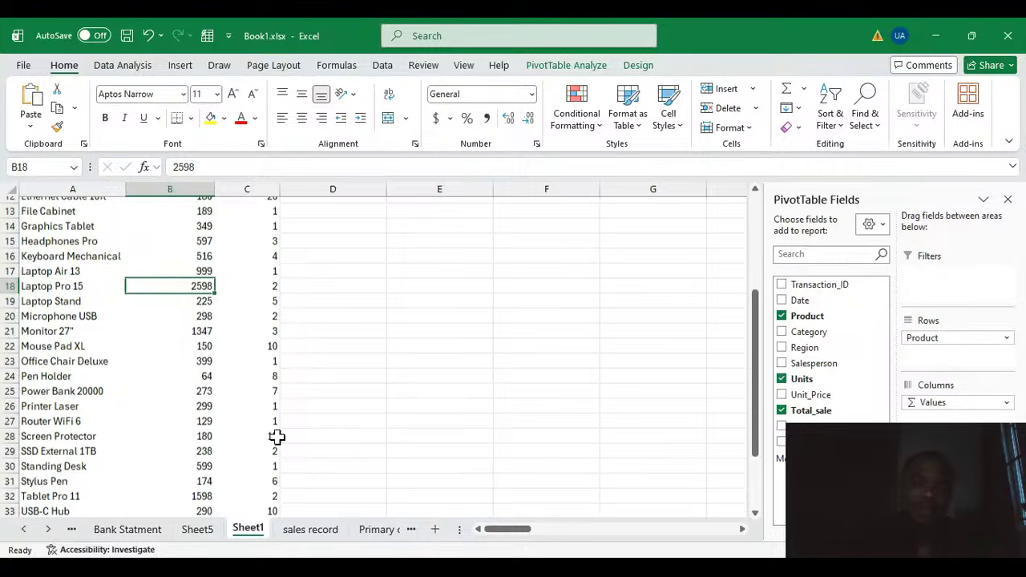
{"action": "scroll", "coordinate": [272, 481], "scroll_direction": "down", "scroll_amount": 2}
{"action": "scroll", "coordinate": [274, 433], "scroll_direction": "up", "scroll_amount": 5}
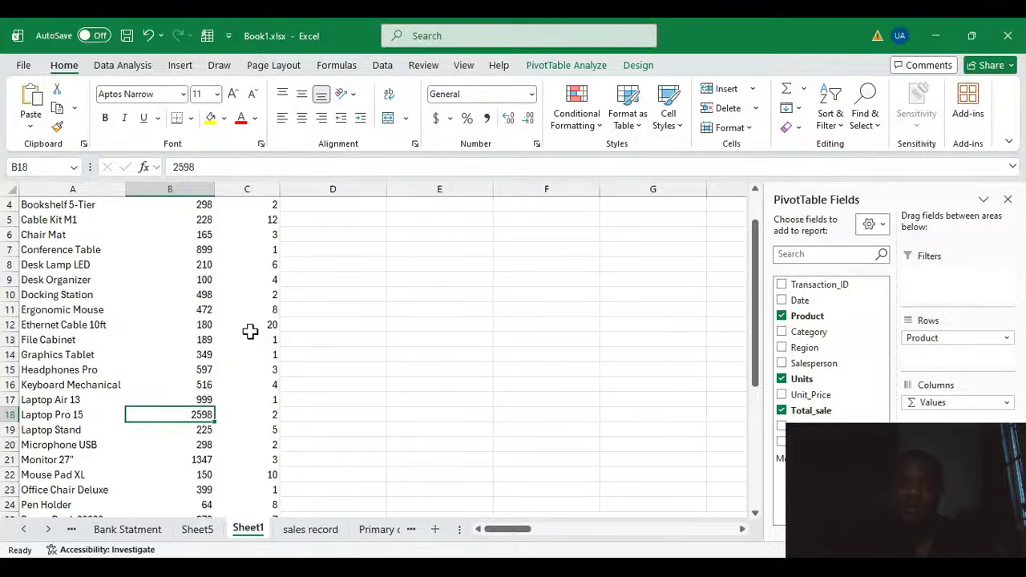
{"action": "scroll", "coordinate": [273, 327], "scroll_direction": "up", "scroll_amount": 1}
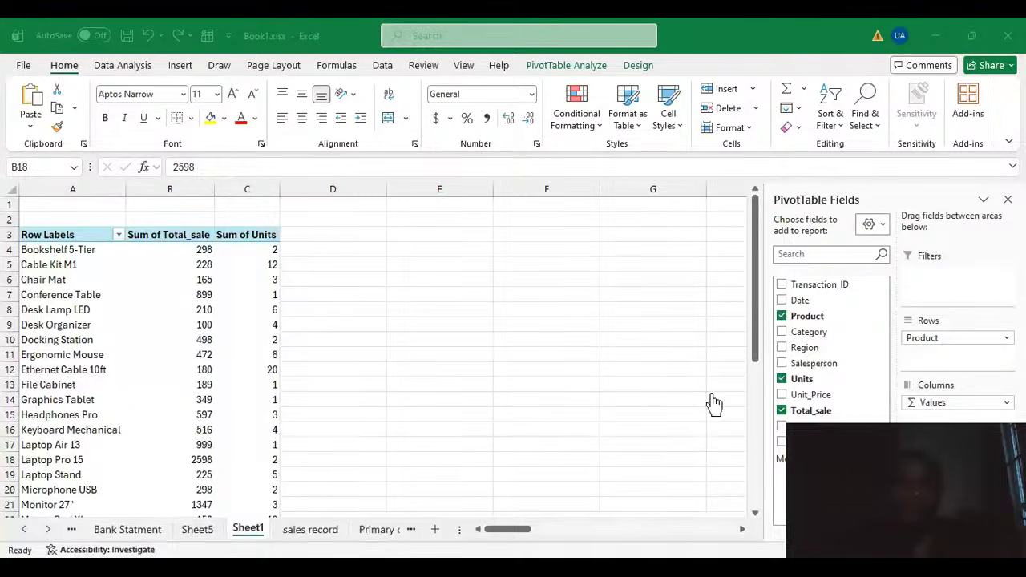
Step: Clear all fields from the PivotTable, unchecking Total_sale, Product, Salesperson and Units
{"action": "left_click", "coordinate": [933, 34]}
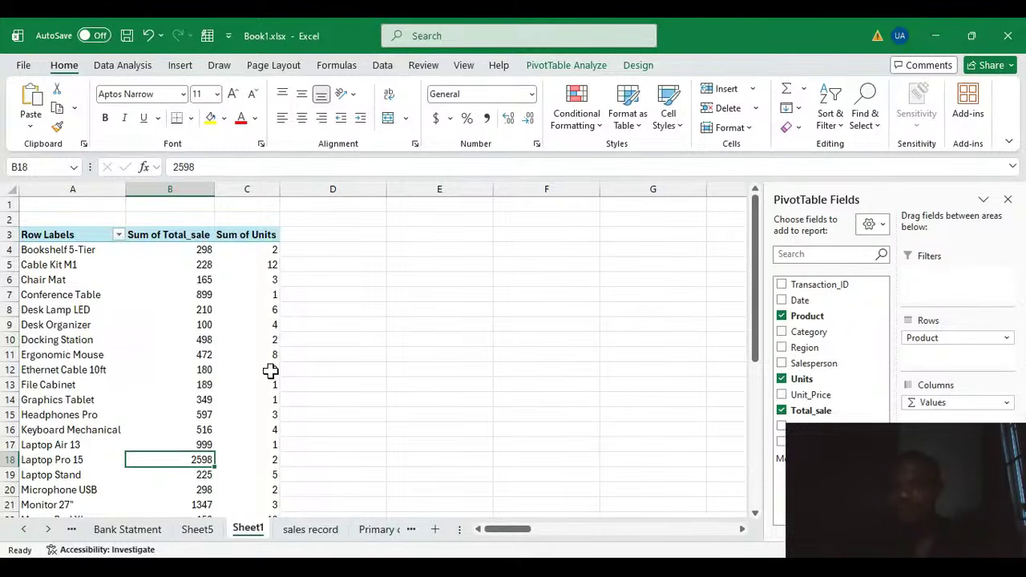
{"action": "left_click", "coordinate": [781, 411]}
{"action": "left_click", "coordinate": [781, 363]}
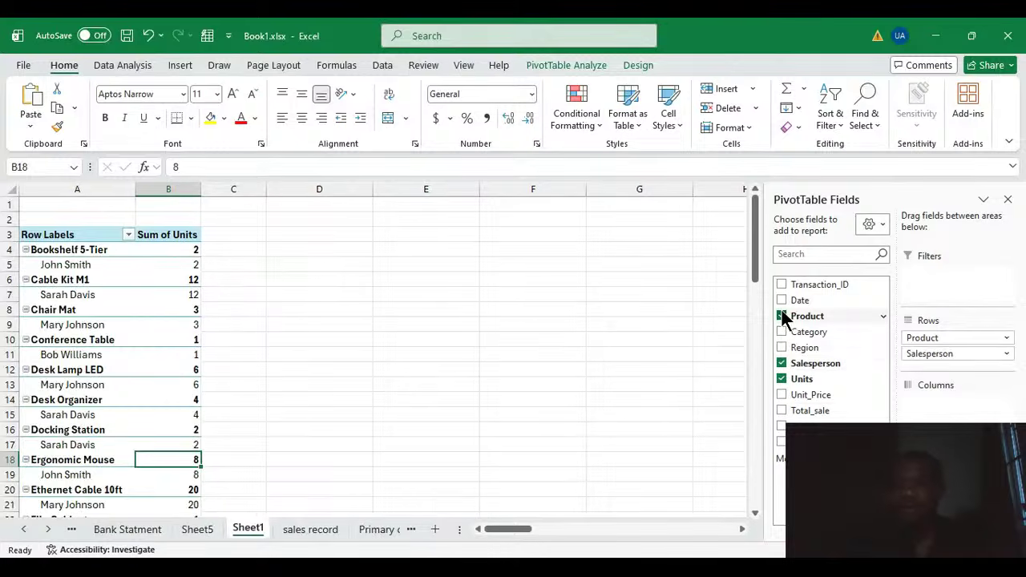
{"action": "left_click", "coordinate": [781, 315]}
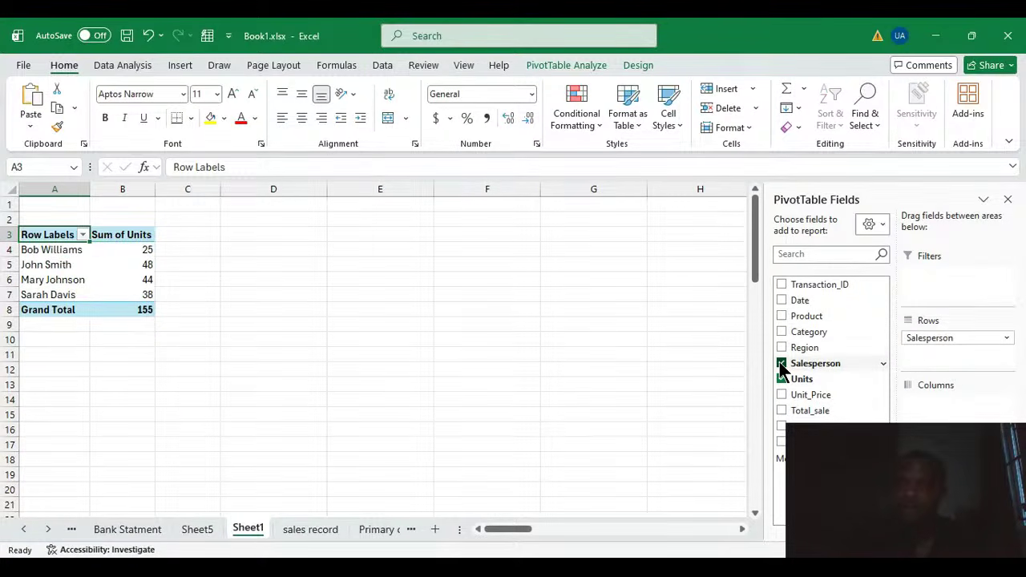
{"action": "left_click", "coordinate": [781, 363]}
{"action": "left_click", "coordinate": [781, 379]}
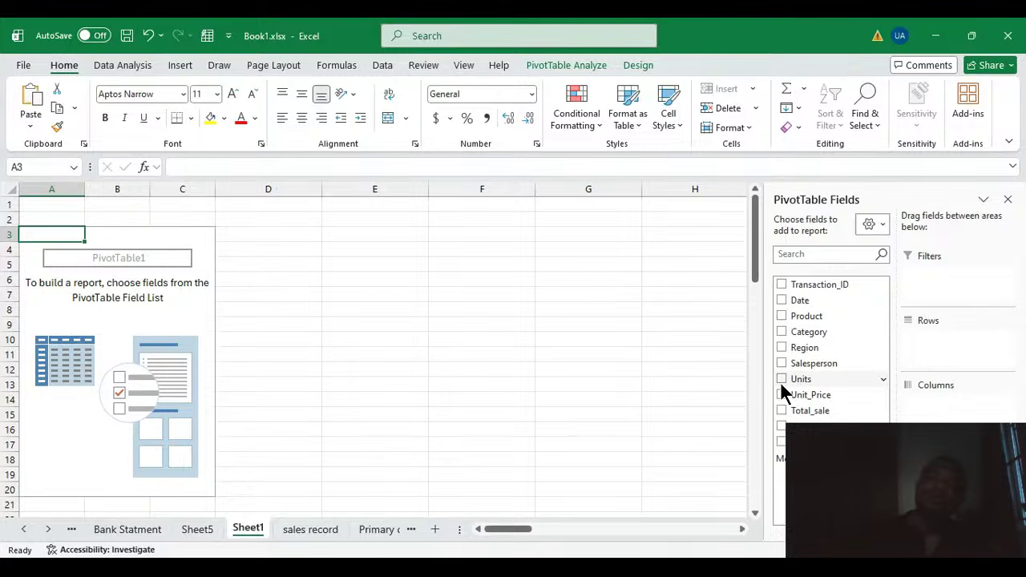
Step: Rebuild the PivotTable with Salesperson in Rows and Total_sale in Values
{"action": "left_click_drag", "start_coordinate": [811, 365], "coordinate": [941, 343]}
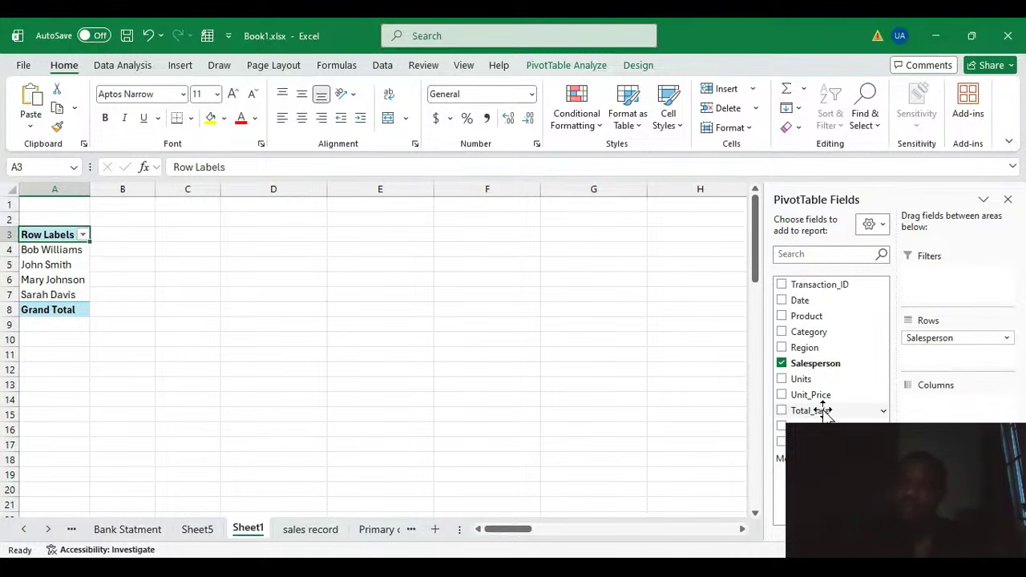
{"action": "left_click_drag", "start_coordinate": [821, 411], "coordinate": [945, 480]}
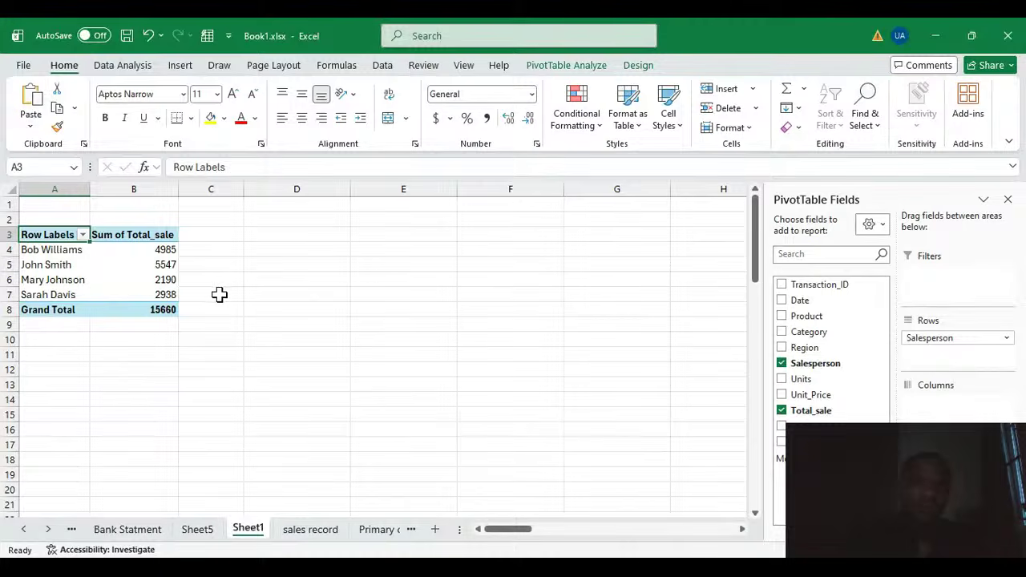
{"action": "left_click", "coordinate": [158, 265]}
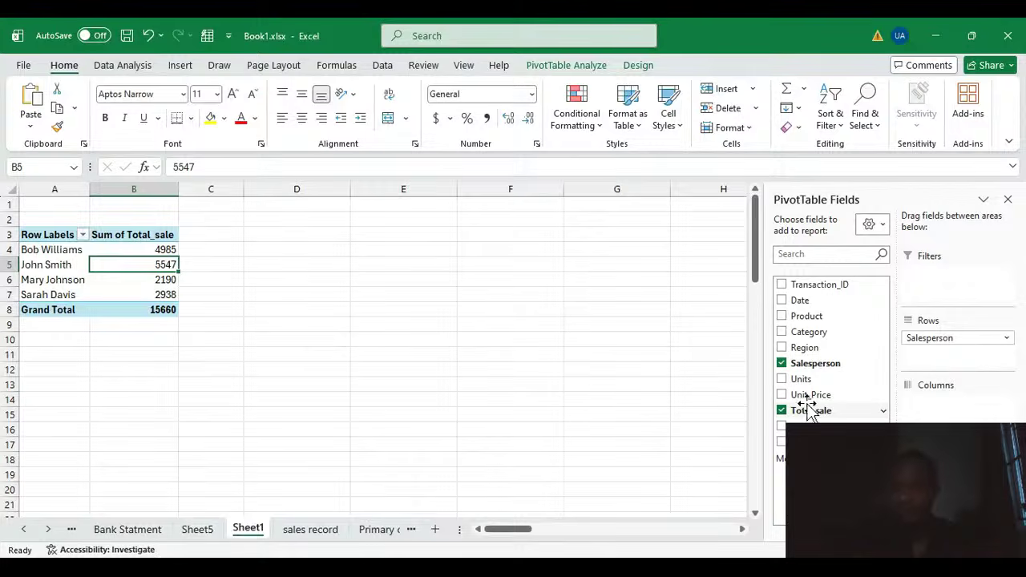
Step: Clear the PivotTable and rebuild it with Payment_Method in Rows and Total_sale in Values, then inspect the totals
{"action": "left_click", "coordinate": [782, 410]}
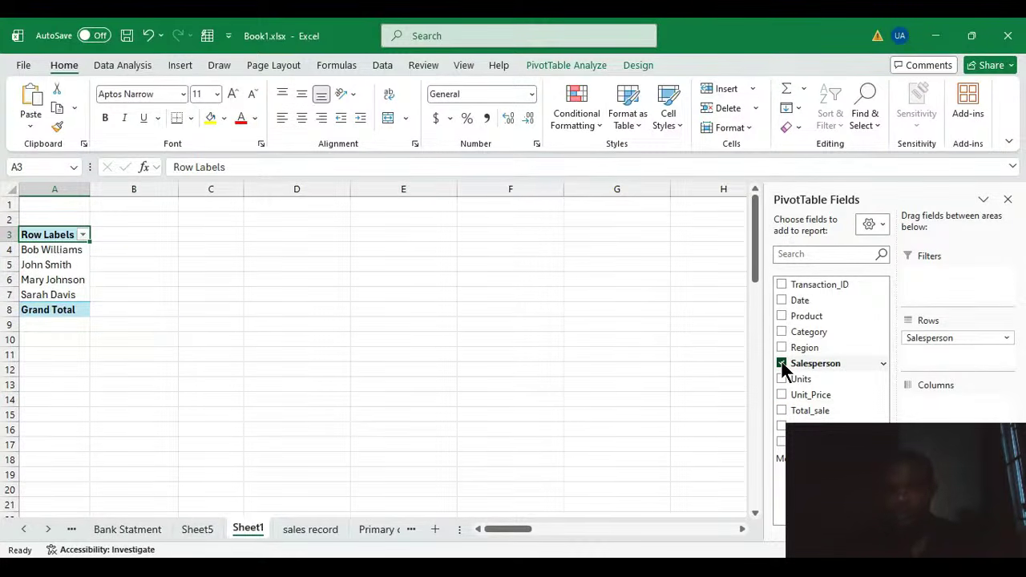
{"action": "left_click", "coordinate": [782, 363]}
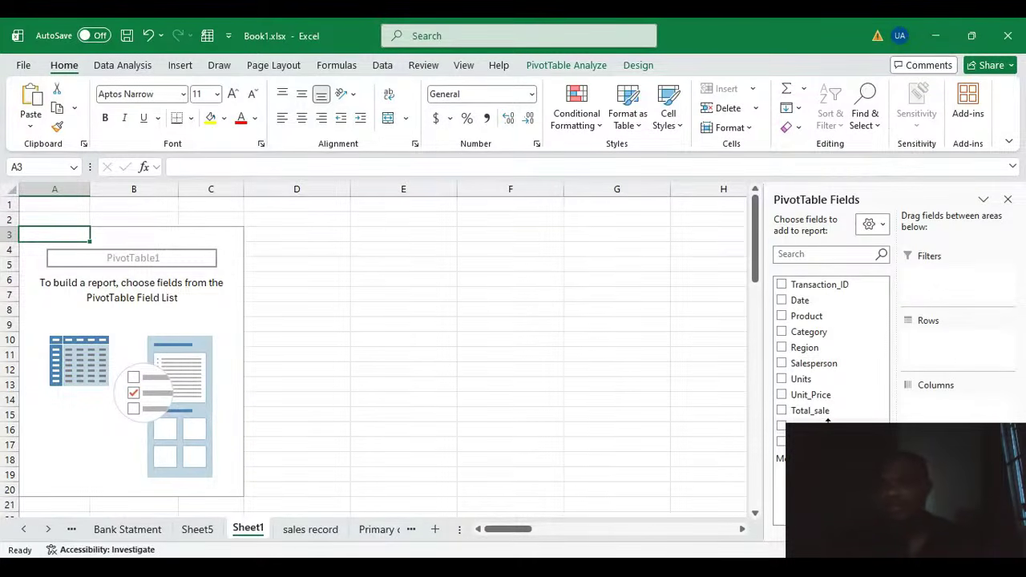
{"action": "left_click_drag", "start_coordinate": [827, 423], "coordinate": [962, 353]}
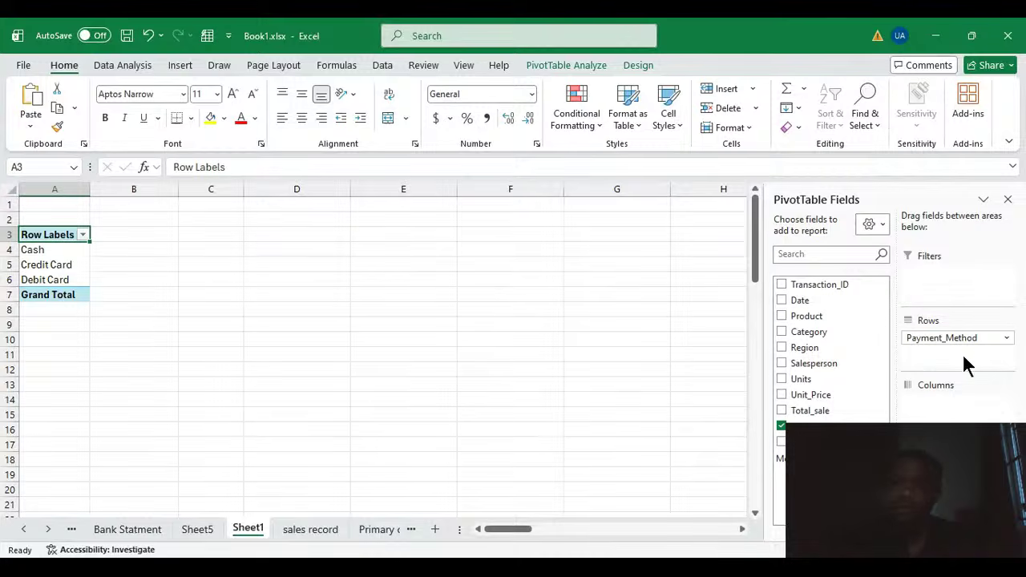
{"action": "left_click_drag", "start_coordinate": [818, 411], "coordinate": [934, 474]}
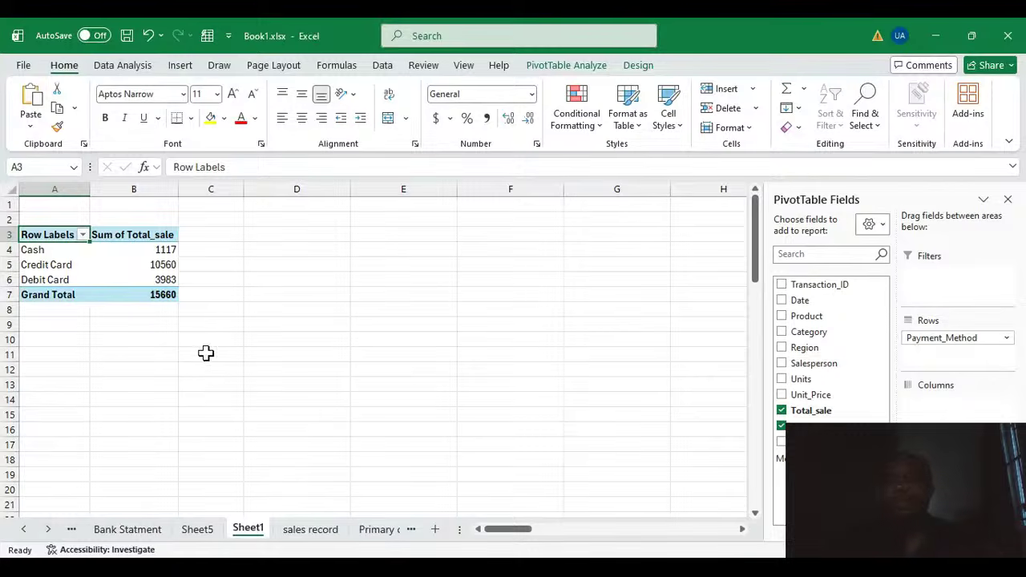
{"action": "left_click", "coordinate": [138, 266]}
{"action": "left_click", "coordinate": [226, 292]}
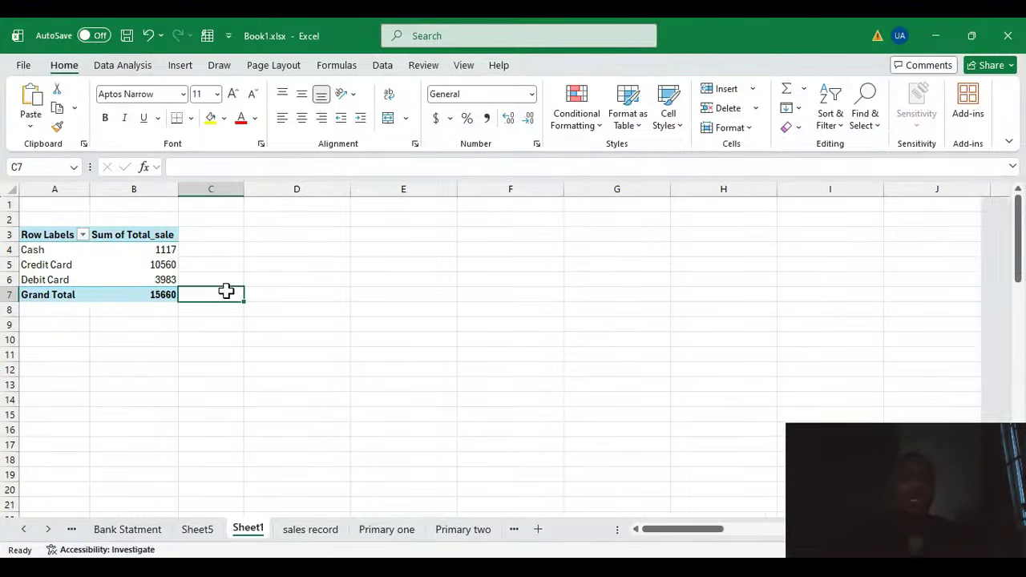
{"action": "left_click", "coordinate": [124, 266]}
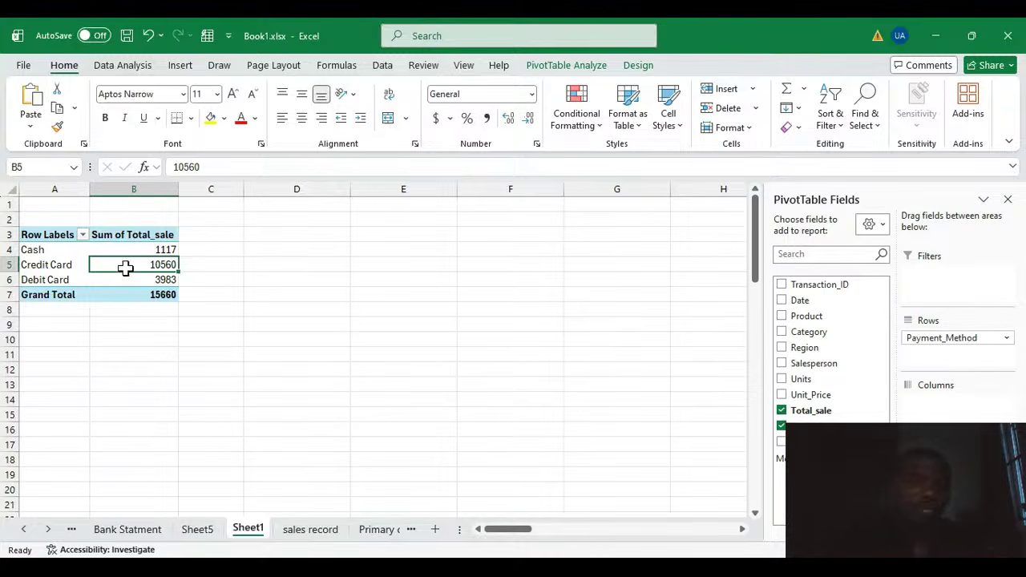
{"action": "left_click", "coordinate": [45, 265]}
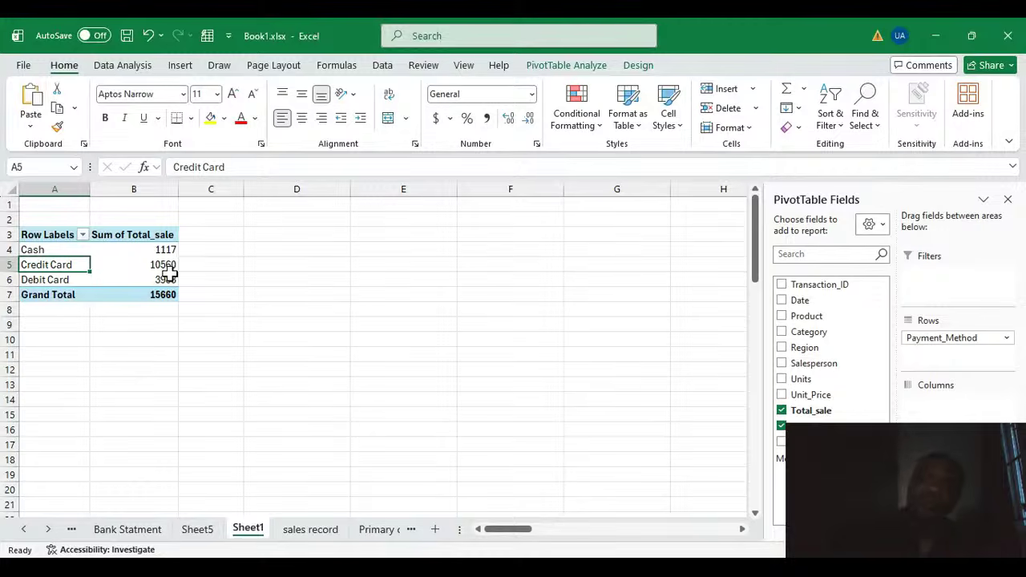
Step: Replace the layout with Customer_Segment in Rows and Total_sale in Values
{"action": "left_click", "coordinate": [781, 426]}
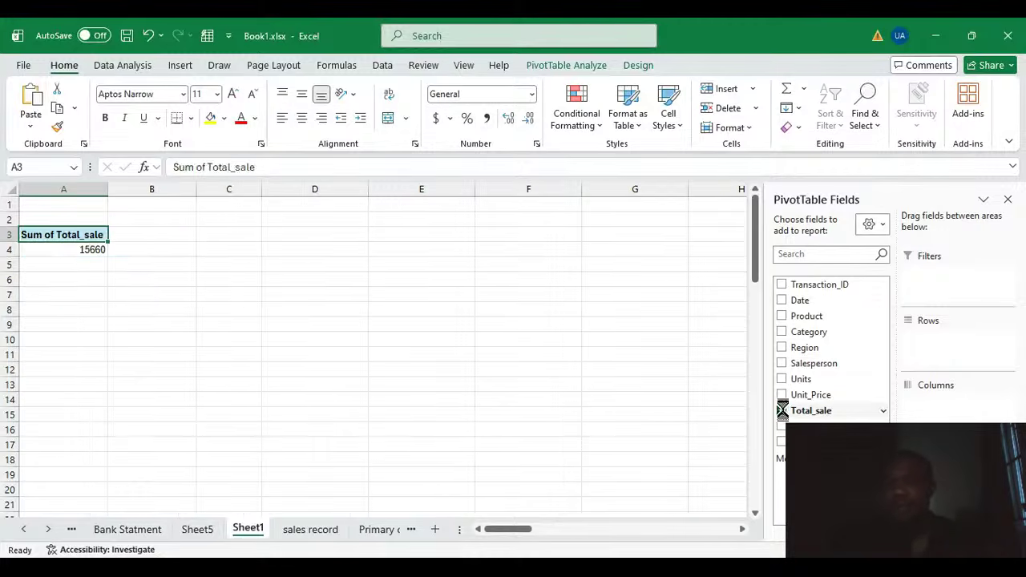
{"action": "left_click", "coordinate": [782, 410]}
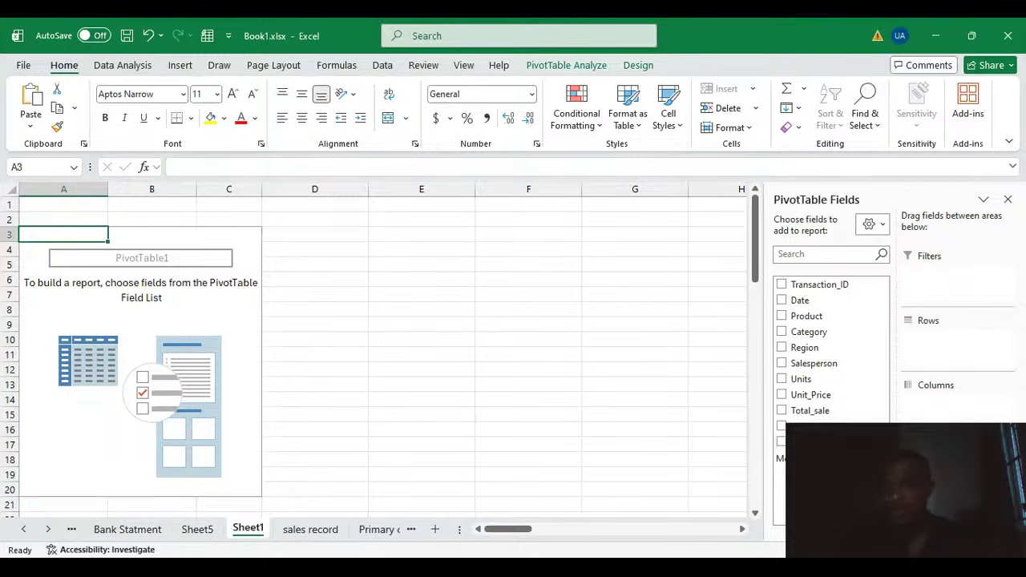
{"action": "left_click_drag", "start_coordinate": [801, 441], "coordinate": [934, 360]}
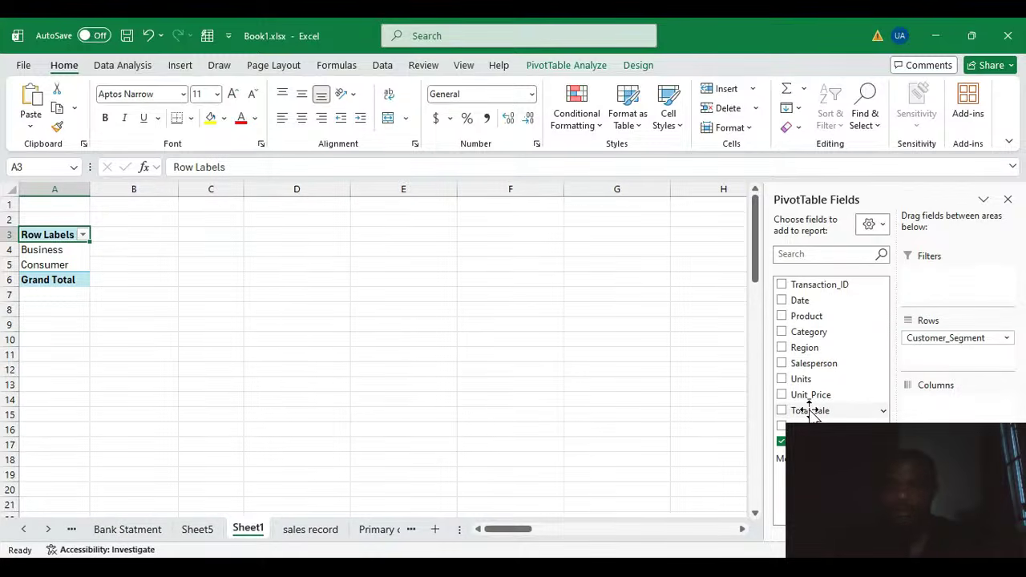
{"action": "left_click_drag", "start_coordinate": [810, 412], "coordinate": [937, 481]}
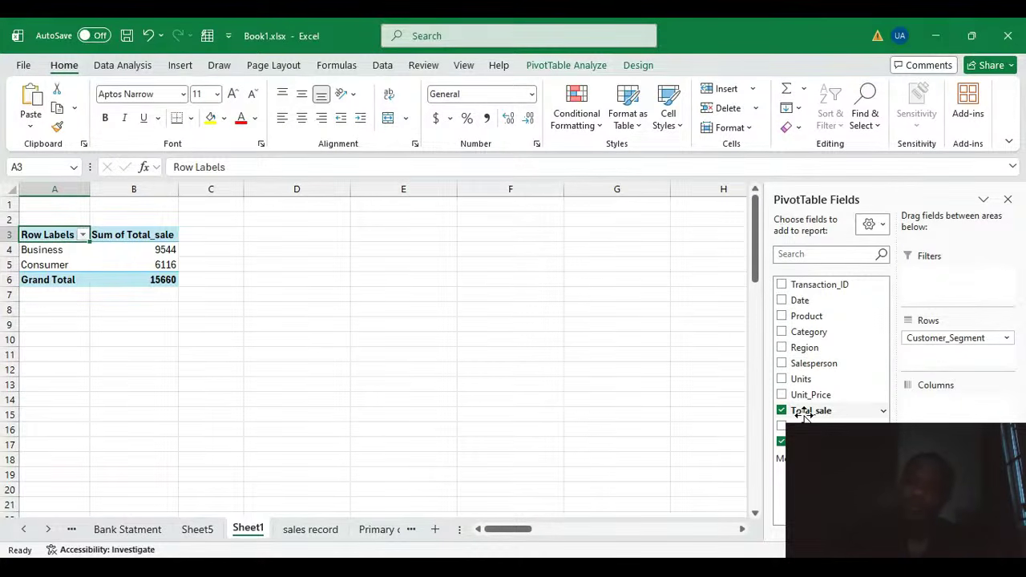
Step: Clear the layout and rebuild it with Region in Rows and Total_sale moved into Values
{"action": "left_click", "coordinate": [782, 441]}
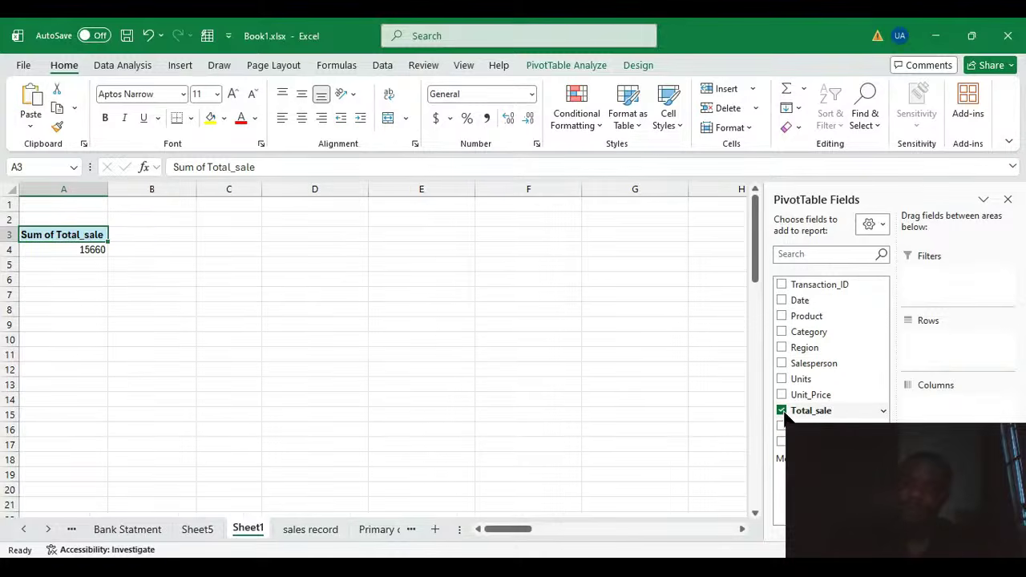
{"action": "left_click", "coordinate": [781, 410]}
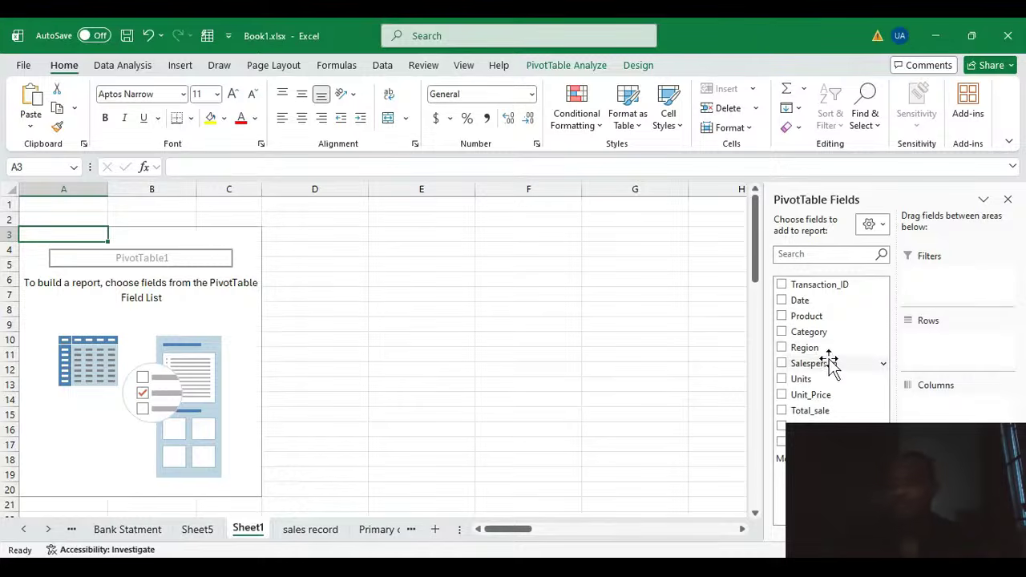
{"action": "left_click_drag", "start_coordinate": [811, 348], "coordinate": [961, 339]}
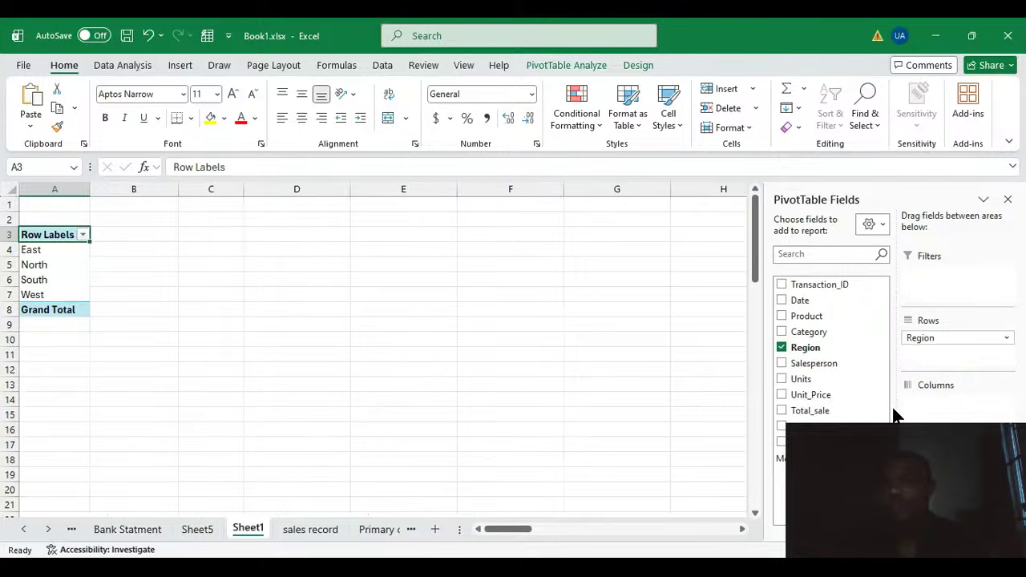
{"action": "left_click_drag", "start_coordinate": [809, 413], "coordinate": [938, 402]}
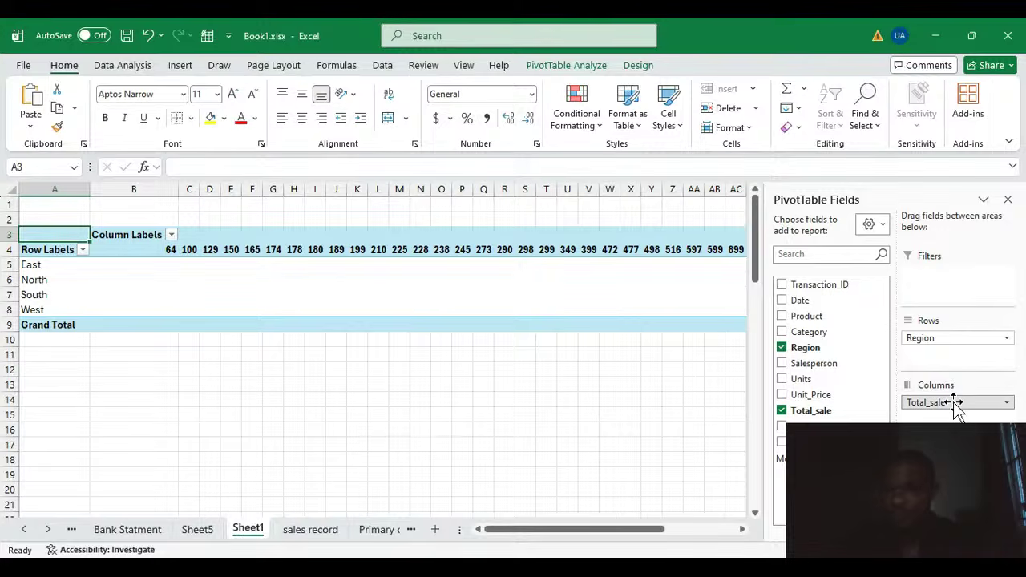
{"action": "left_click_drag", "start_coordinate": [955, 406], "coordinate": [954, 469]}
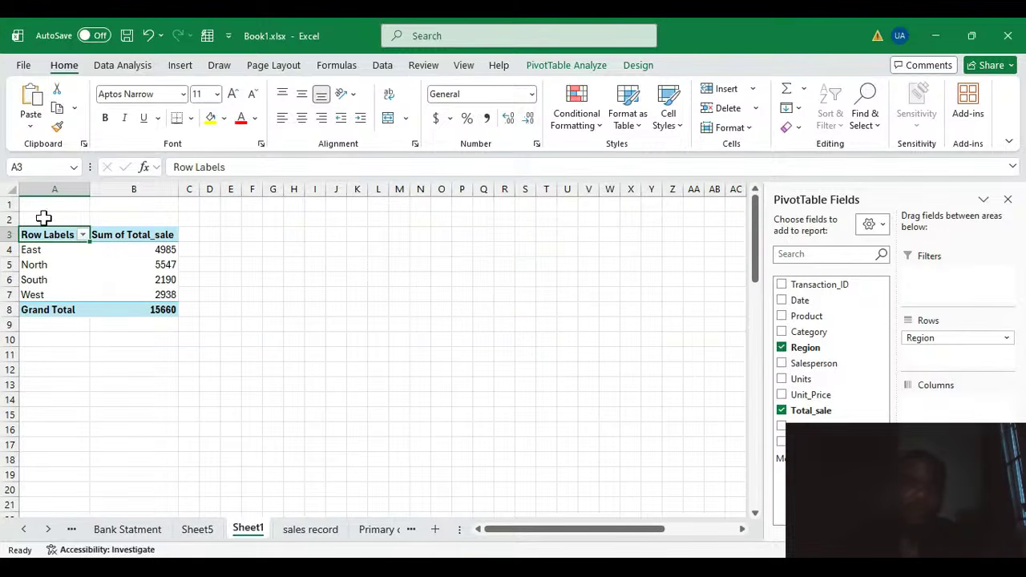
{"action": "left_click", "coordinate": [117, 280]}
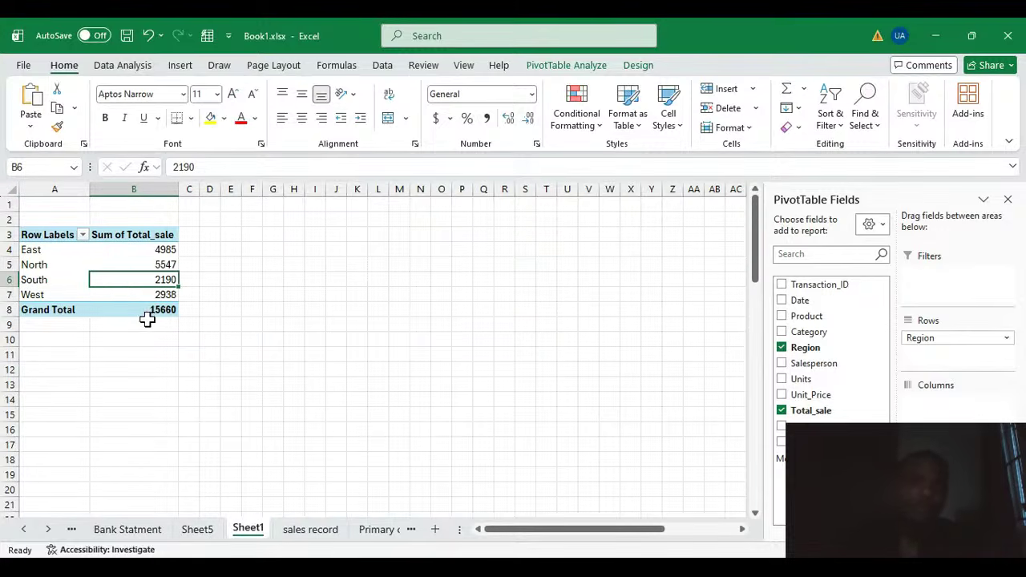
{"action": "left_click", "coordinate": [35, 264]}
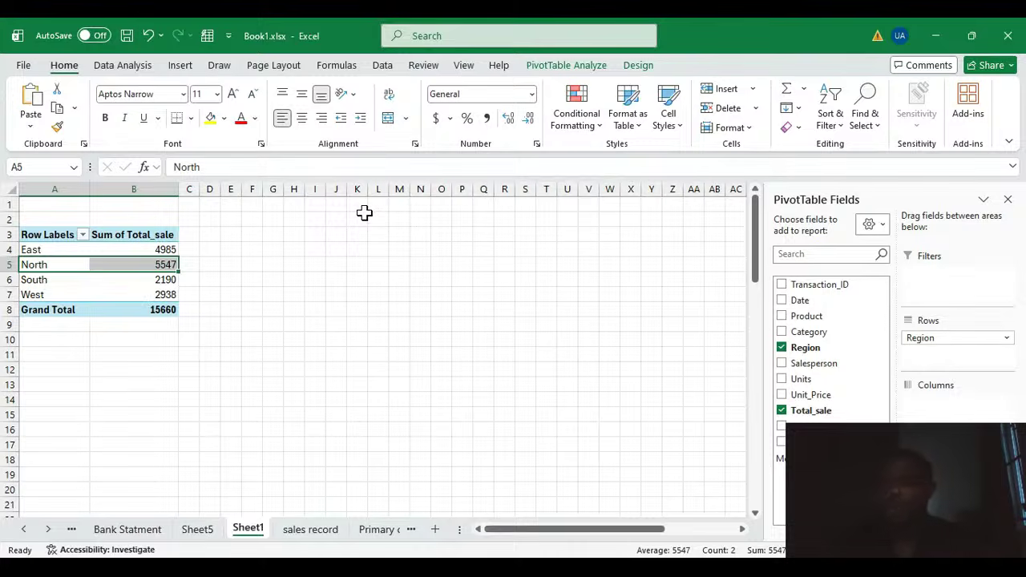
Step: Clear the fields again and re-add Region to Rows and Total_sale to Values
{"action": "left_click", "coordinate": [782, 347]}
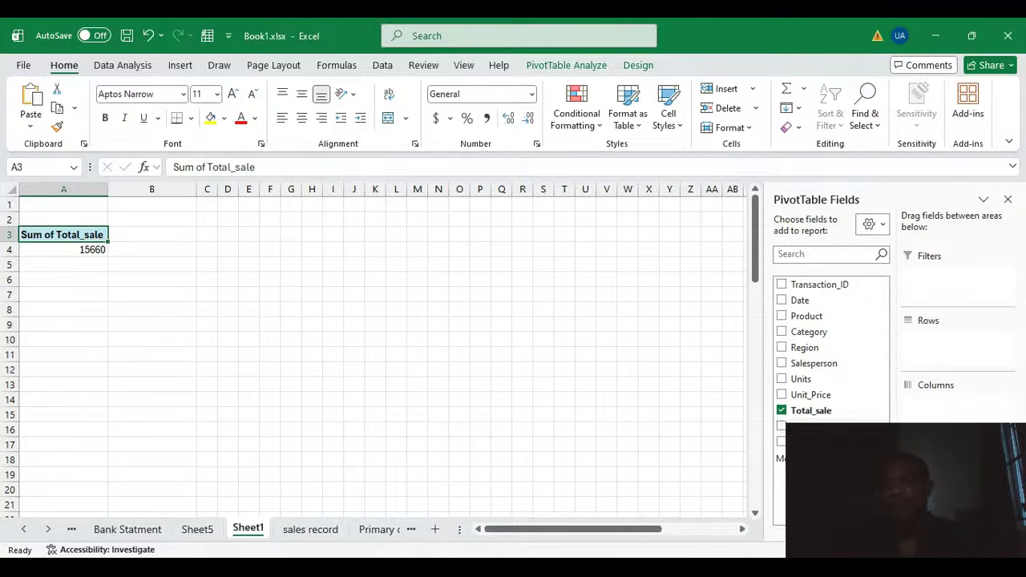
{"action": "left_click", "coordinate": [782, 411]}
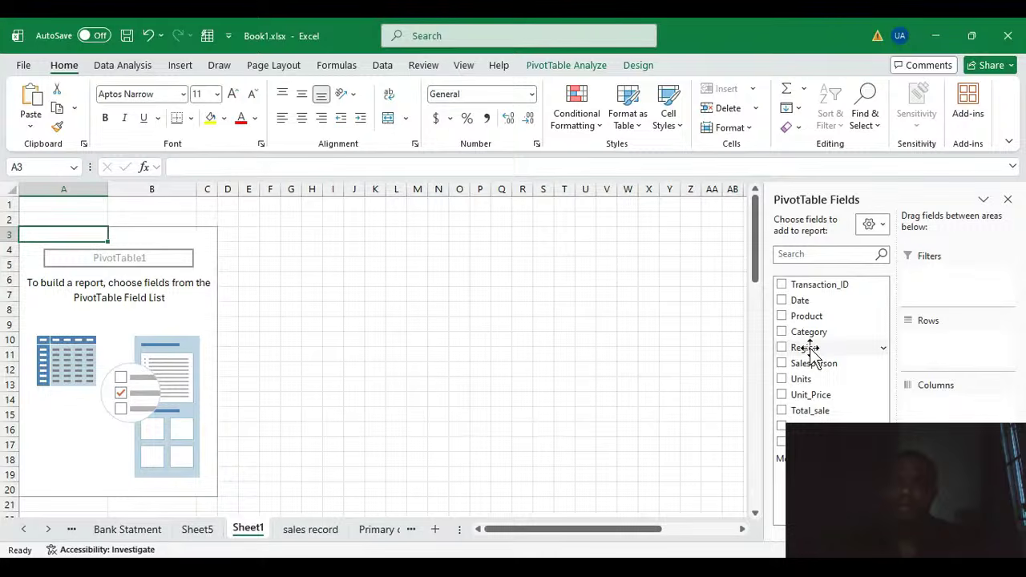
{"action": "left_click", "coordinate": [810, 347]}
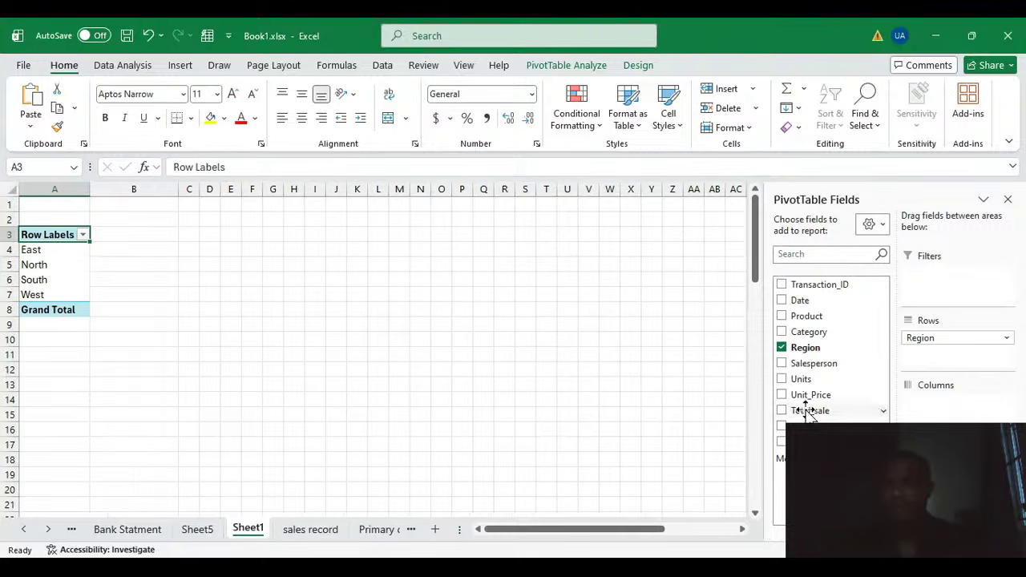
{"action": "left_click_drag", "start_coordinate": [811, 410], "coordinate": [941, 481]}
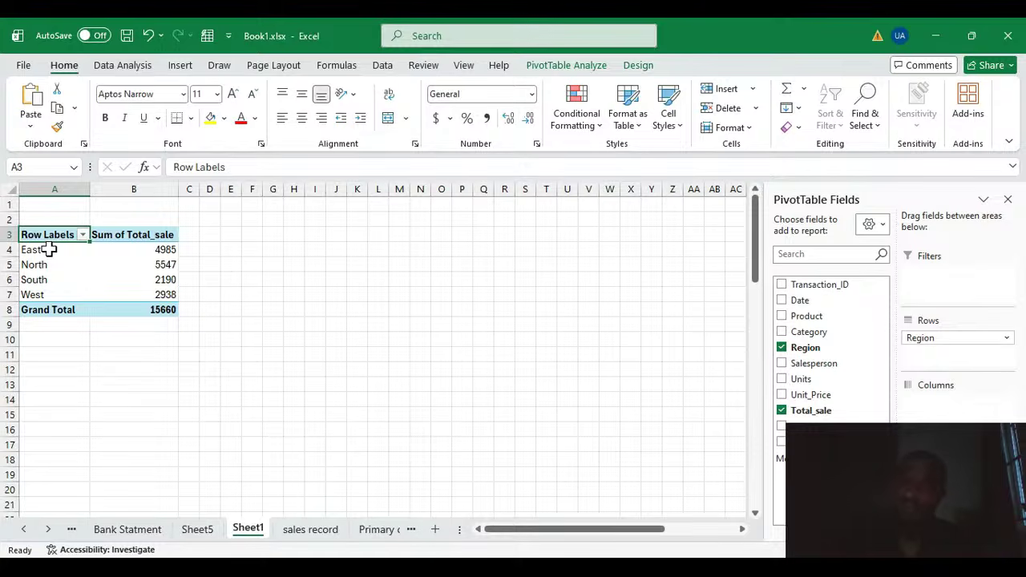
Step: Summarize the Total_sale values by Average and inspect the regional results
{"action": "left_click", "coordinate": [164, 262]}
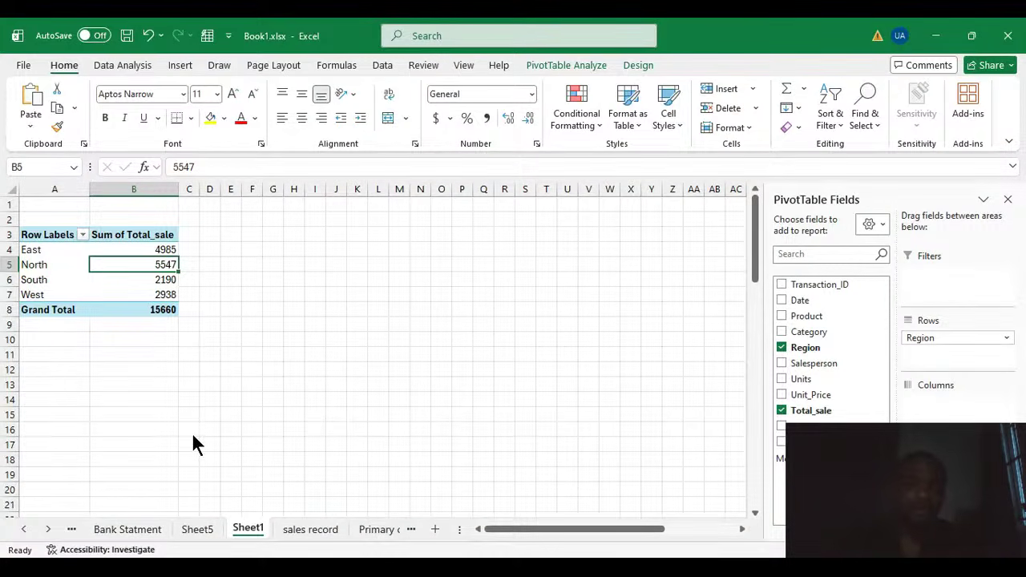
{"action": "left_click", "coordinate": [385, 437]}
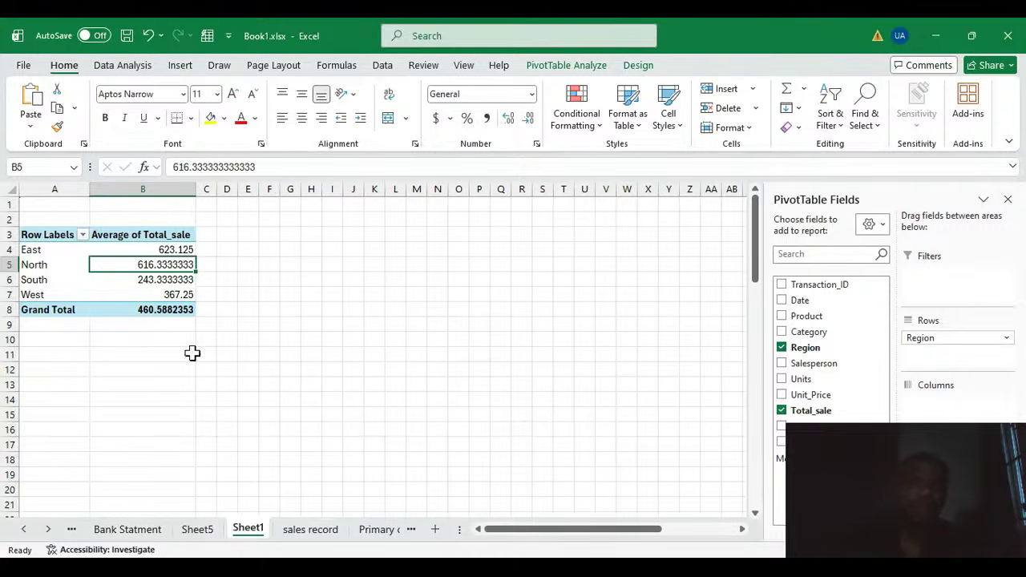
{"action": "left_click", "coordinate": [179, 279]}
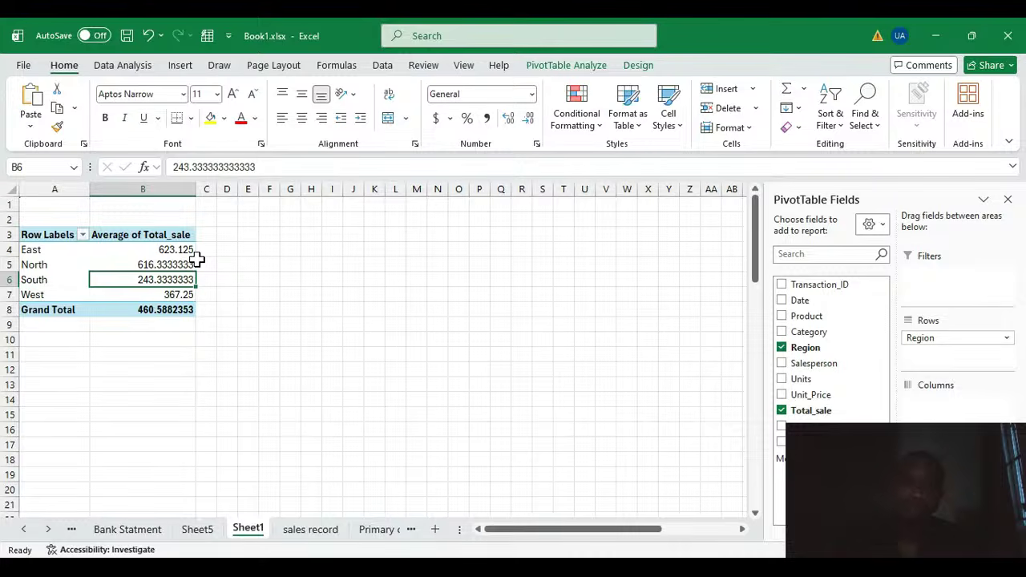
{"action": "left_click", "coordinate": [165, 266]}
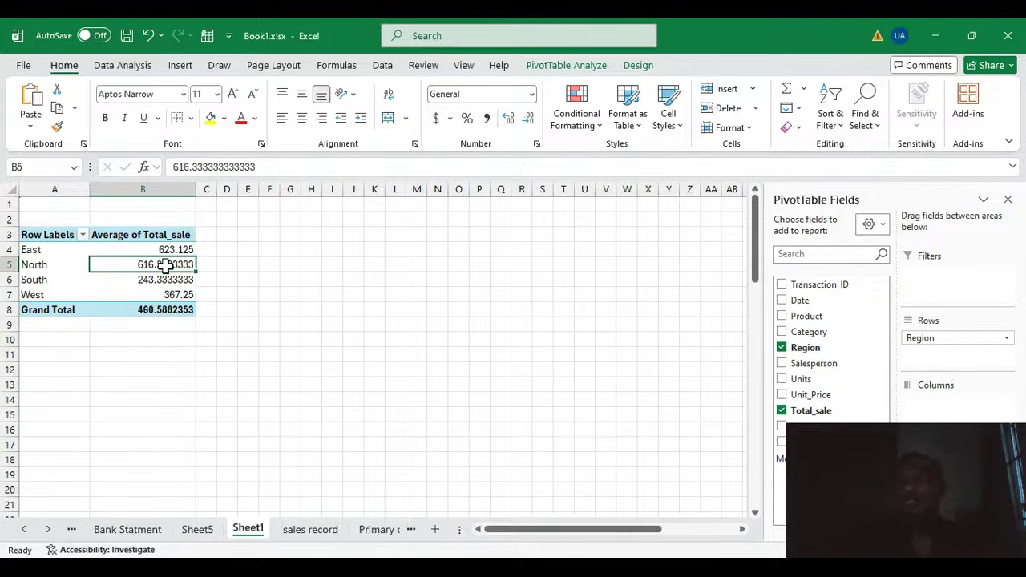
{"action": "left_click", "coordinate": [227, 278]}
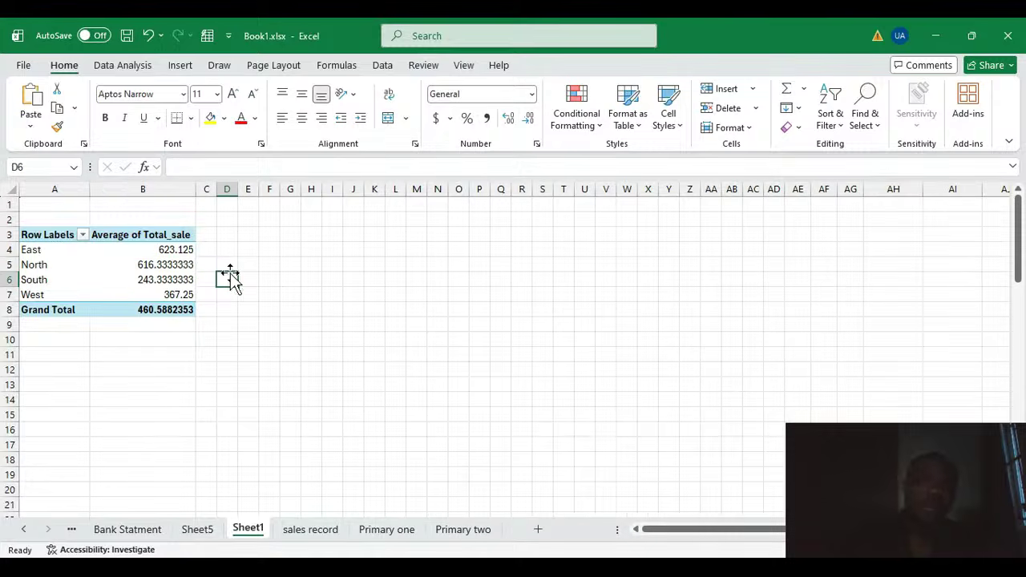
{"action": "left_click", "coordinate": [96, 283]}
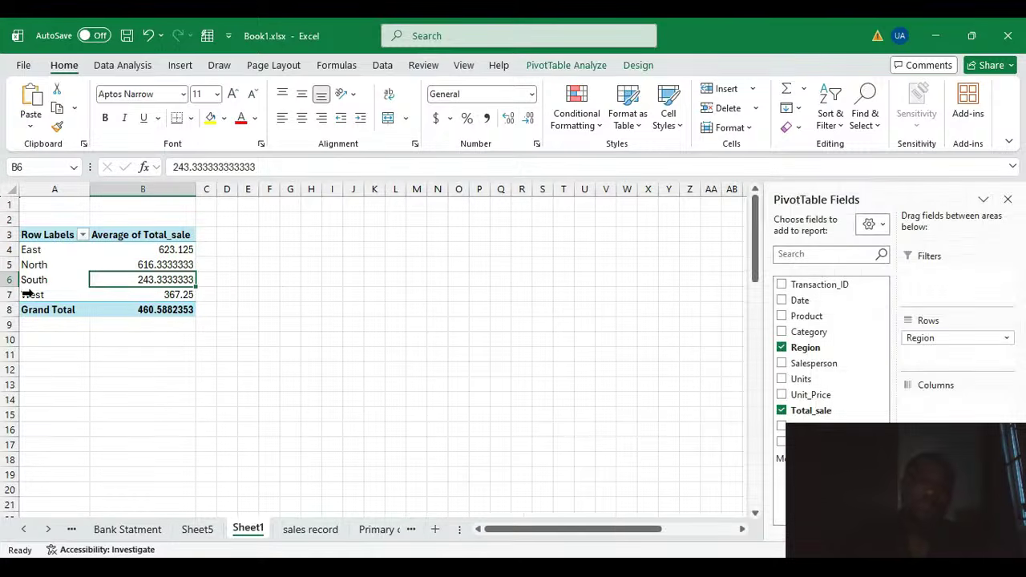
{"action": "left_click", "coordinate": [28, 294]}
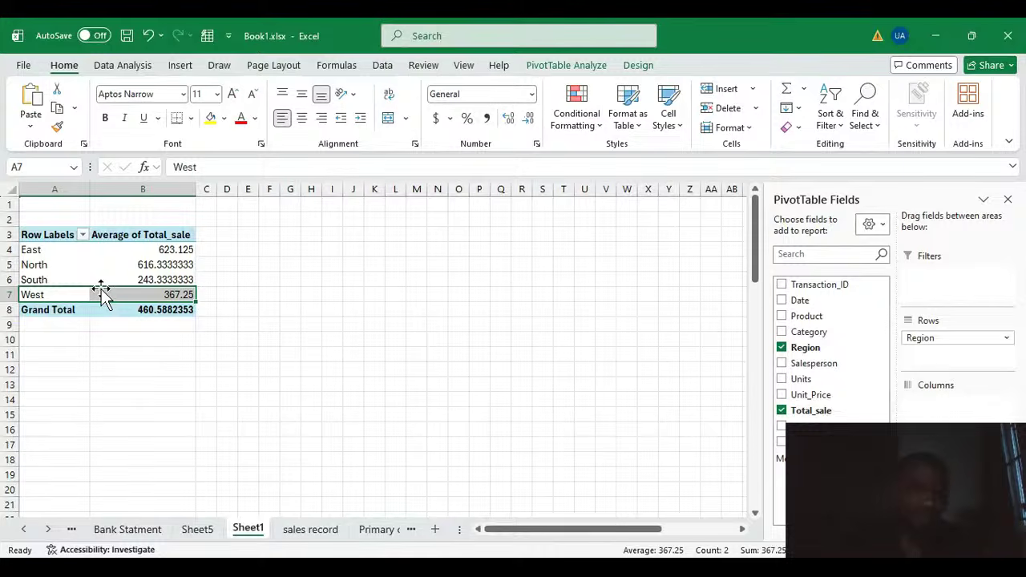
Step: Switch the Total_sale summary to Min, then to Max
{"action": "left_click", "coordinate": [156, 269]}
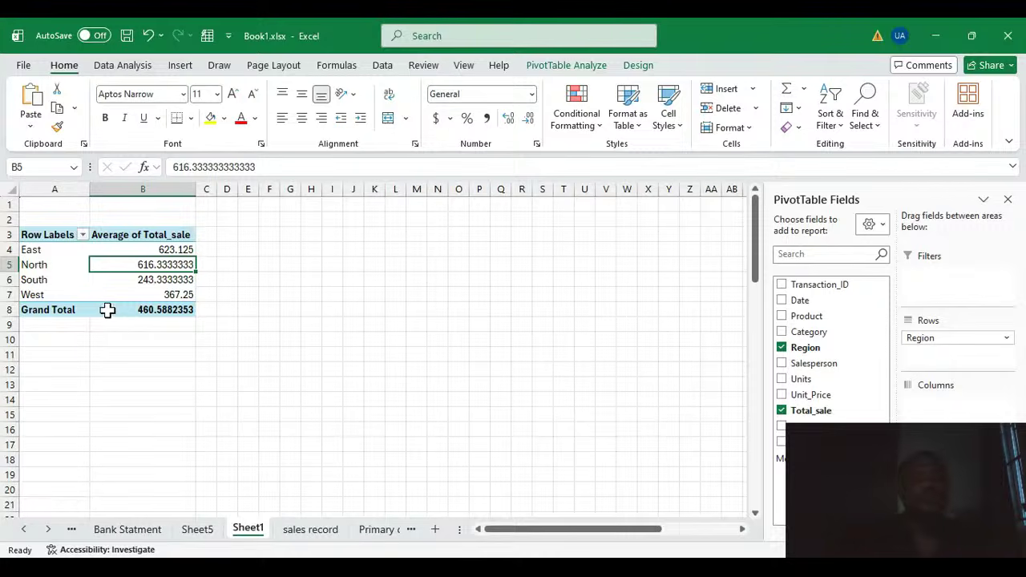
{"action": "left_click", "coordinate": [157, 280]}
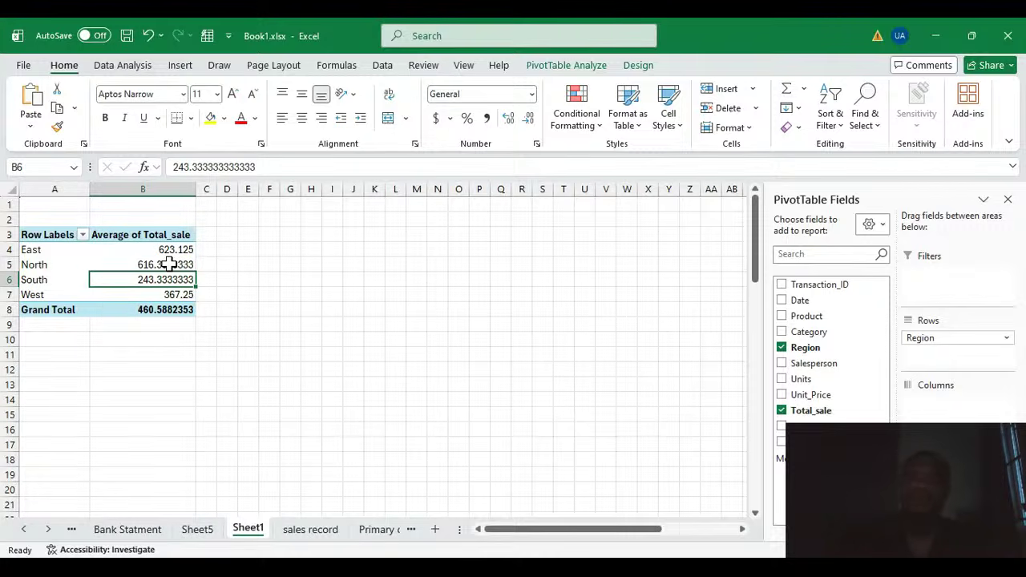
{"action": "left_click", "coordinate": [165, 264]}
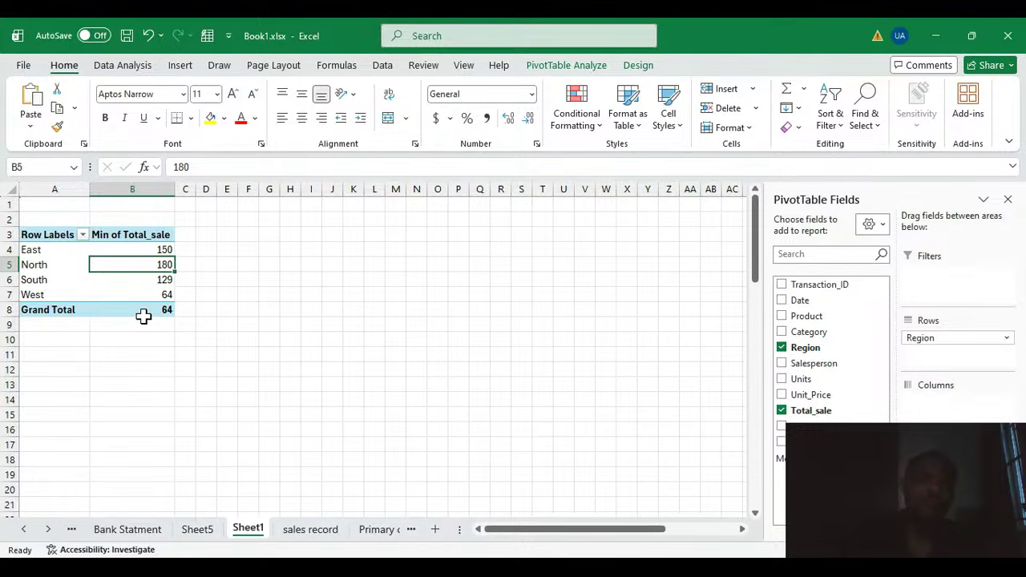
{"action": "left_click", "coordinate": [149, 250]}
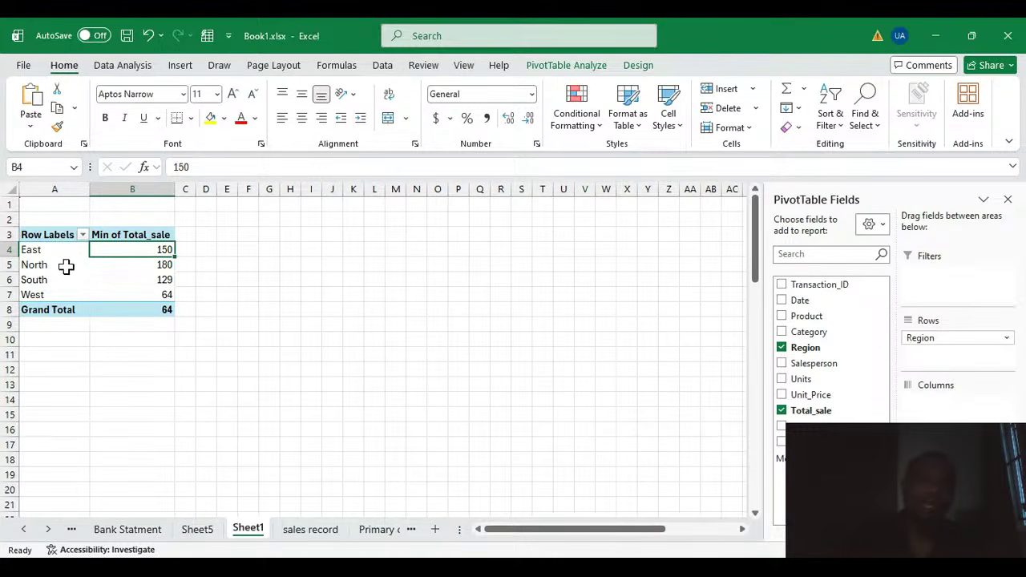
{"action": "left_click", "coordinate": [162, 279]}
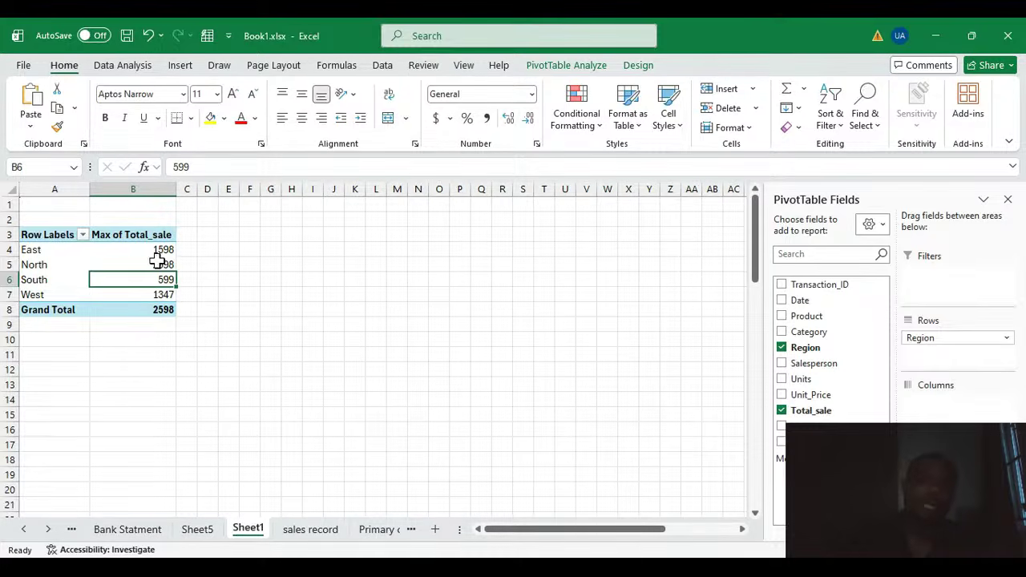
{"action": "left_click", "coordinate": [157, 250]}
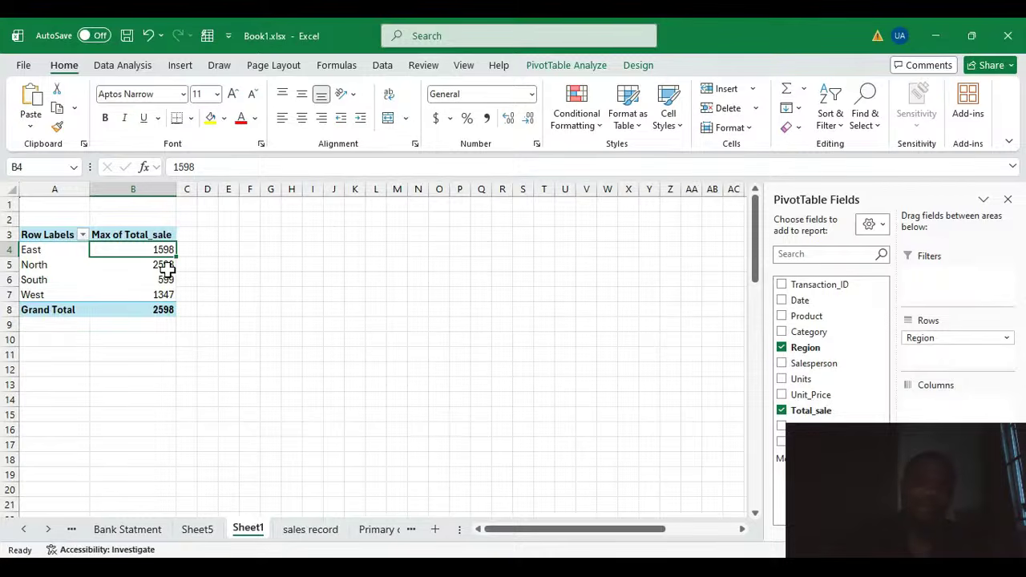
Step: Open the sales record sheet and scroll through the table to examine the Region column
{"action": "left_click", "coordinate": [315, 531]}
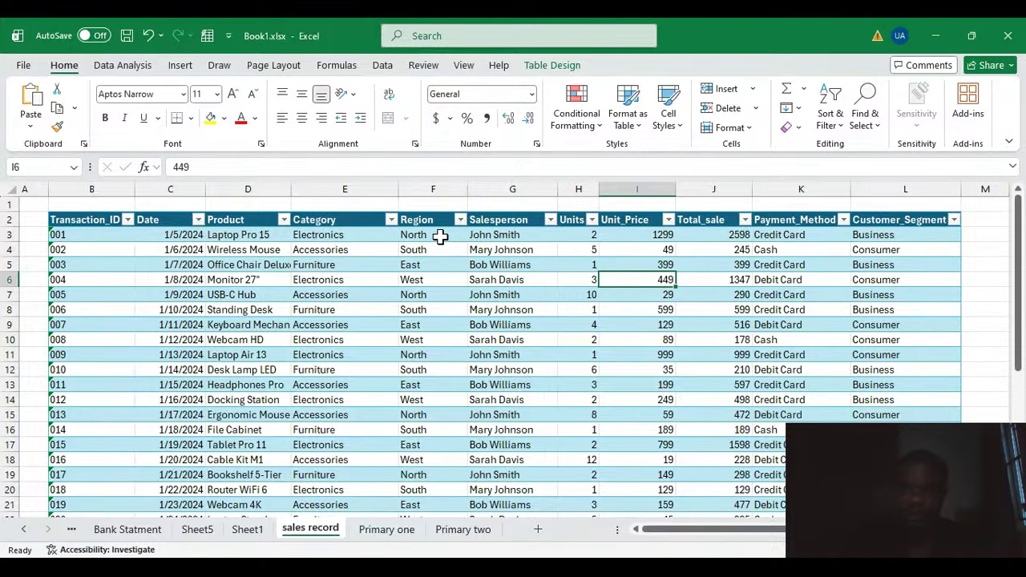
{"action": "scroll", "coordinate": [480, 257], "scroll_direction": "down", "scroll_amount": 2}
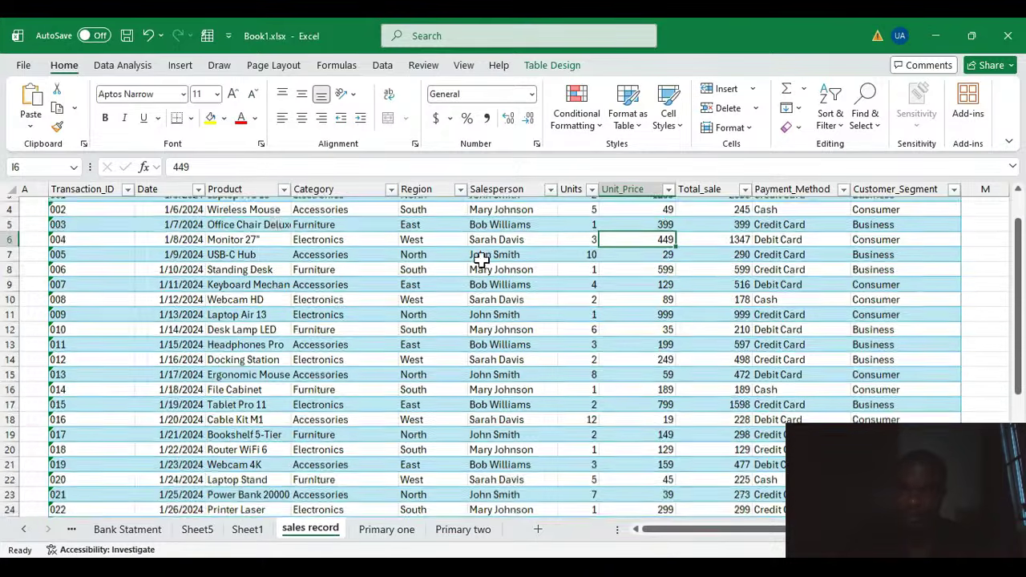
{"action": "scroll", "coordinate": [481, 259], "scroll_direction": "down", "scroll_amount": 5}
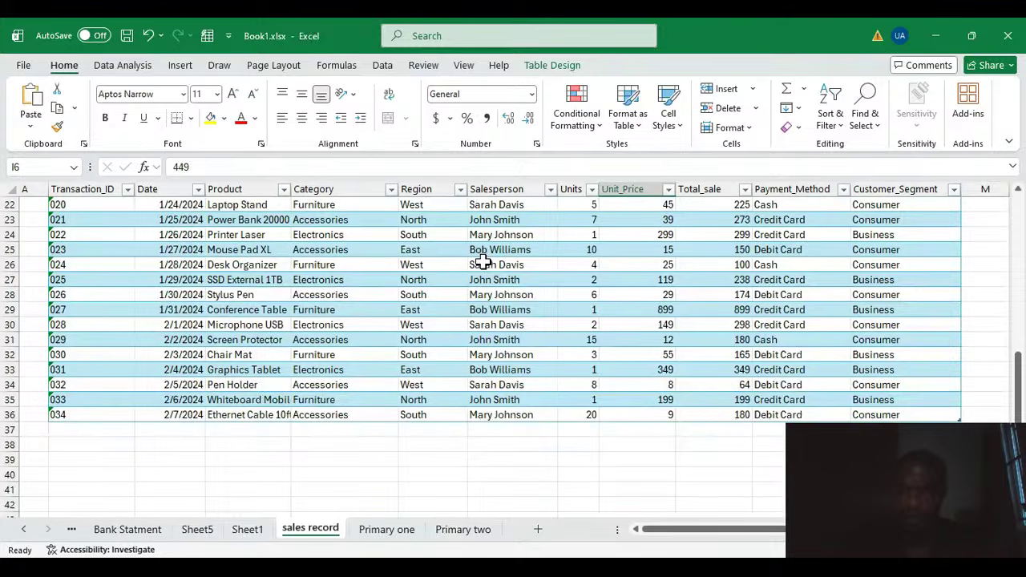
{"action": "scroll", "coordinate": [722, 332], "scroll_direction": "up", "scroll_amount": 3}
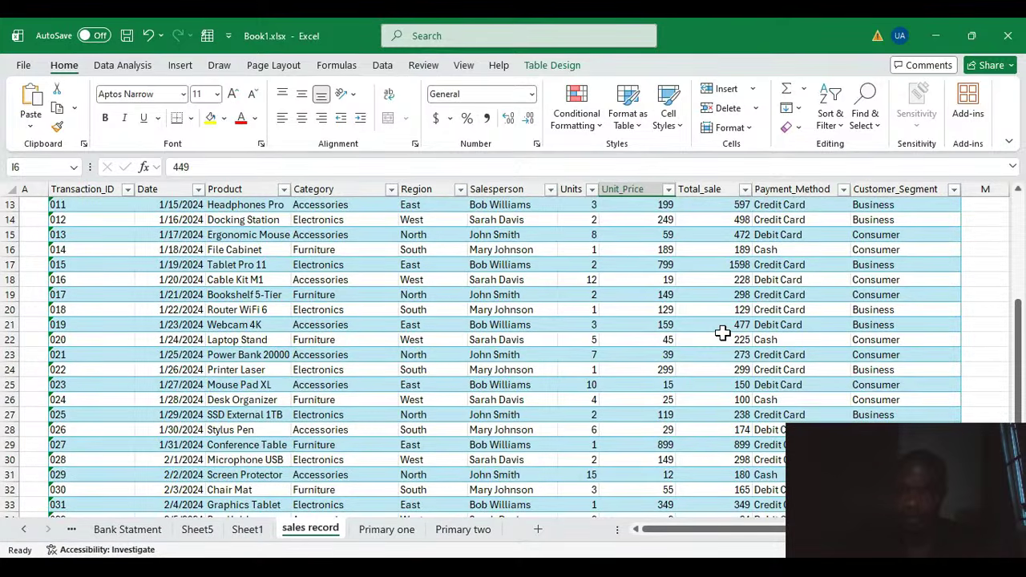
{"action": "scroll", "coordinate": [722, 333], "scroll_direction": "up", "scroll_amount": 4}
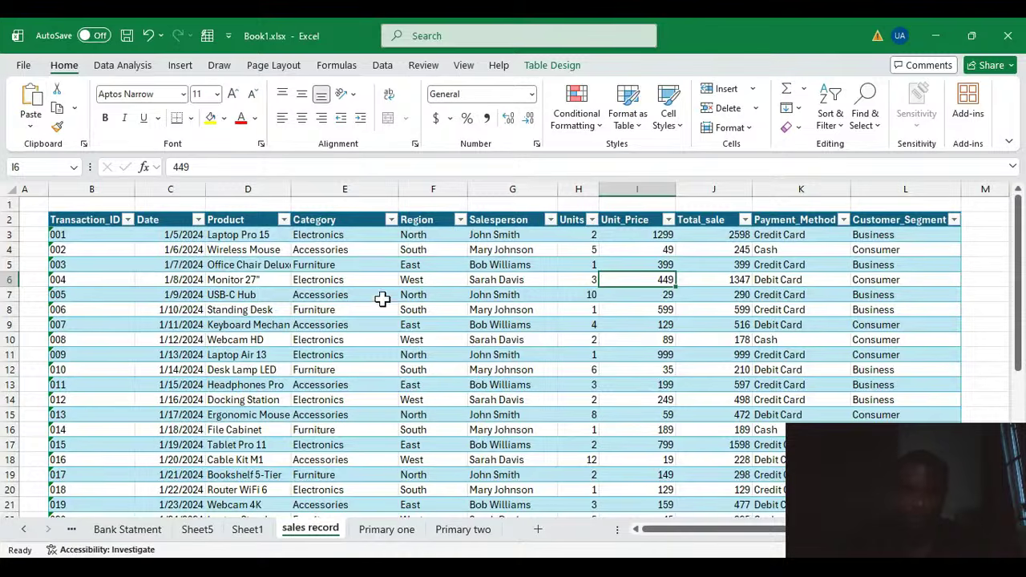
{"action": "left_click", "coordinate": [429, 238]}
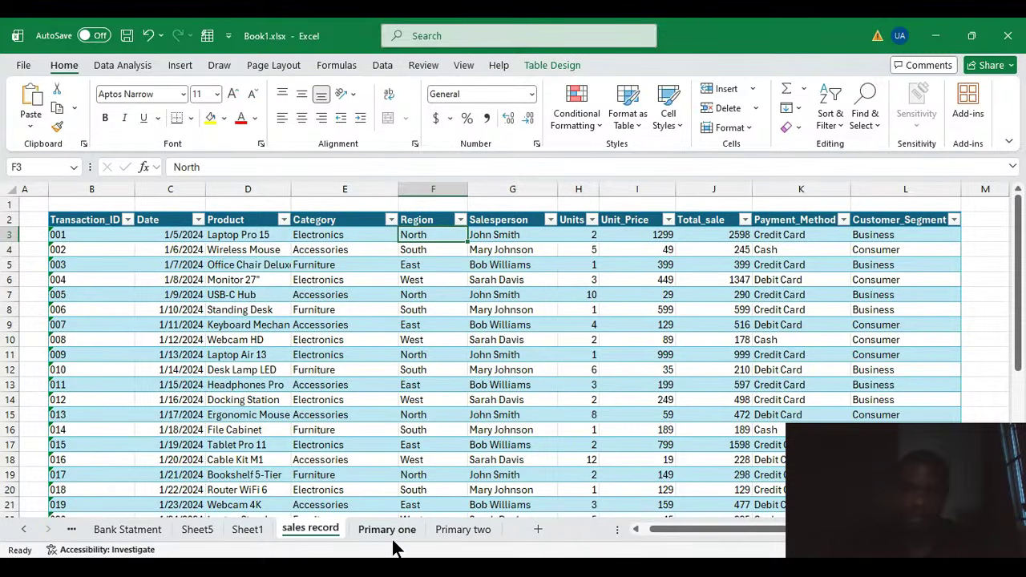
Step: Compare the PivotTable's regional maximums against the matching rows in the sales record table
{"action": "left_click", "coordinate": [240, 531]}
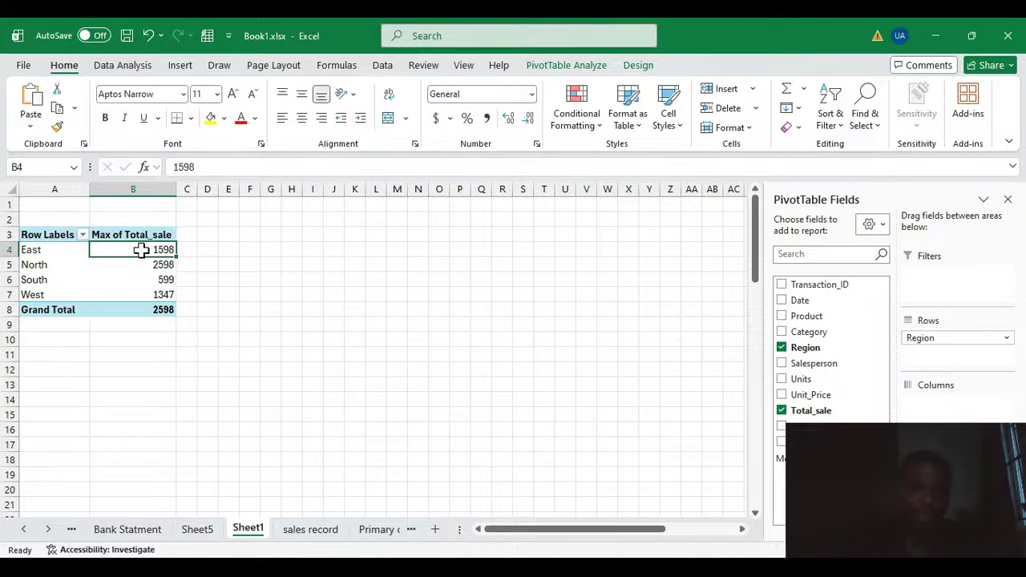
{"action": "left_click", "coordinate": [316, 534]}
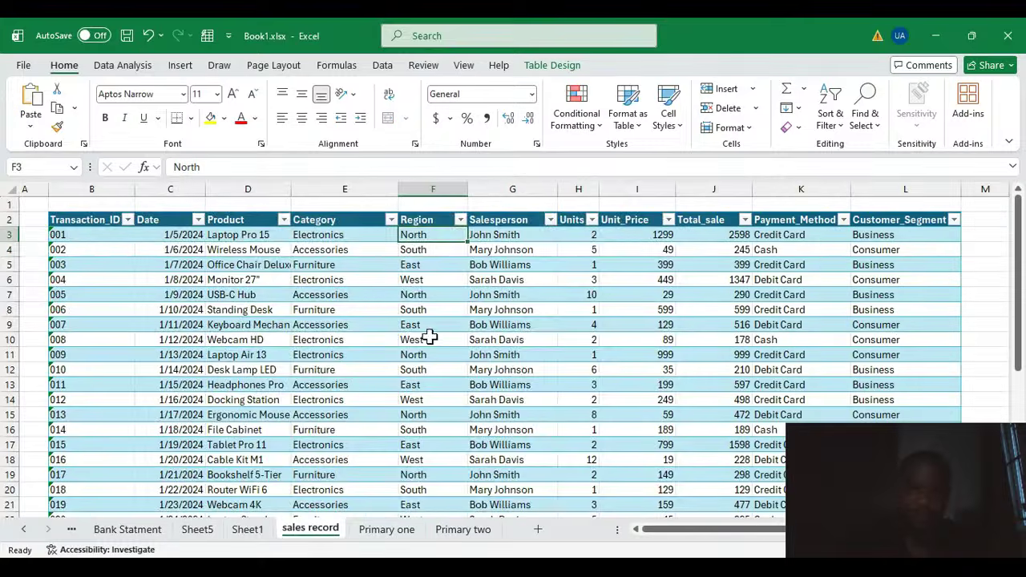
{"action": "left_click", "coordinate": [422, 264]}
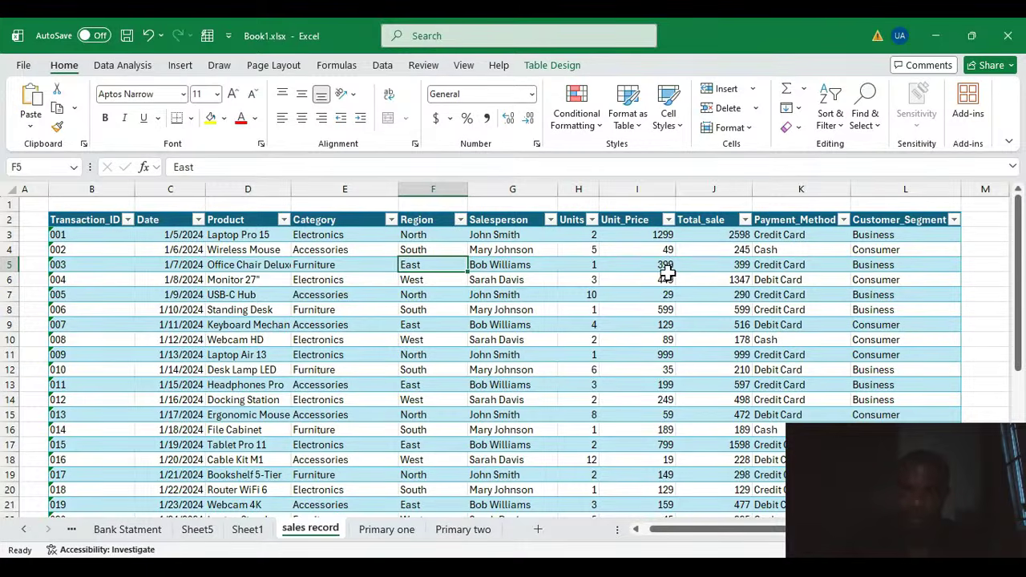
{"action": "scroll", "coordinate": [424, 301], "scroll_direction": "down", "scroll_amount": 1}
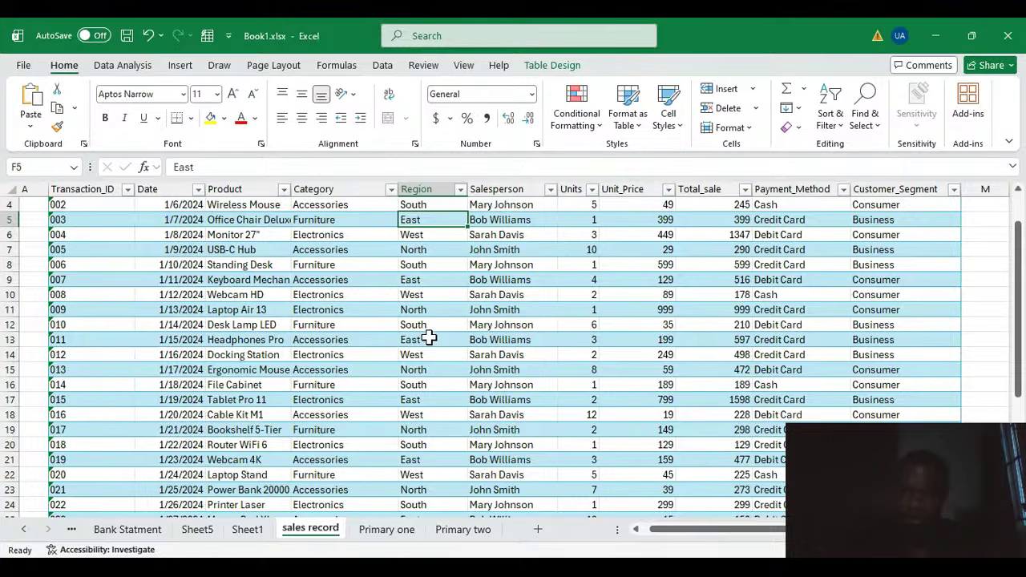
{"action": "scroll", "coordinate": [429, 342], "scroll_direction": "down", "scroll_amount": 1}
{"action": "scroll", "coordinate": [431, 342], "scroll_direction": "down", "scroll_amount": 1}
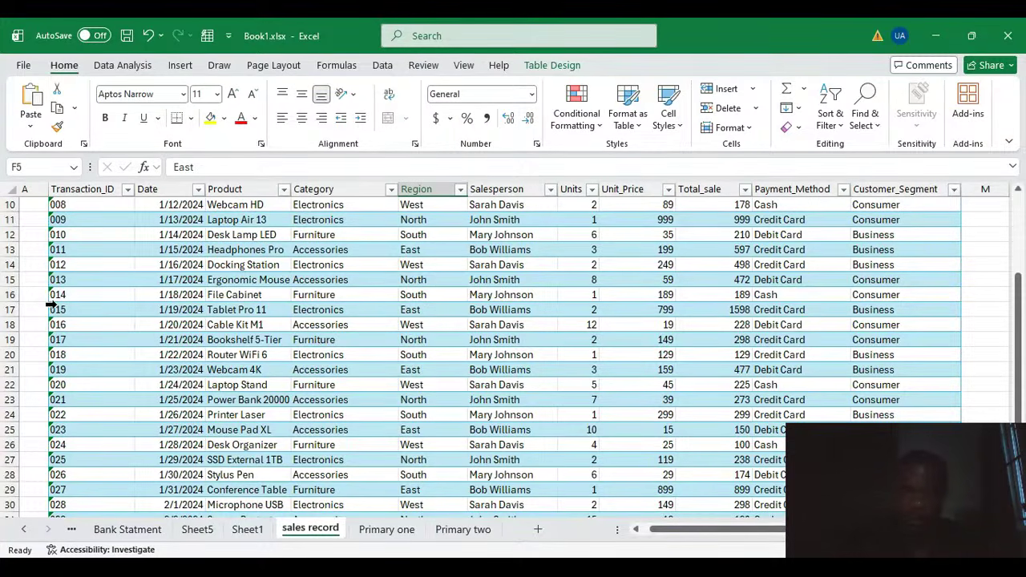
{"action": "left_click", "coordinate": [18, 310]}
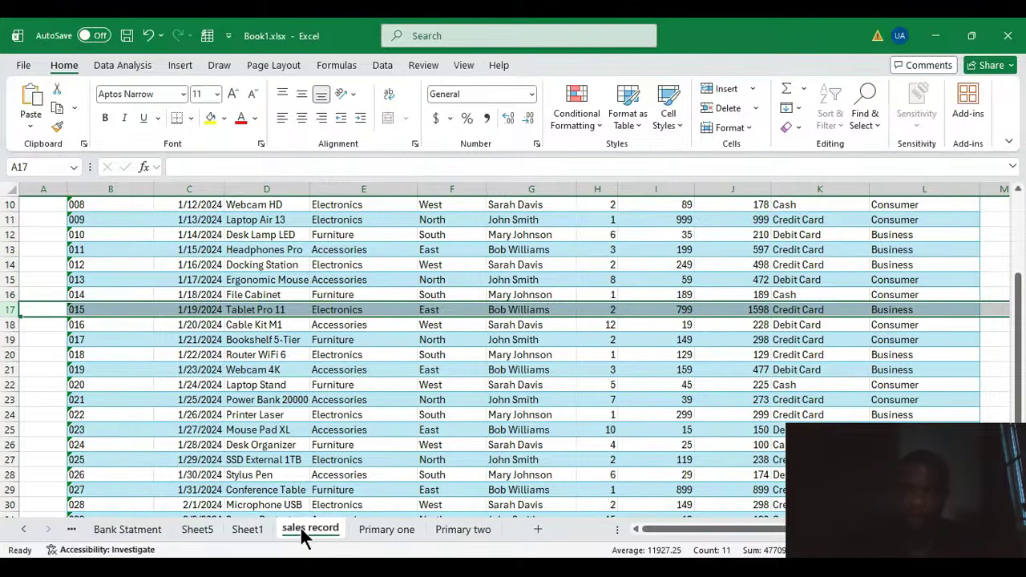
Step: Return to the PivotTable and switch the Total_sale summary to Count
{"action": "left_click", "coordinate": [251, 532]}
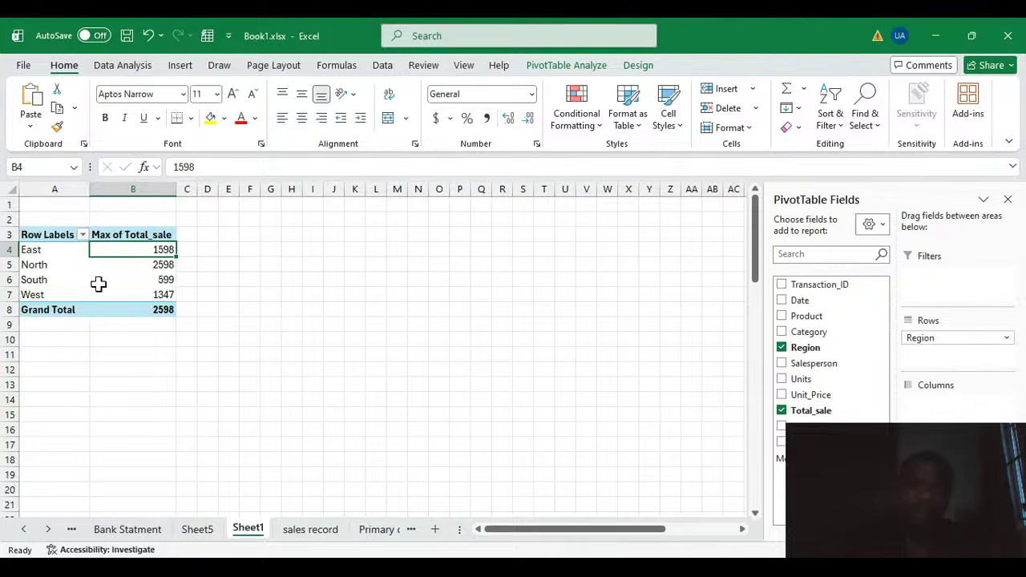
{"action": "left_click", "coordinate": [144, 263]}
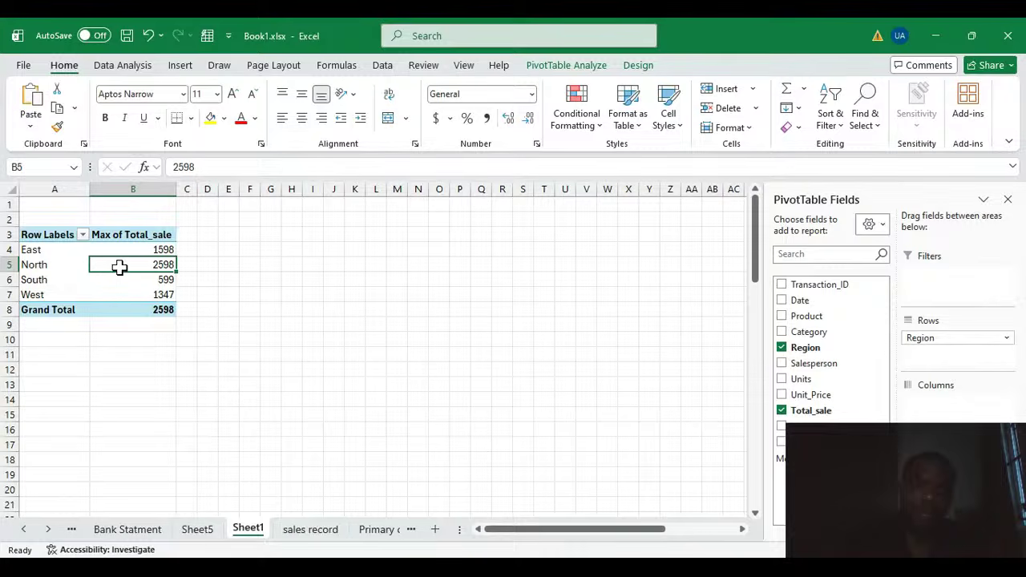
{"action": "left_click", "coordinate": [291, 294]}
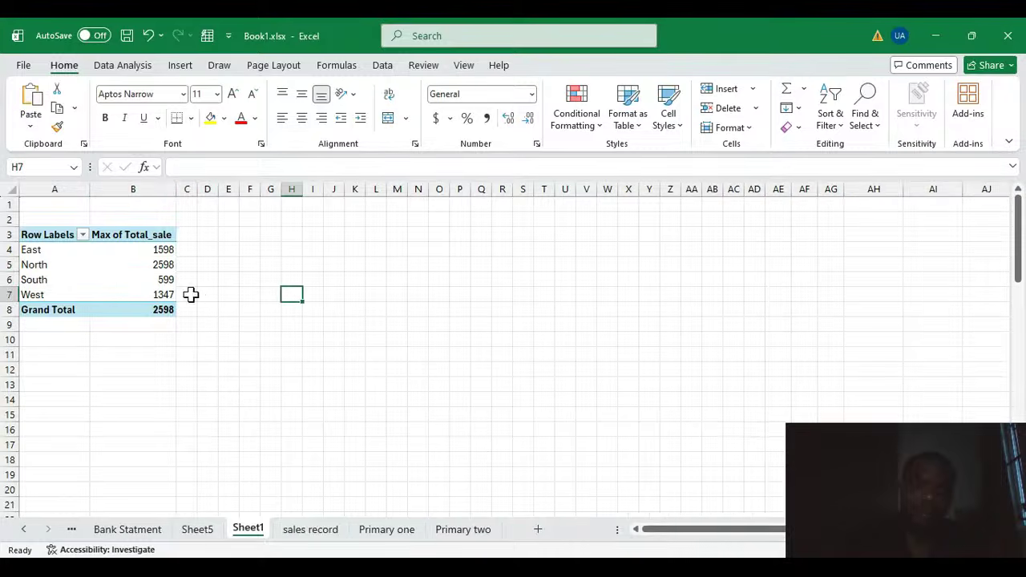
{"action": "left_click", "coordinate": [160, 264]}
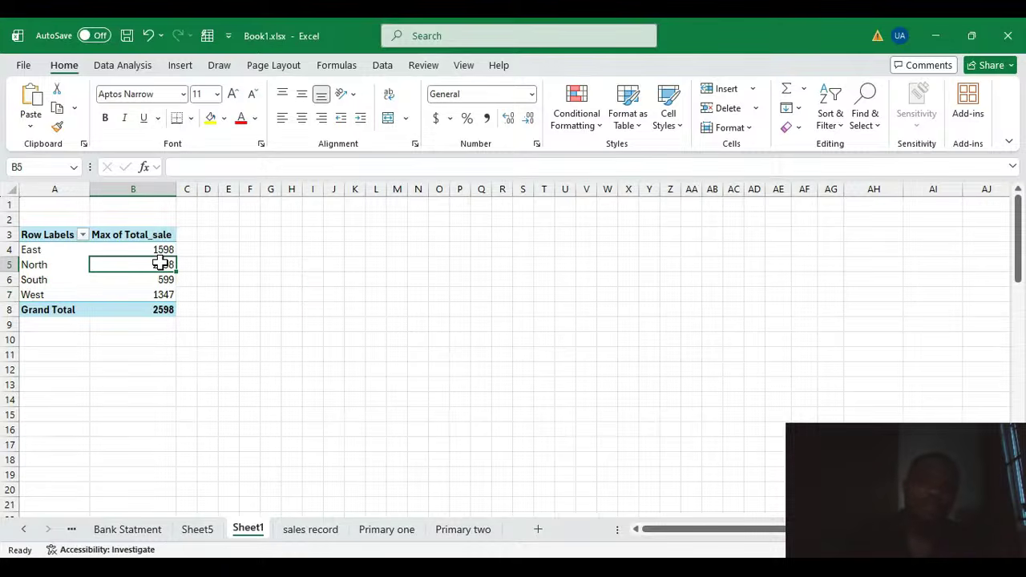
{"action": "left_click", "coordinate": [161, 266]}
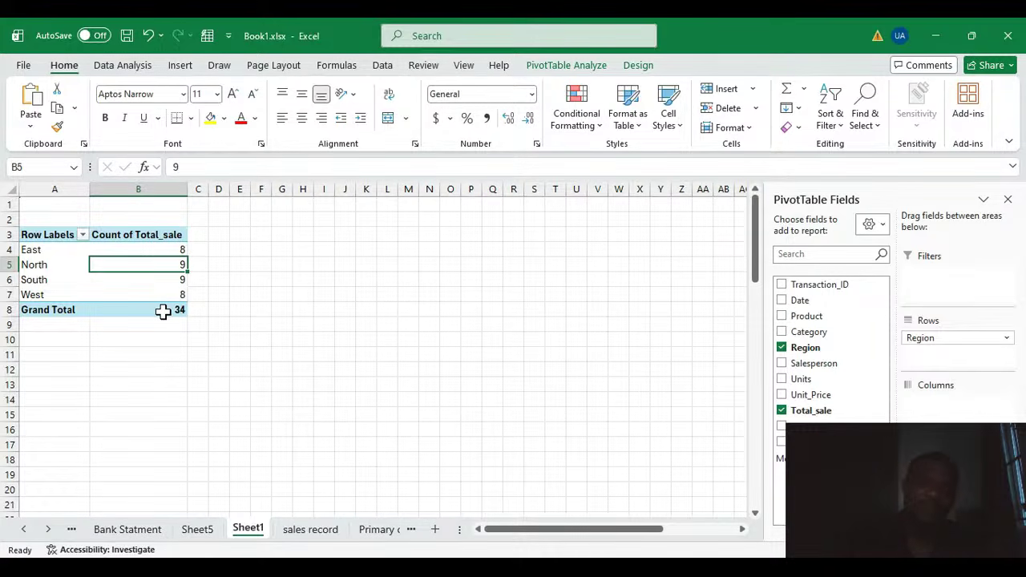
Step: Inspect the regional counts, then switch the Total_sale summary back to Sum
{"action": "left_click", "coordinate": [182, 250]}
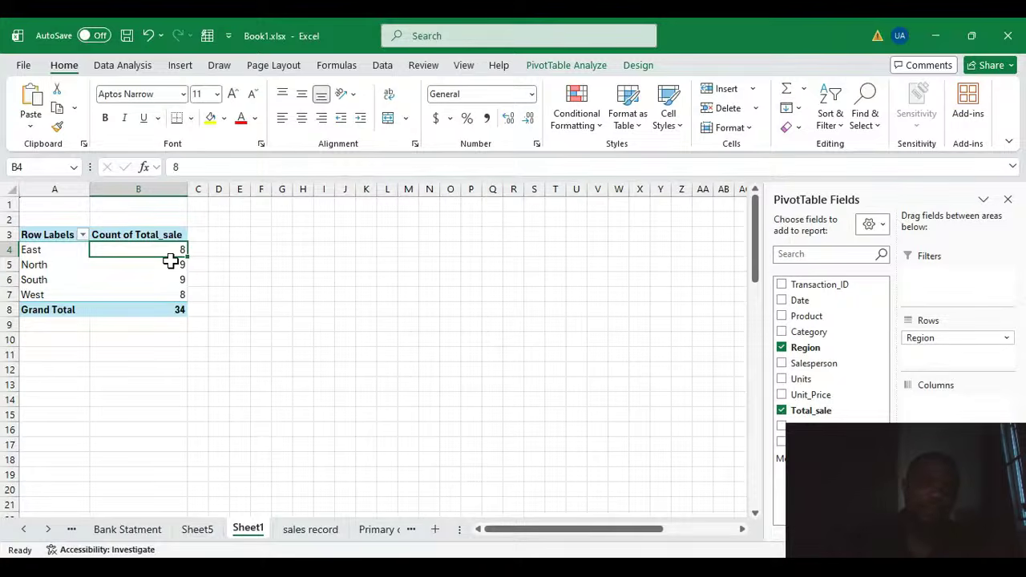
{"action": "left_click", "coordinate": [178, 268]}
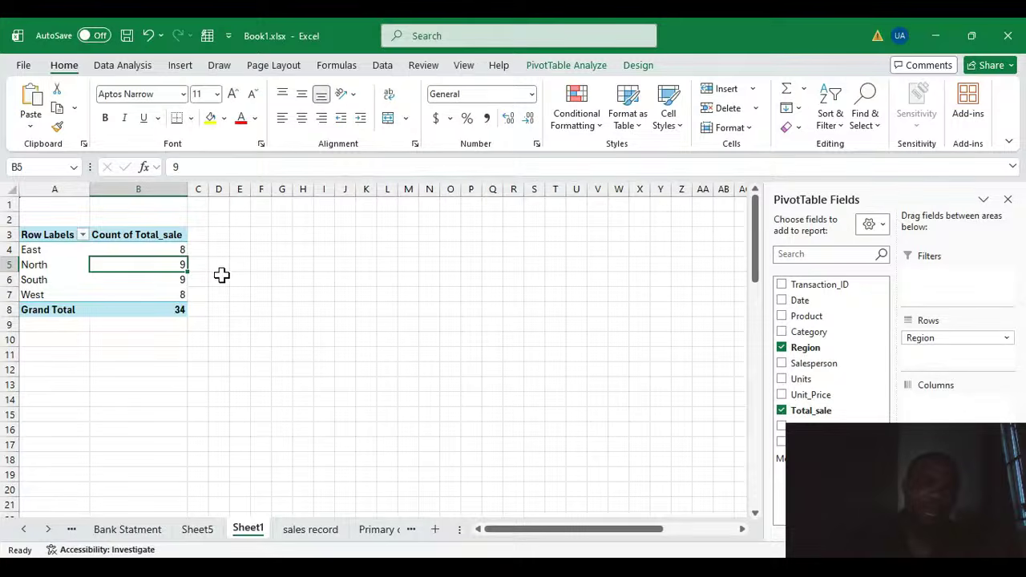
{"action": "left_click", "coordinate": [177, 279]}
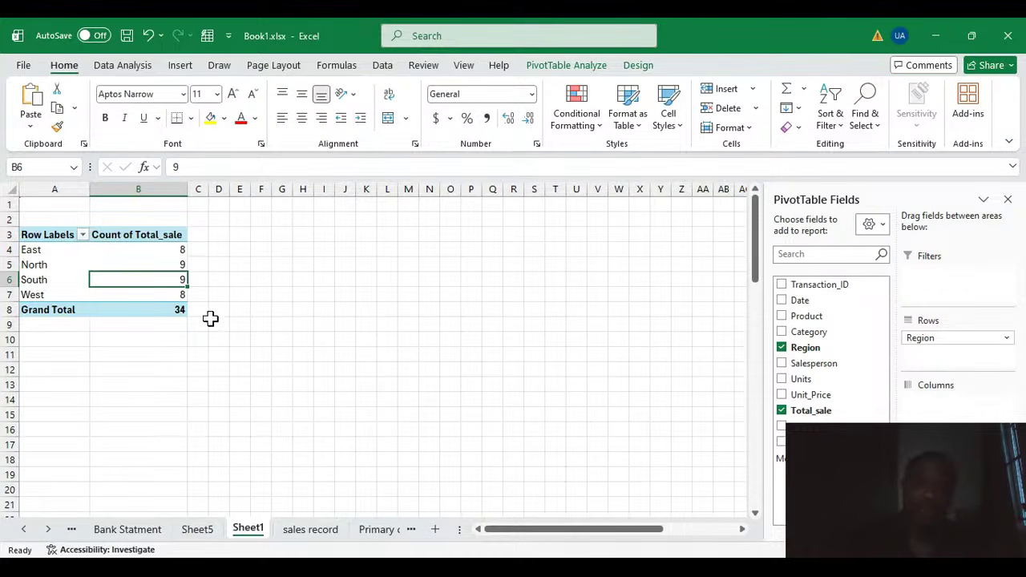
{"action": "left_click", "coordinate": [147, 294]}
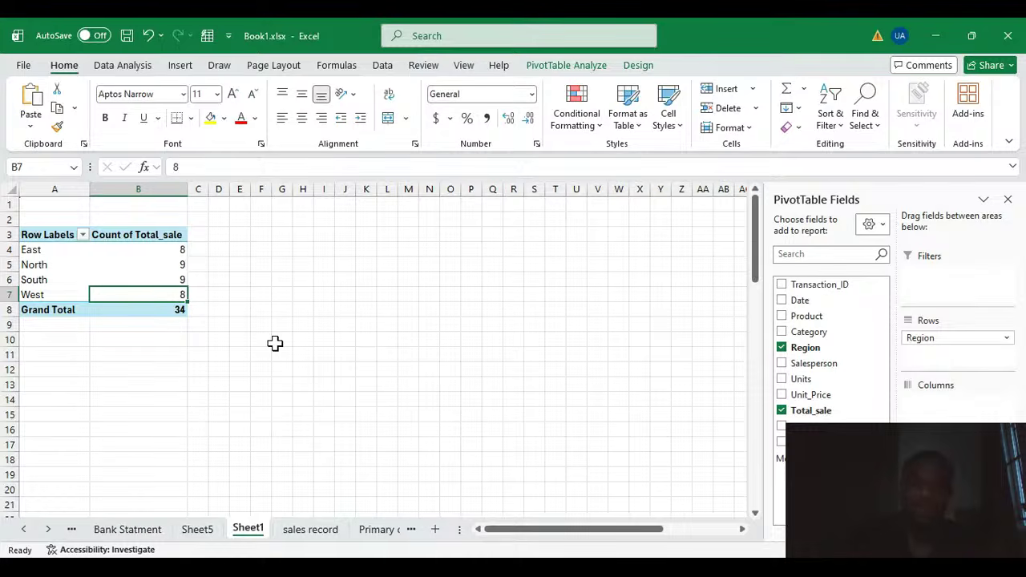
{"action": "left_click", "coordinate": [161, 277]}
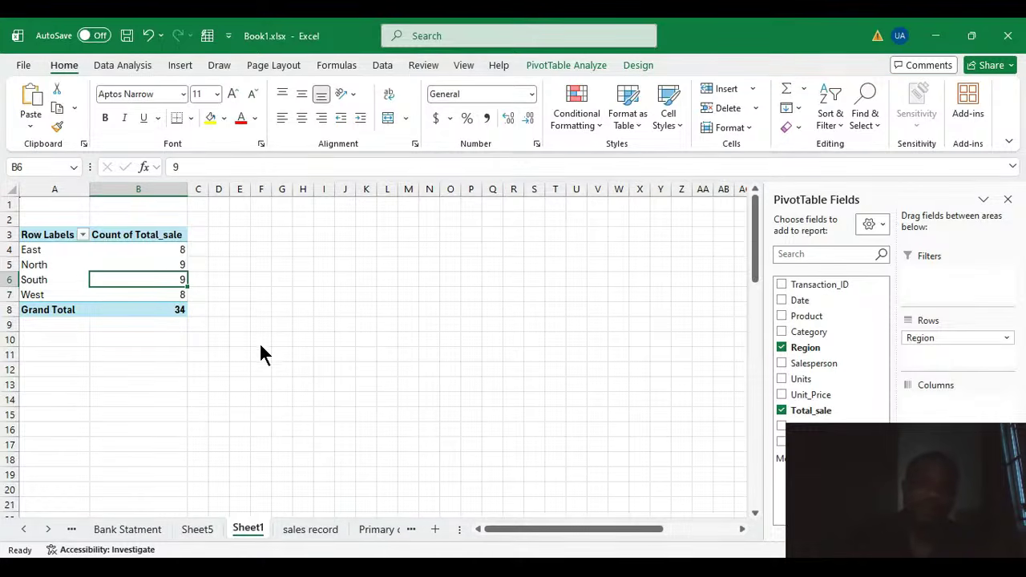
{"action": "left_click", "coordinate": [372, 395]}
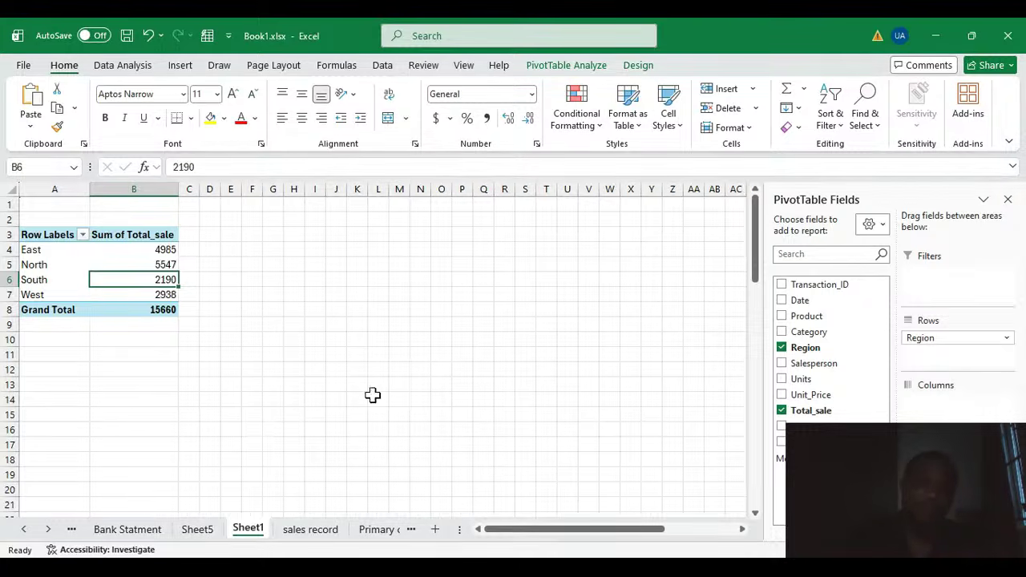
Step: Show Total_sale values as a percentage of the grand total, then undo it
{"action": "left_click", "coordinate": [158, 266]}
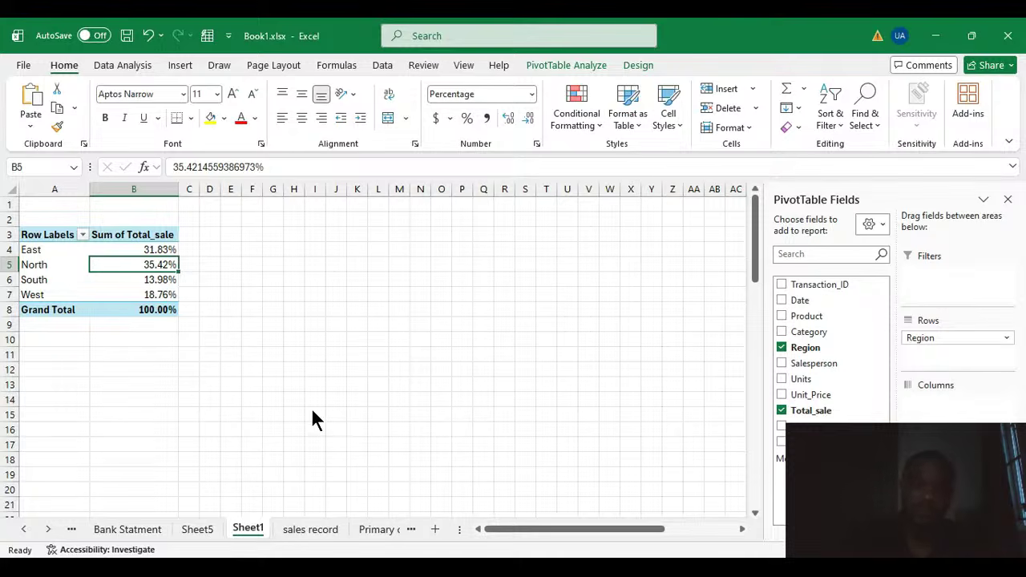
{"action": "key", "text": "ctrl+z"}
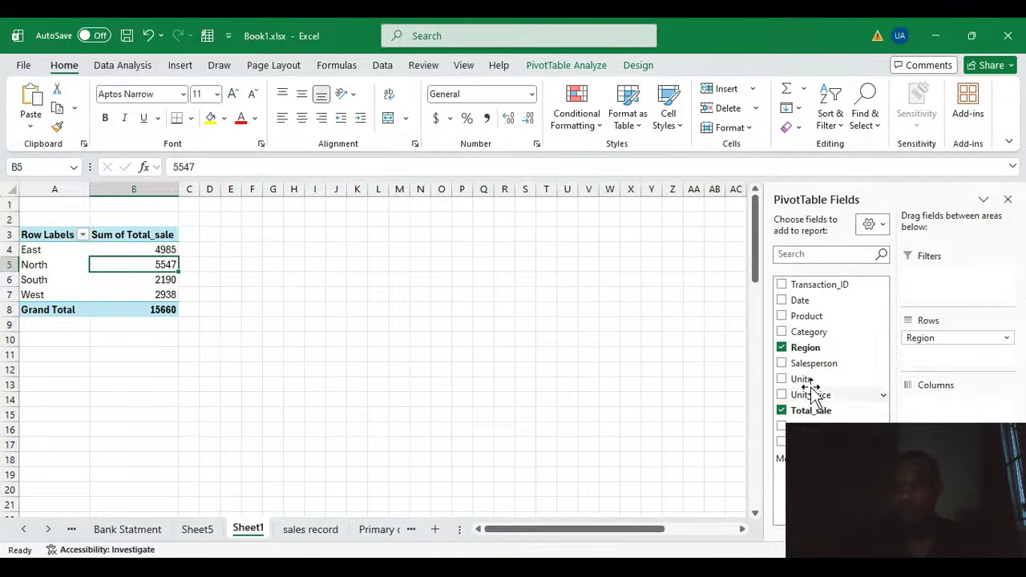
Step: Clear the PivotTable fields and place Region in Filters and Salesperson in Rows
{"action": "left_click", "coordinate": [781, 348]}
{"action": "left_click", "coordinate": [782, 410]}
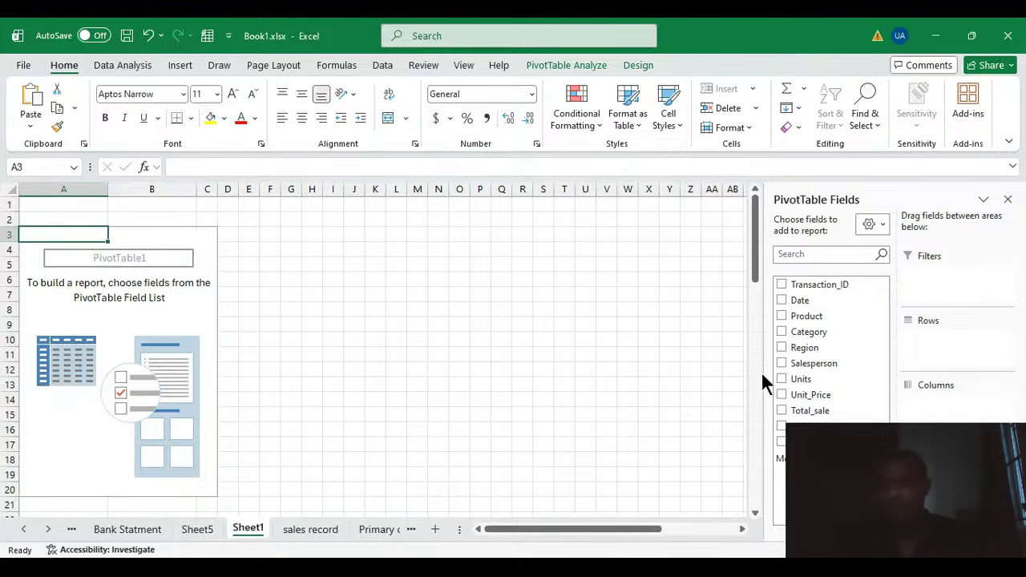
{"action": "left_click_drag", "start_coordinate": [804, 348], "coordinate": [943, 287]}
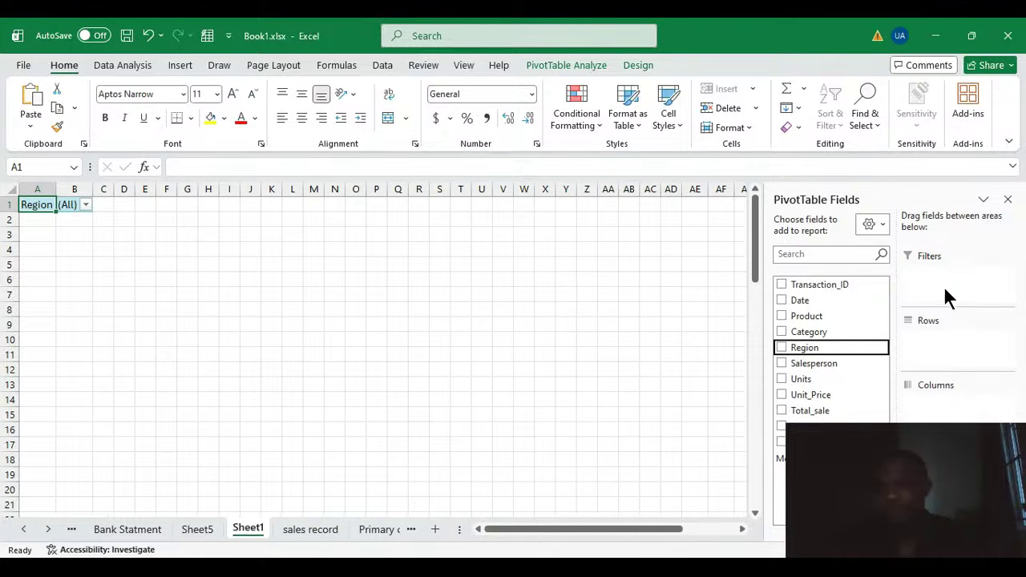
{"action": "left_click_drag", "start_coordinate": [805, 367], "coordinate": [963, 346]}
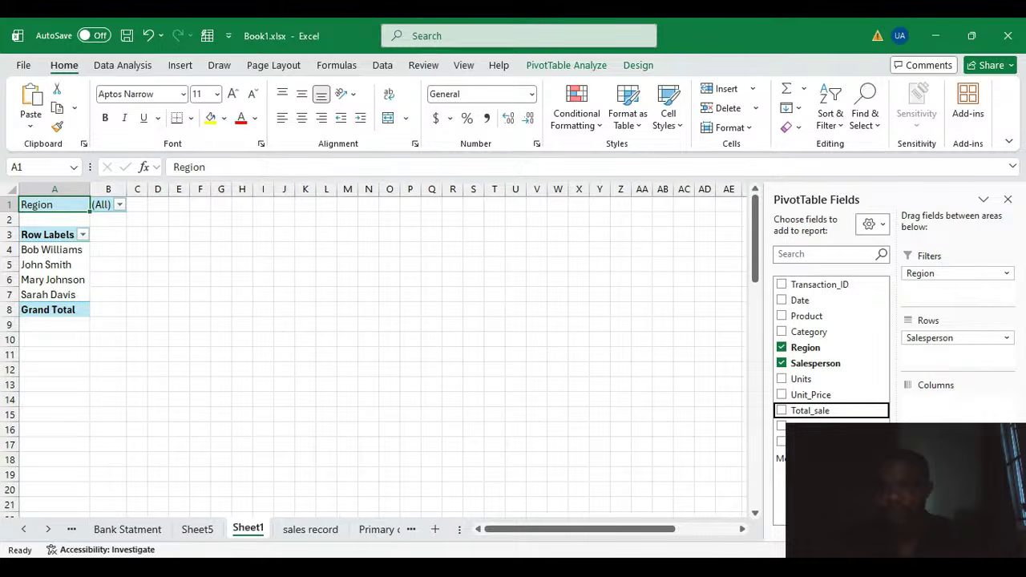
Step: Add Total_sale to Values and filter the PivotTable's Region to East
{"action": "left_click", "coordinate": [782, 410]}
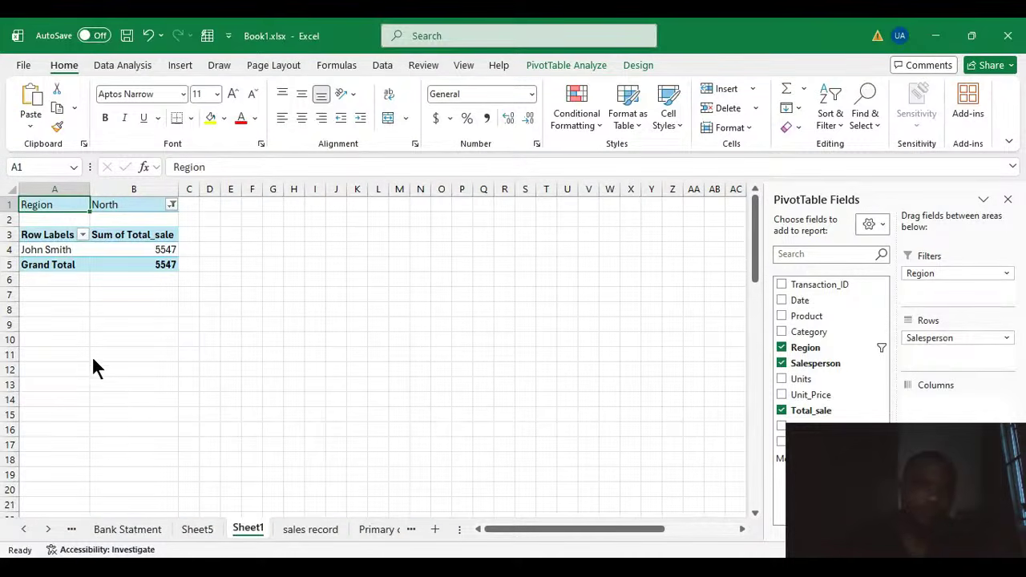
{"action": "left_click", "coordinate": [114, 399]}
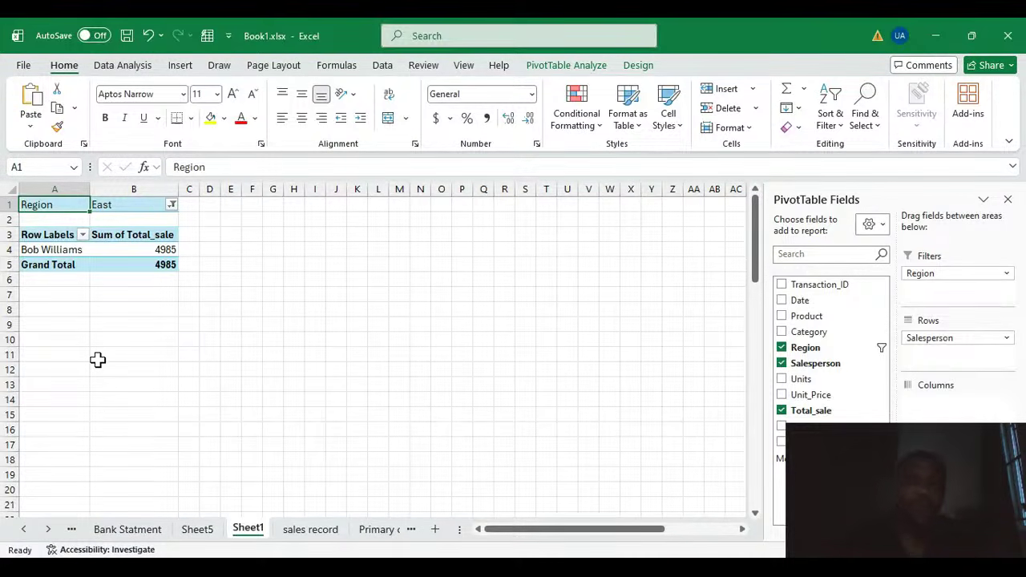
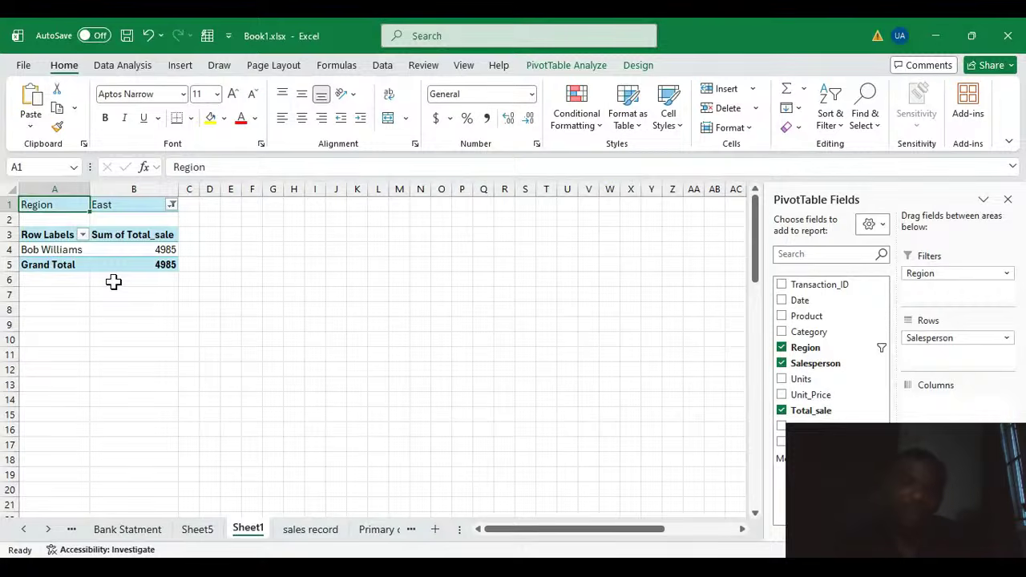
Step: Remove Region and Salesperson, then put Payment_Method in the report filter and Region in Rows
{"action": "left_click", "coordinate": [781, 347]}
{"action": "left_click", "coordinate": [781, 363]}
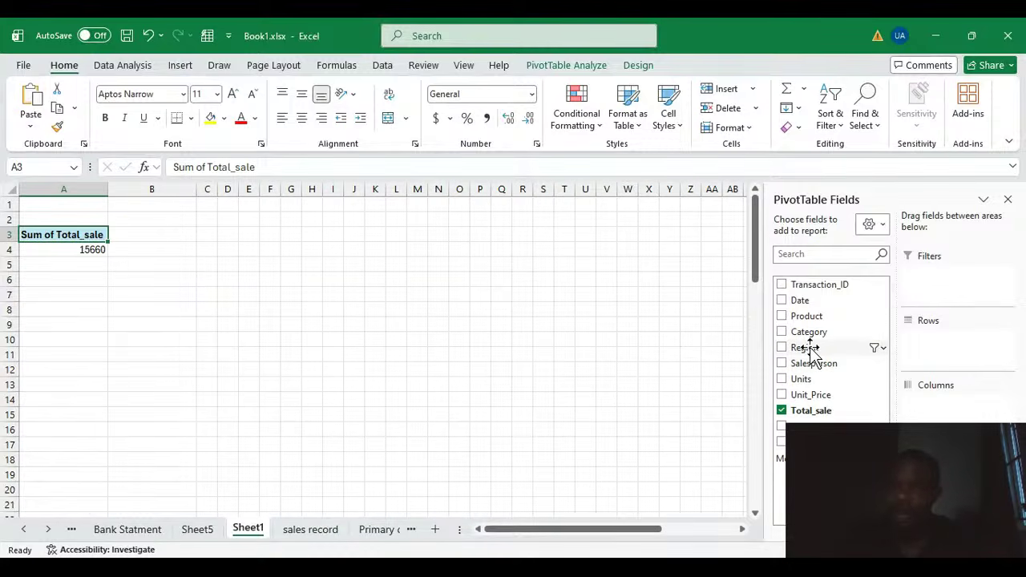
{"action": "left_click_drag", "start_coordinate": [814, 426], "coordinate": [968, 295]}
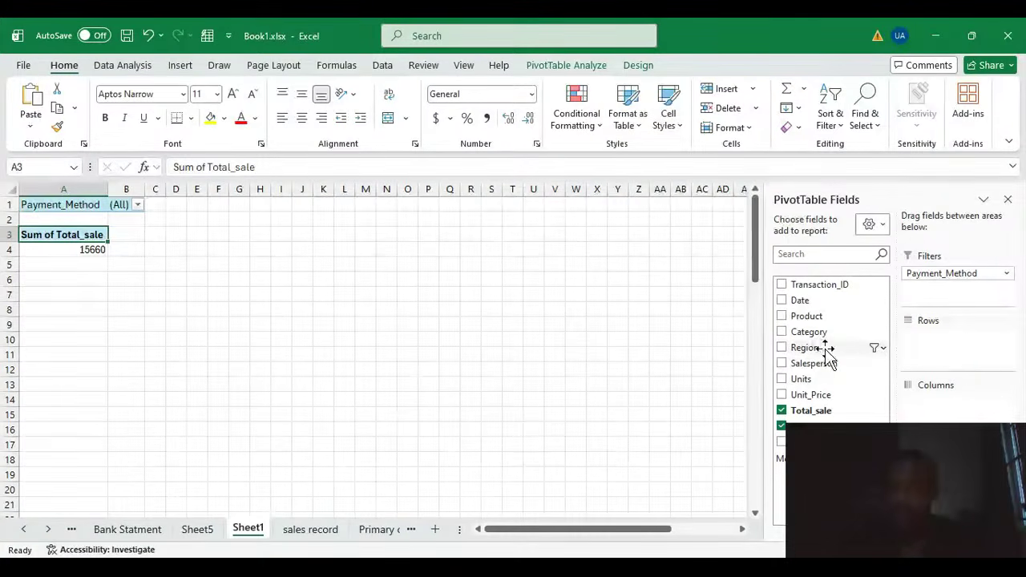
{"action": "left_click_drag", "start_coordinate": [826, 350], "coordinate": [973, 343]}
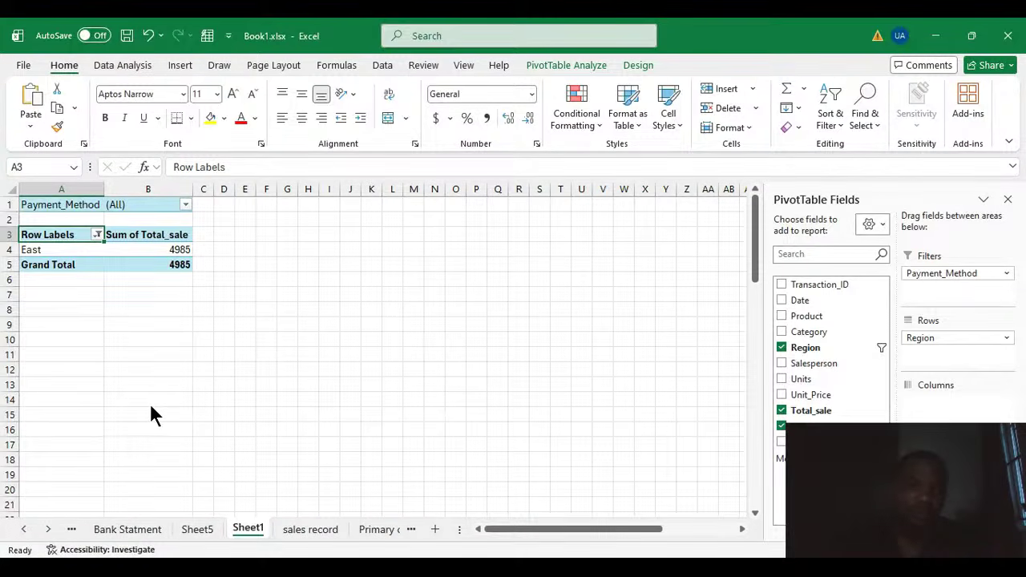
Step: Filter the PivotTable by Payment_Method, switching between Cash, Credit Card and Debit Card
{"action": "left_click", "coordinate": [229, 529]}
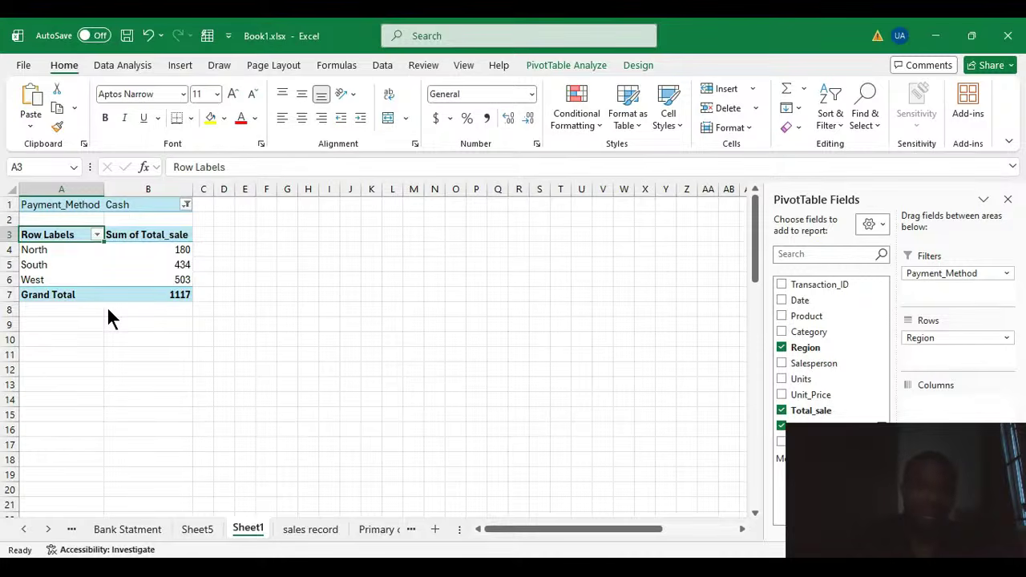
{"action": "left_click", "coordinate": [128, 391]}
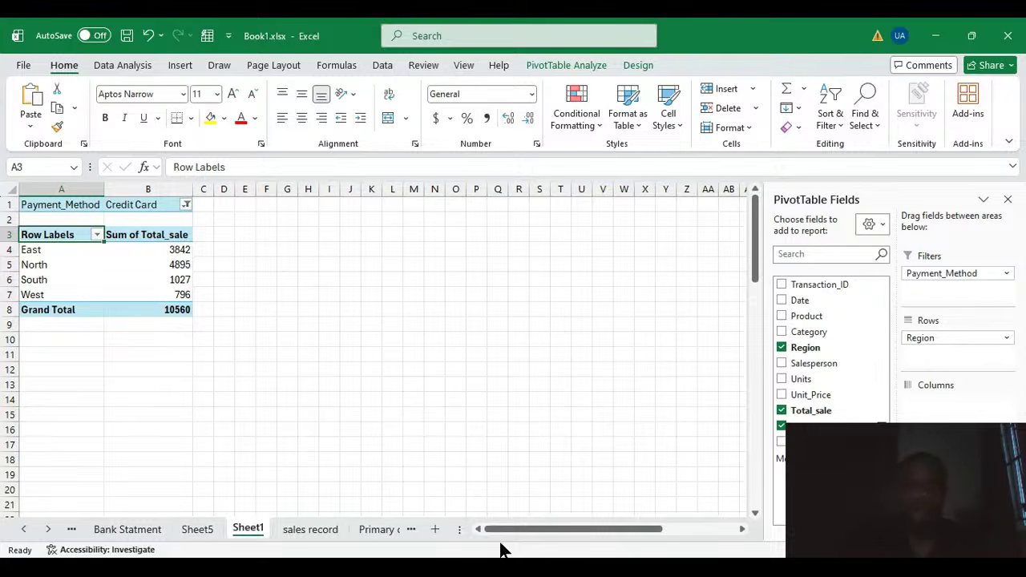
{"action": "left_click", "coordinate": [739, 566]}
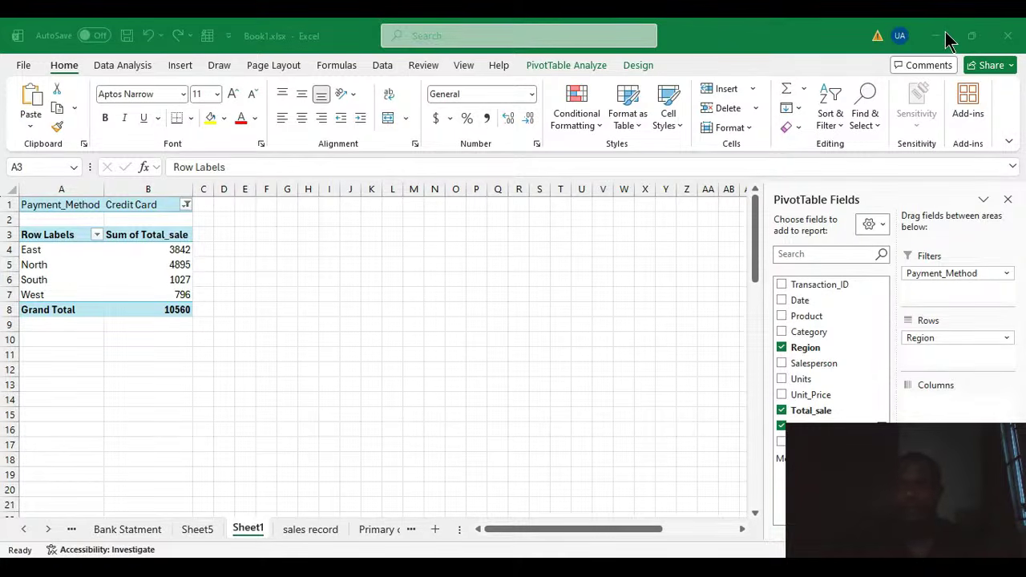
{"action": "left_click", "coordinate": [180, 266]}
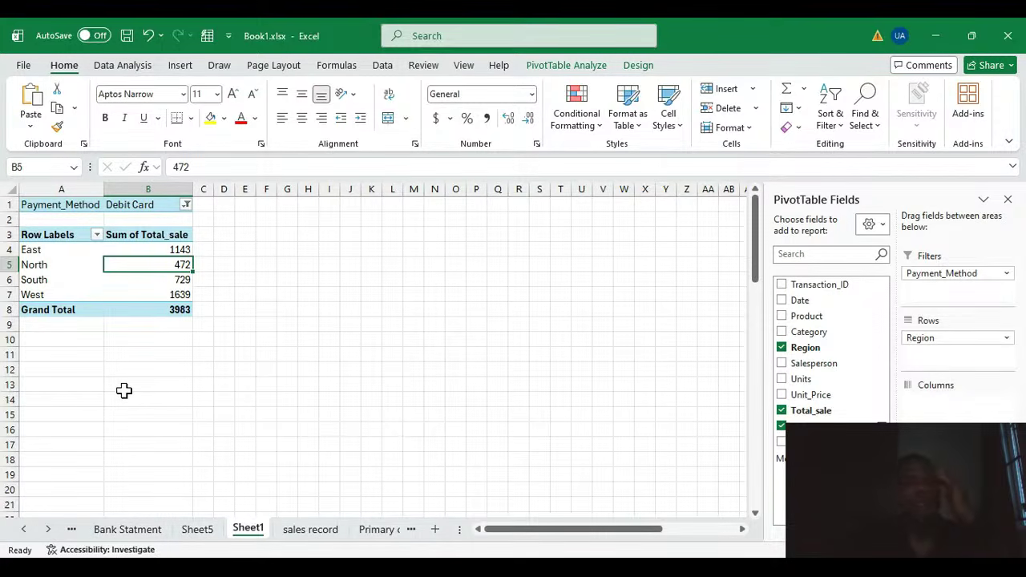
{"action": "left_click", "coordinate": [184, 295]}
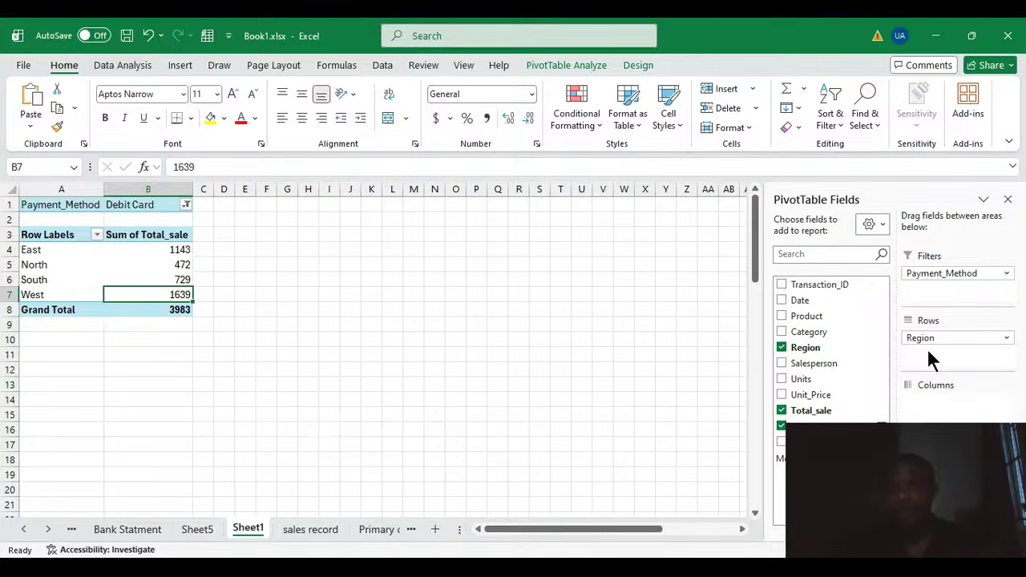
Step: Replace the Payment_Method filter with Customer_Segment and view the Consumer, then Business segment
{"action": "left_click", "coordinate": [782, 428]}
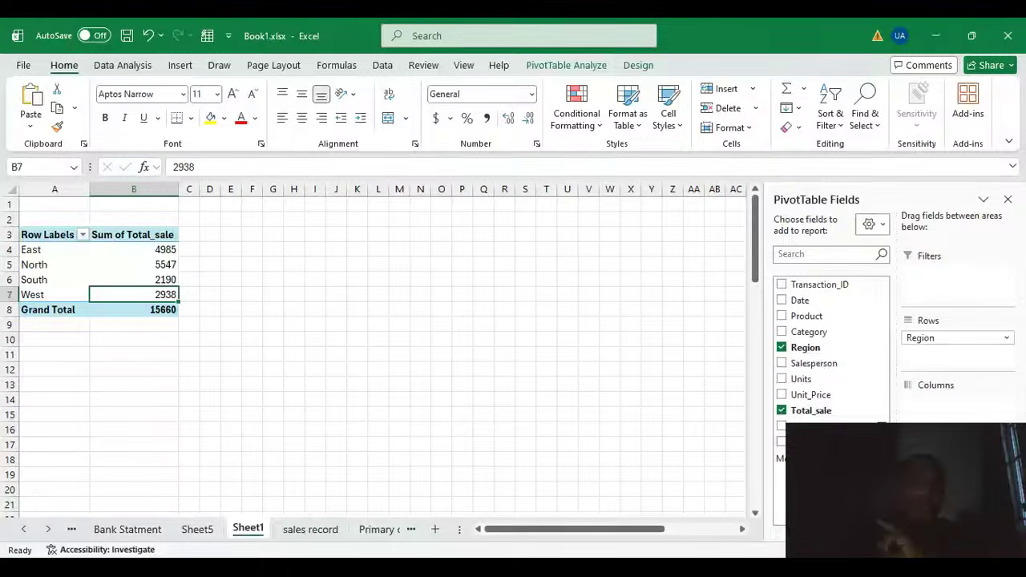
{"action": "left_click_drag", "start_coordinate": [825, 442], "coordinate": [950, 277]}
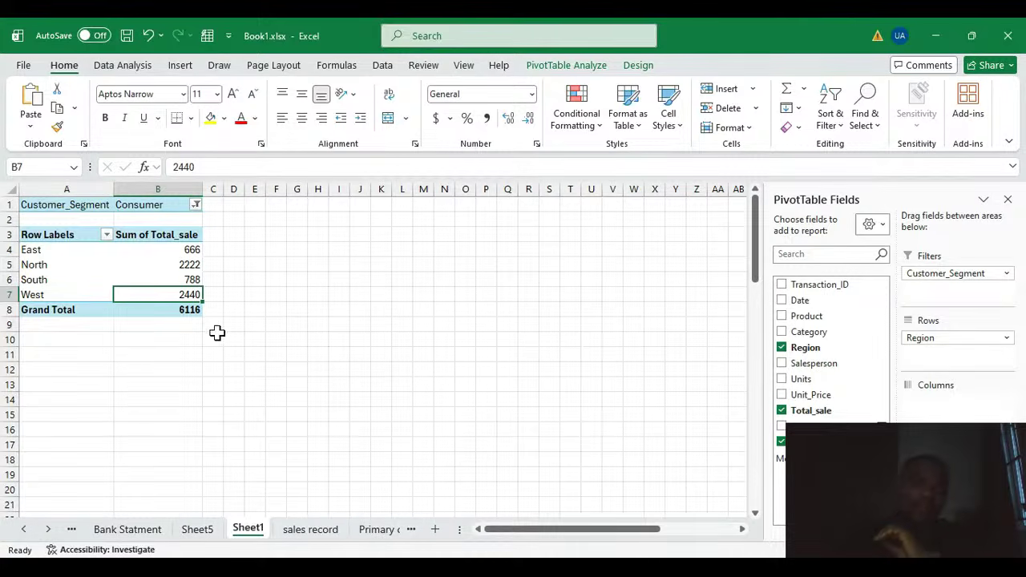
{"action": "left_click", "coordinate": [258, 311]}
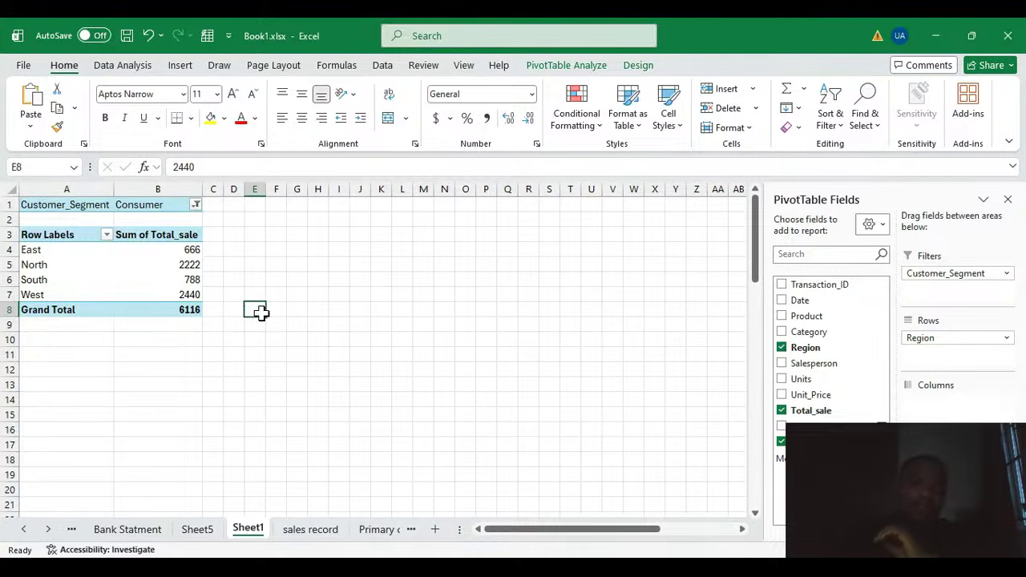
{"action": "left_click", "coordinate": [189, 277]}
{"action": "left_click", "coordinate": [147, 266]}
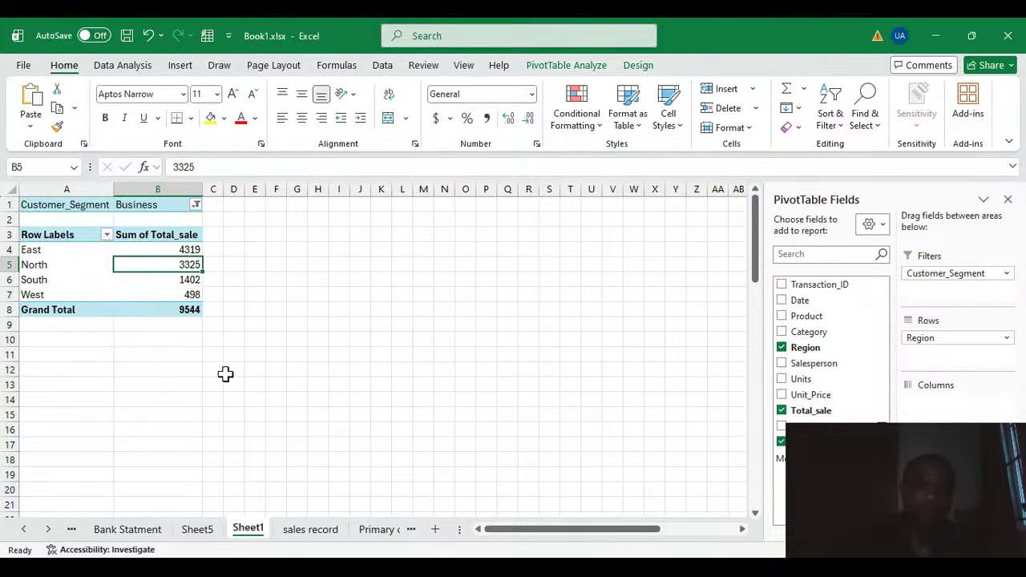
{"action": "left_click", "coordinate": [257, 369]}
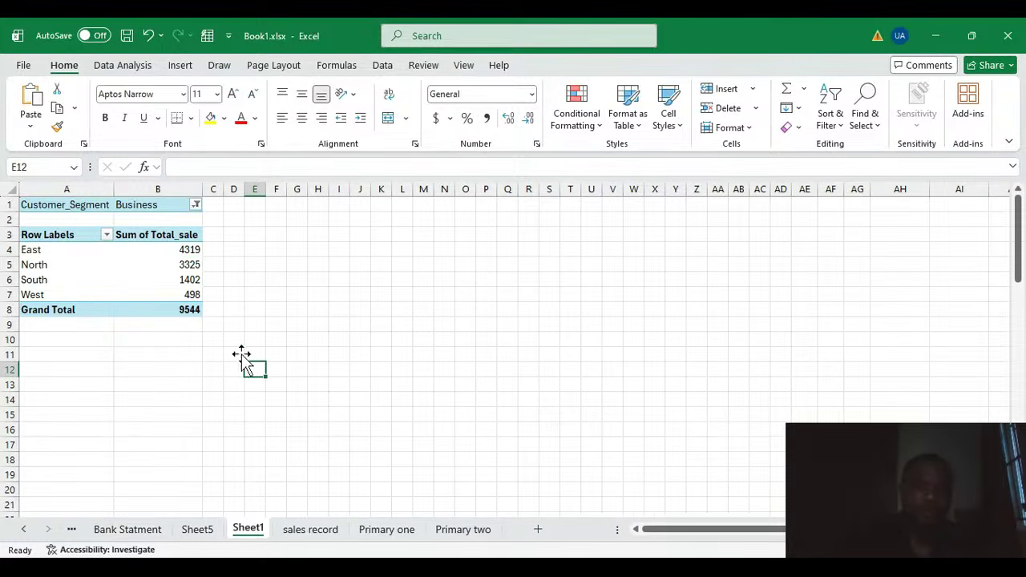
{"action": "left_click", "coordinate": [173, 251]}
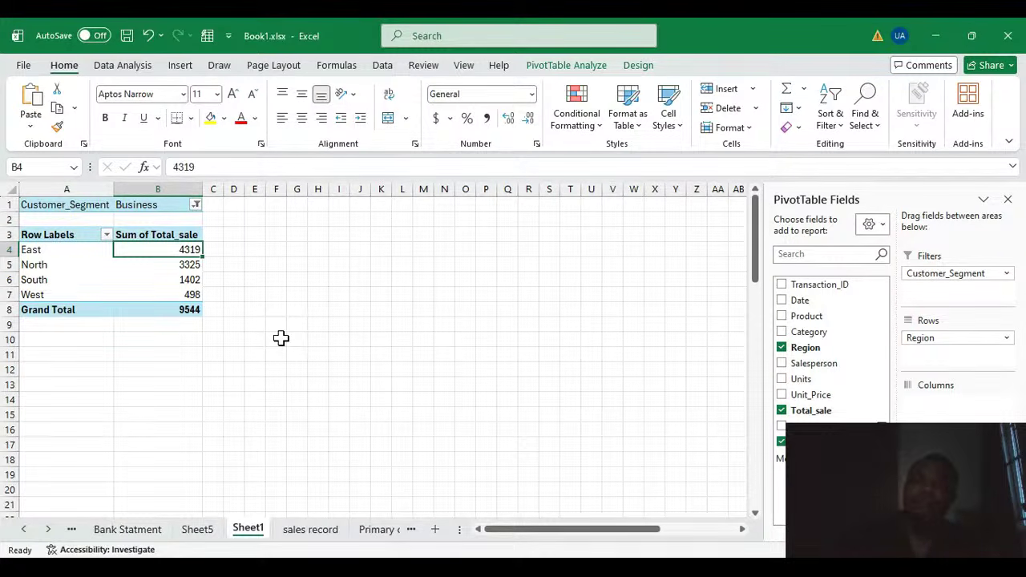
Step: Clear Customer_Segment and Region, then place Category in Rows and Region in the report filter
{"action": "left_click", "coordinate": [782, 443]}
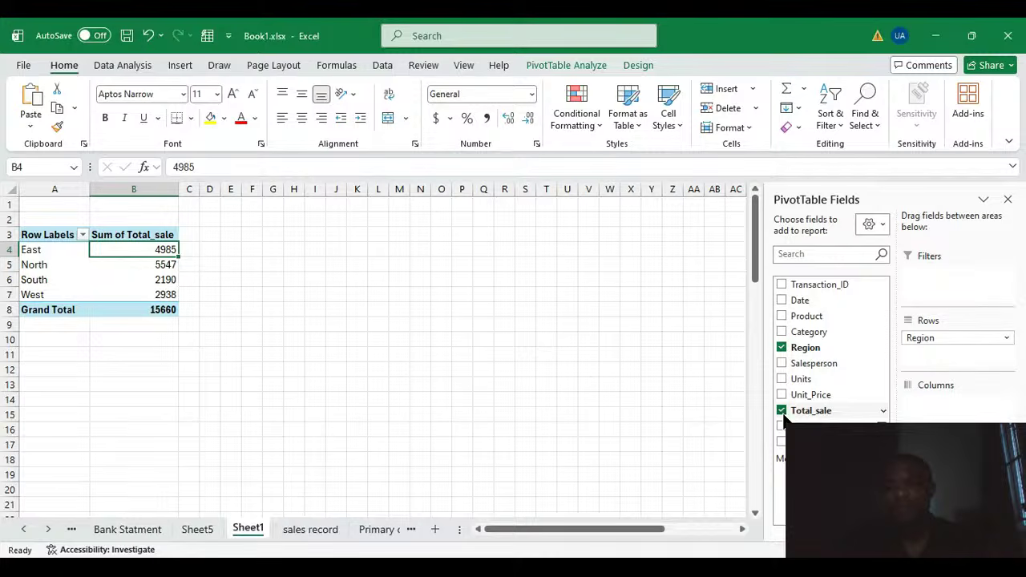
{"action": "left_click", "coordinate": [781, 347]}
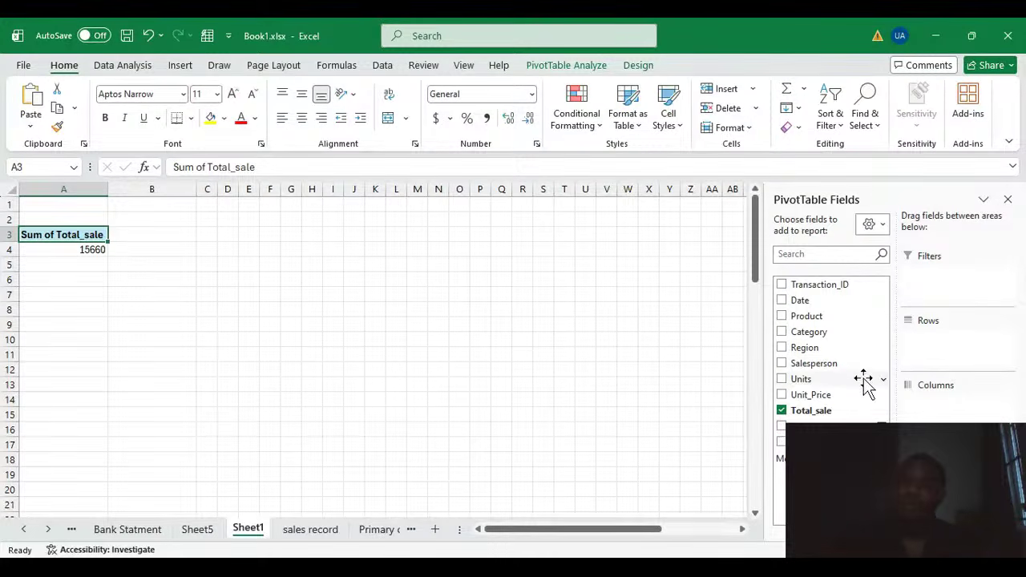
{"action": "left_click_drag", "start_coordinate": [807, 331], "coordinate": [953, 339]}
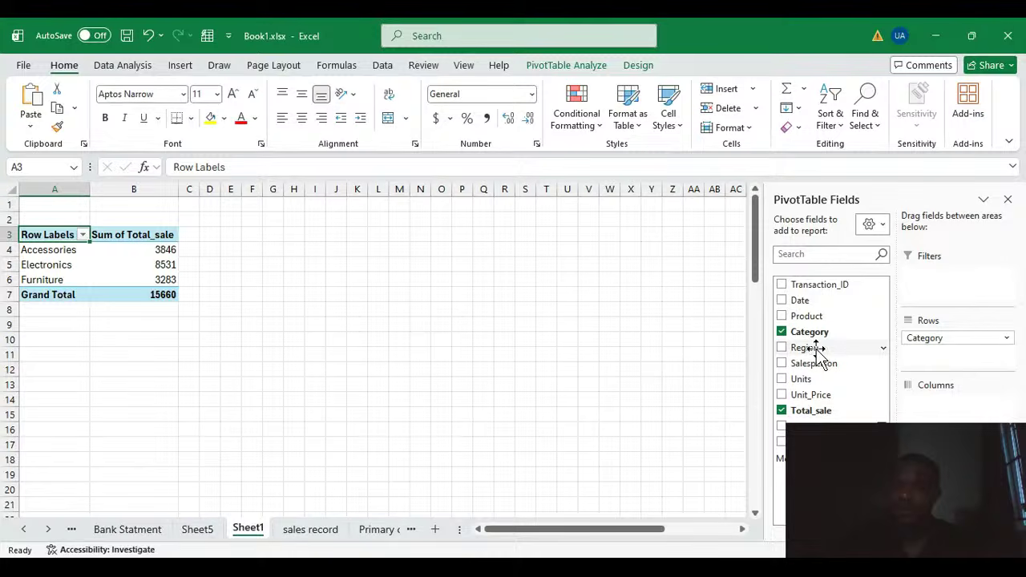
{"action": "left_click_drag", "start_coordinate": [810, 347], "coordinate": [965, 274]}
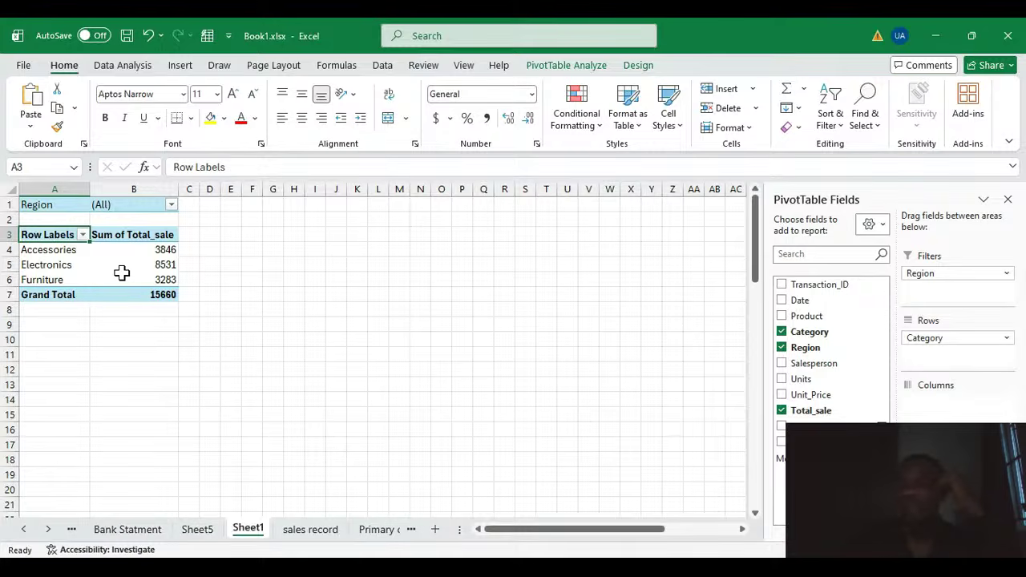
Step: Filter the category summary by Region, switching through North, South, East and West
{"action": "left_click", "coordinate": [165, 265]}
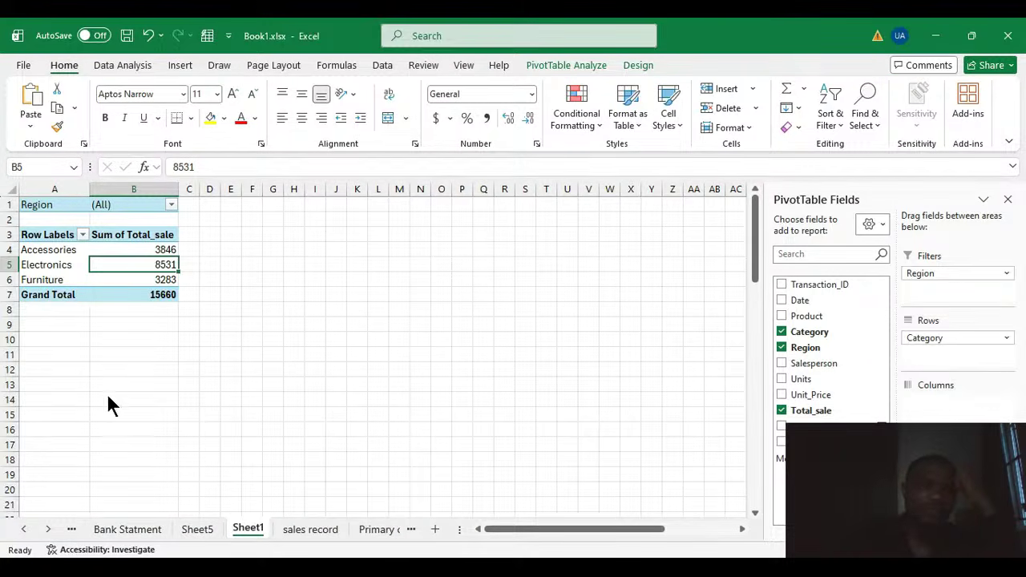
{"action": "left_click", "coordinate": [46, 264]}
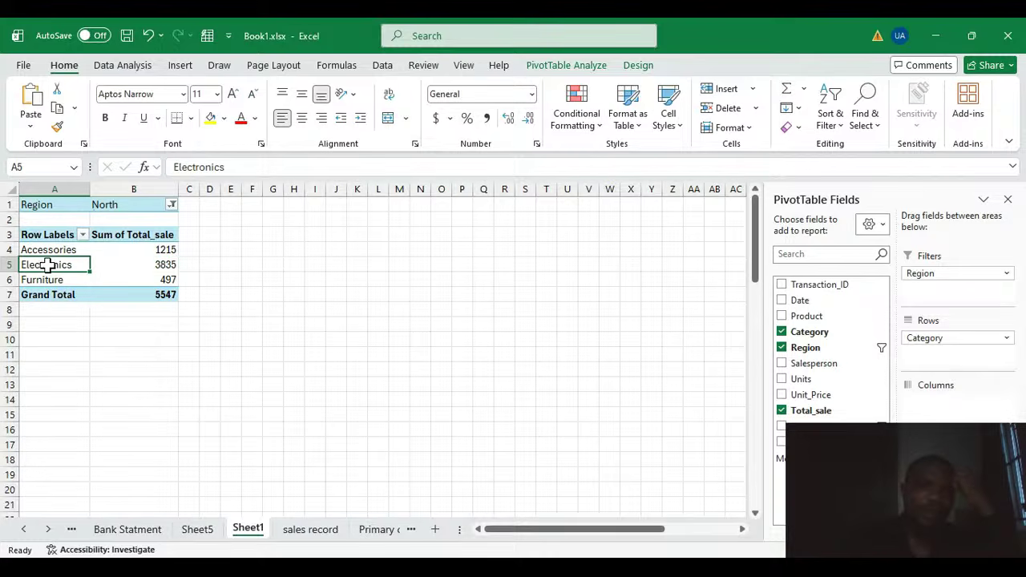
{"action": "left_click", "coordinate": [162, 267]}
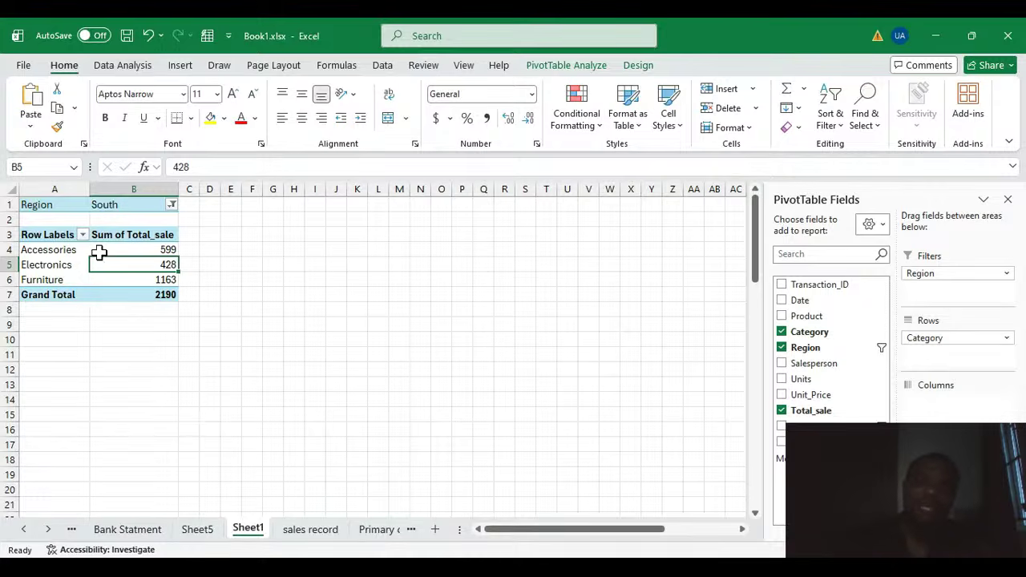
{"action": "left_click", "coordinate": [171, 205]}
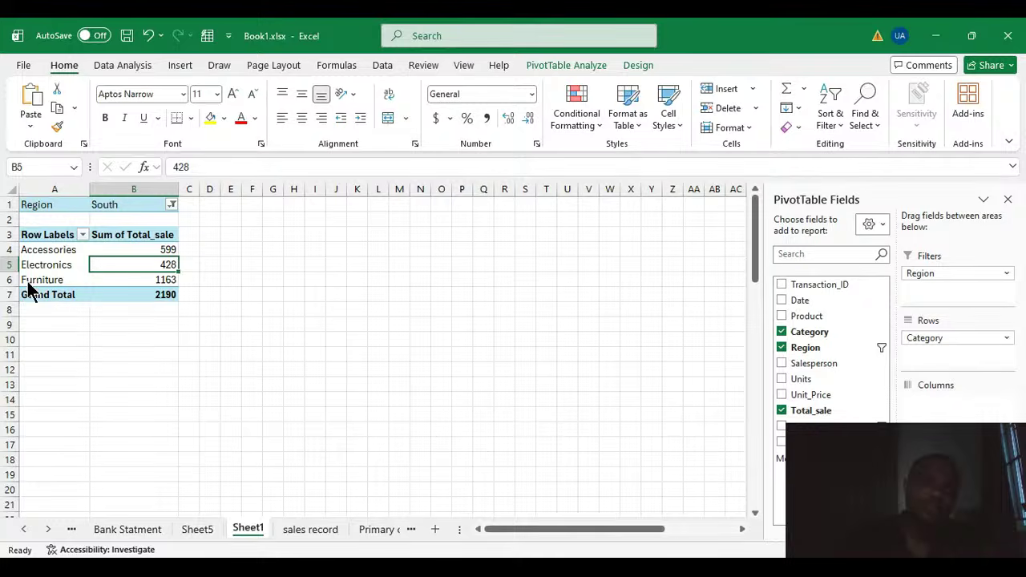
{"action": "left_click", "coordinate": [113, 402]}
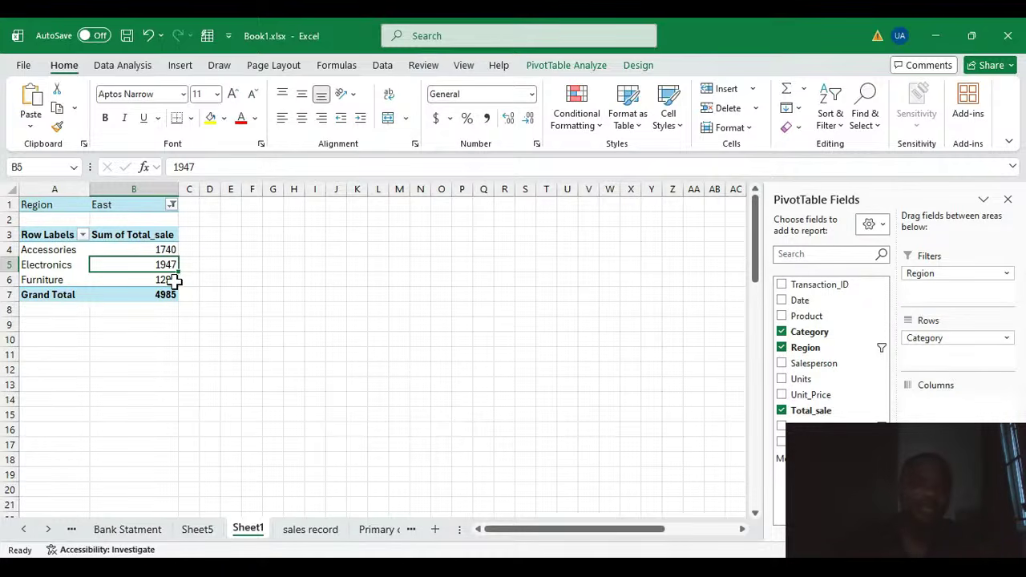
{"action": "left_click", "coordinate": [170, 205]}
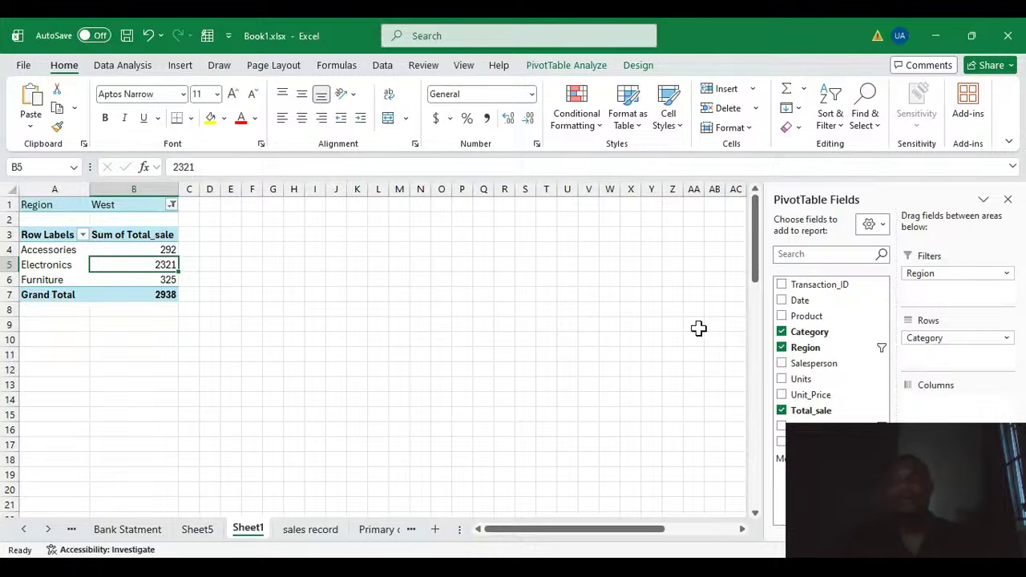
Step: Remove Category, Region and Total_sale from the PivotTable
{"action": "left_click", "coordinate": [781, 332]}
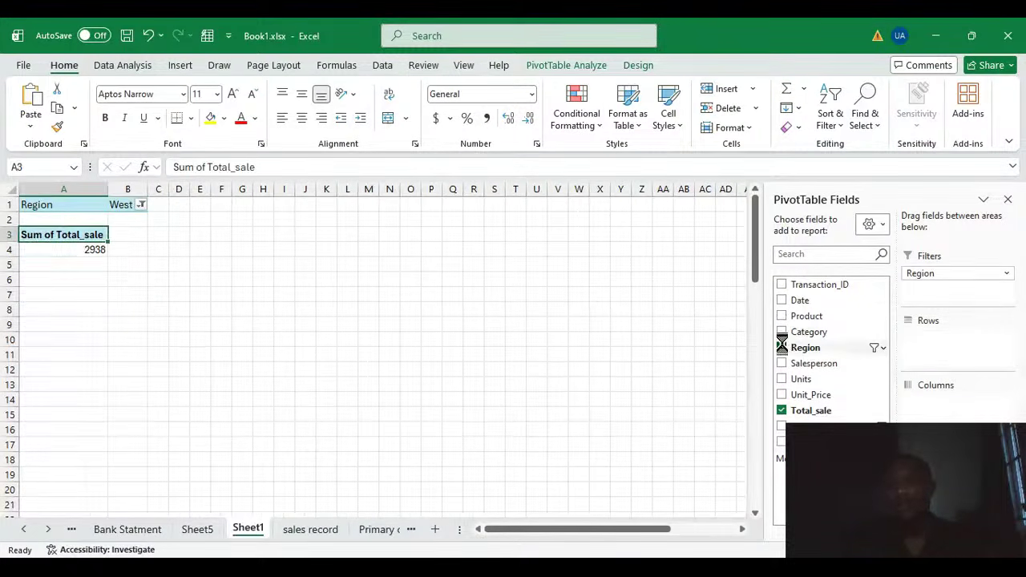
{"action": "left_click", "coordinate": [781, 347]}
{"action": "left_click", "coordinate": [781, 410]}
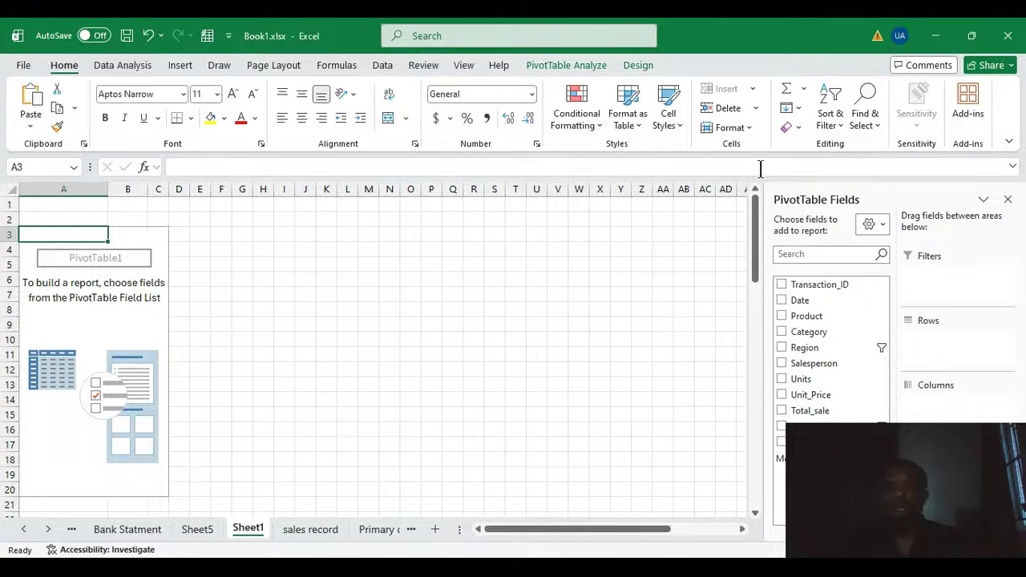
{"action": "left_click", "coordinate": [128, 323]}
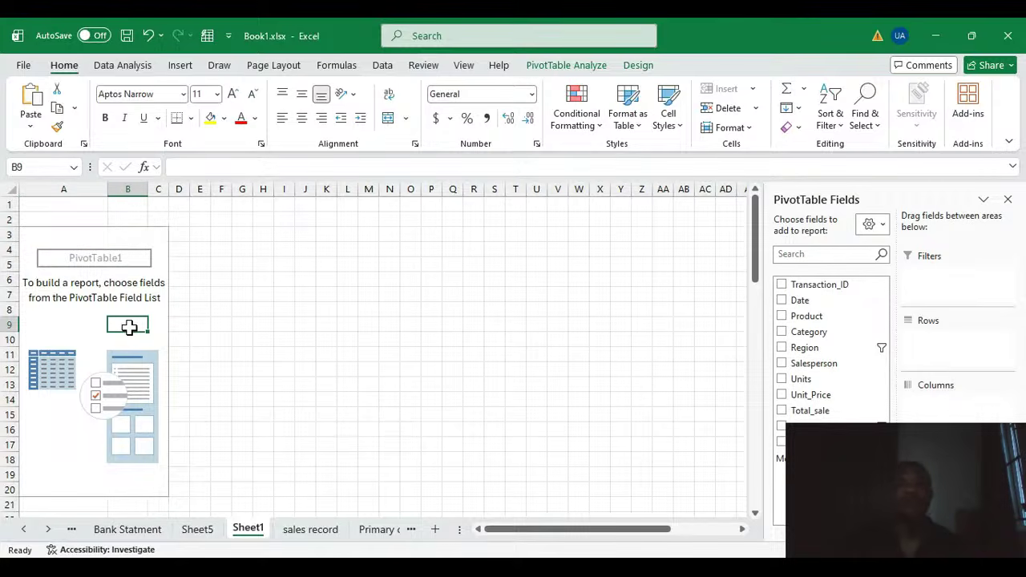
Step: Rebuild the PivotTable with Category in Rows and Total_sale in Values
{"action": "left_click", "coordinate": [565, 65]}
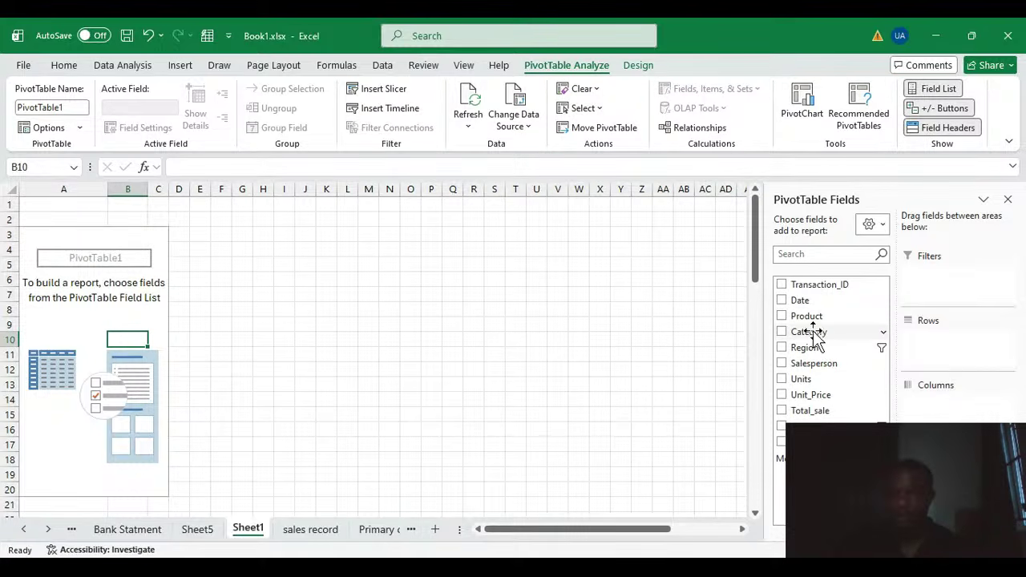
{"action": "left_click_drag", "start_coordinate": [816, 333], "coordinate": [936, 359]}
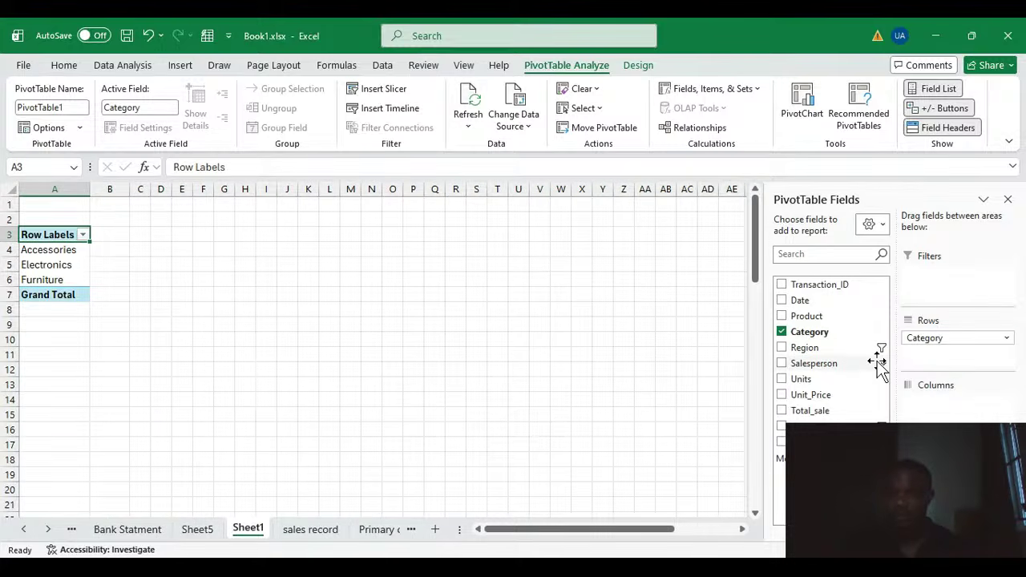
{"action": "left_click", "coordinate": [826, 416]}
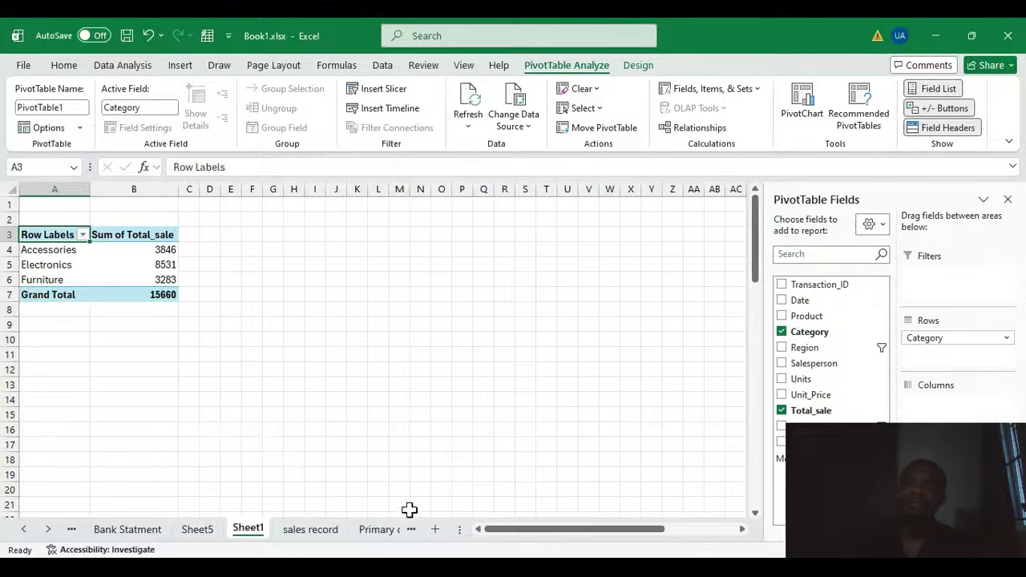
Step: Examine the Payment_Method column in the sales record sheet, then return to the PivotTable sheet
{"action": "left_click", "coordinate": [309, 529]}
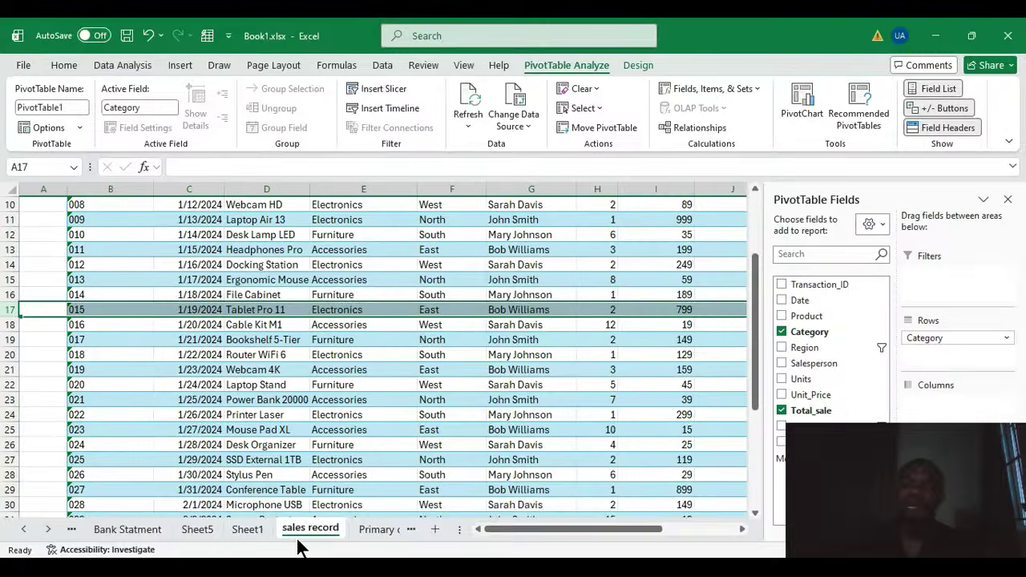
{"action": "scroll", "coordinate": [601, 371], "scroll_direction": "up", "scroll_amount": 3}
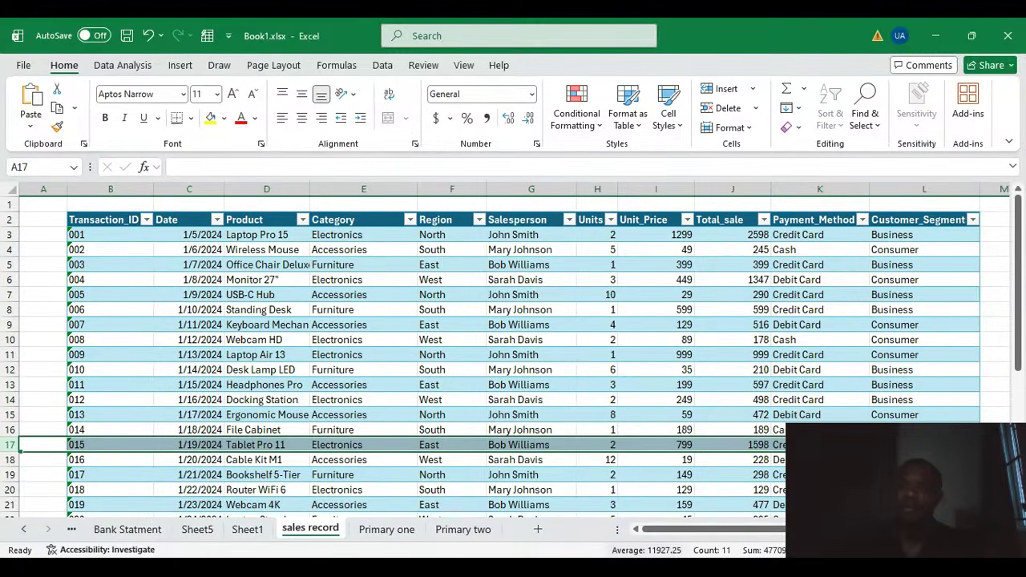
{"action": "left_click_drag", "start_coordinate": [700, 529], "coordinate": [758, 535]}
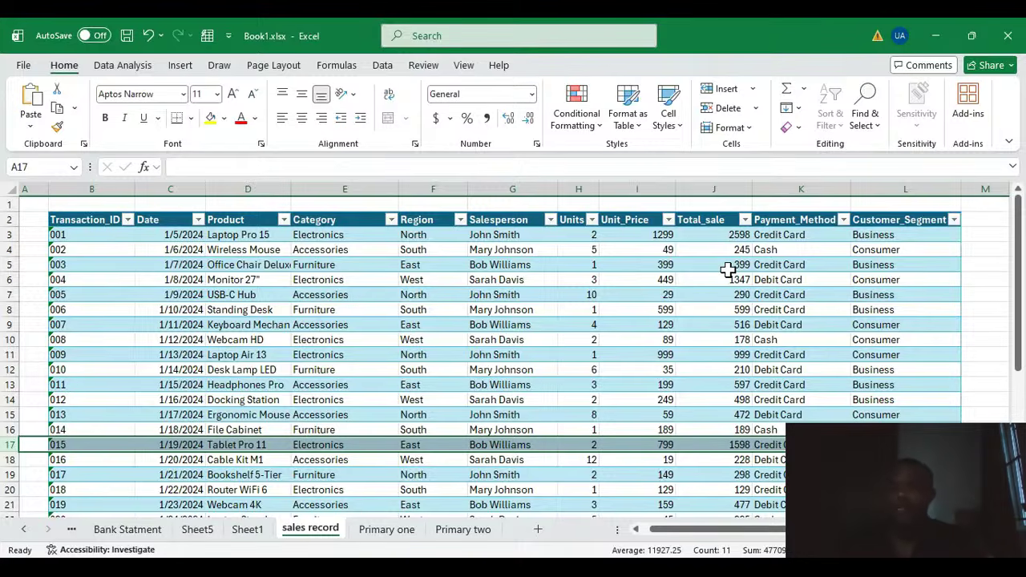
{"action": "left_click", "coordinate": [791, 189]}
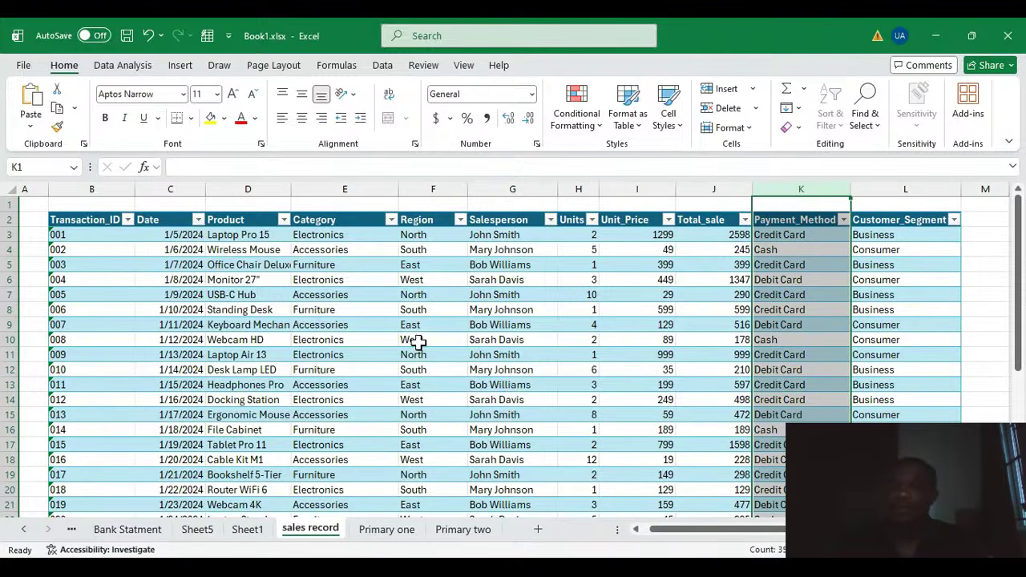
{"action": "left_click", "coordinate": [250, 530]}
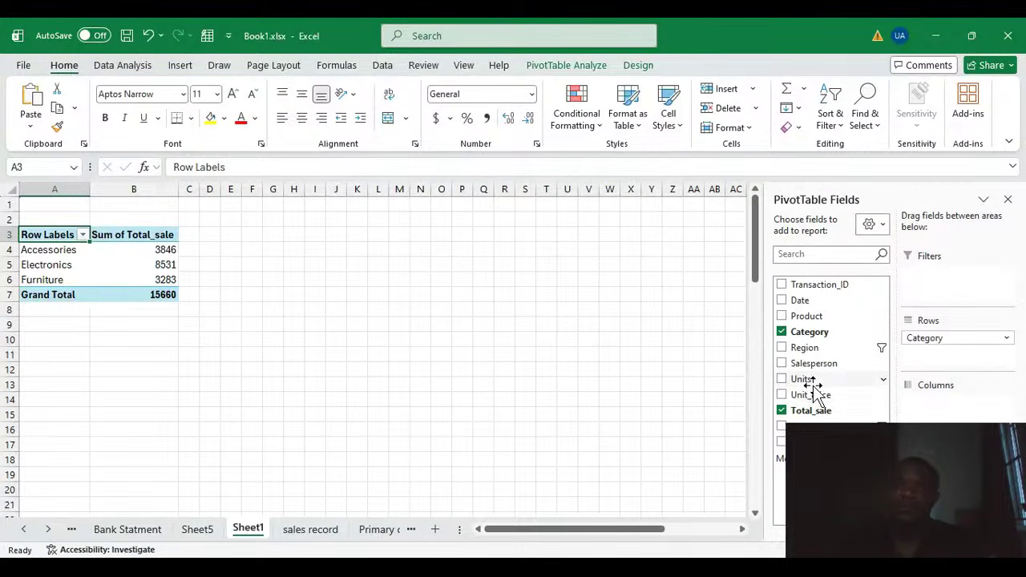
Step: Remove the value fields and Category from the PivotTable, leaving it empty
{"action": "left_click", "coordinate": [566, 65]}
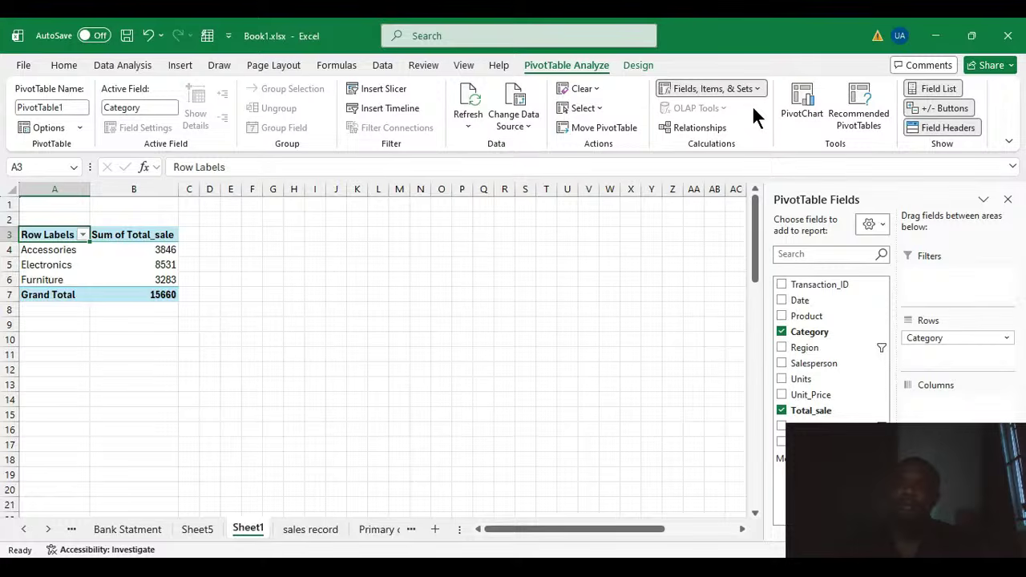
{"action": "left_click", "coordinate": [751, 105]}
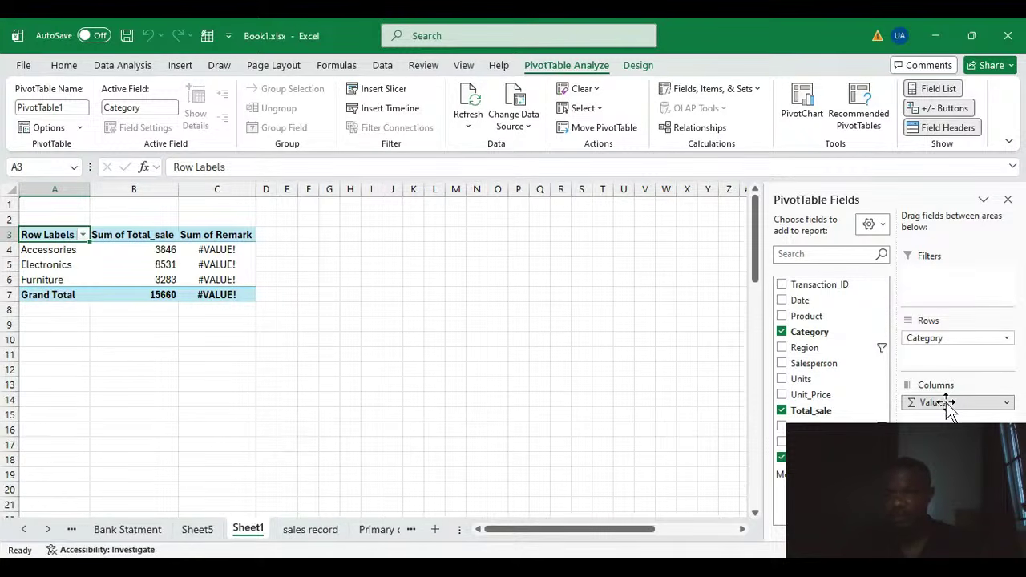
{"action": "left_click_drag", "start_coordinate": [949, 405], "coordinate": [815, 412]}
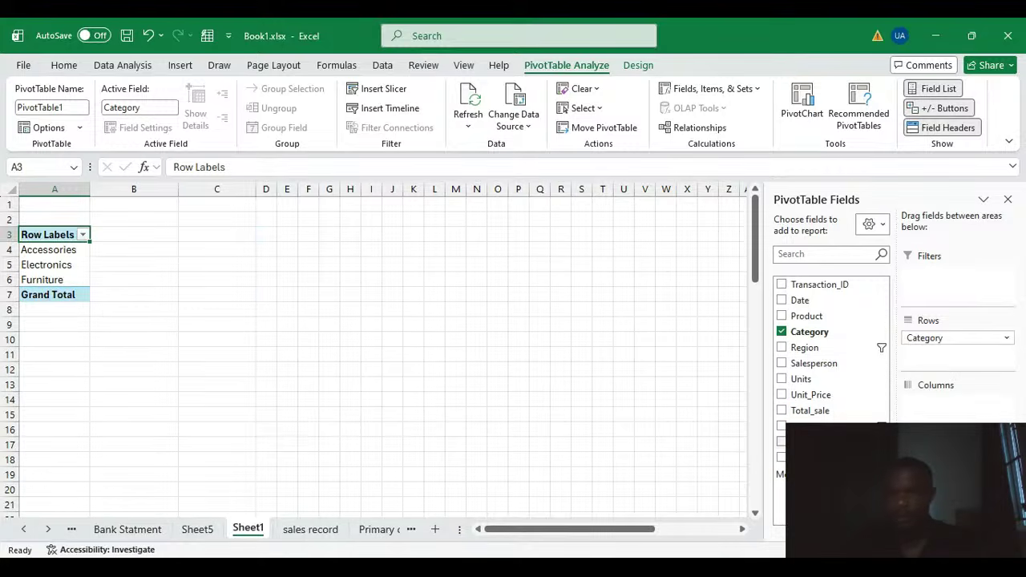
{"action": "left_click_drag", "start_coordinate": [940, 352], "coordinate": [823, 340]}
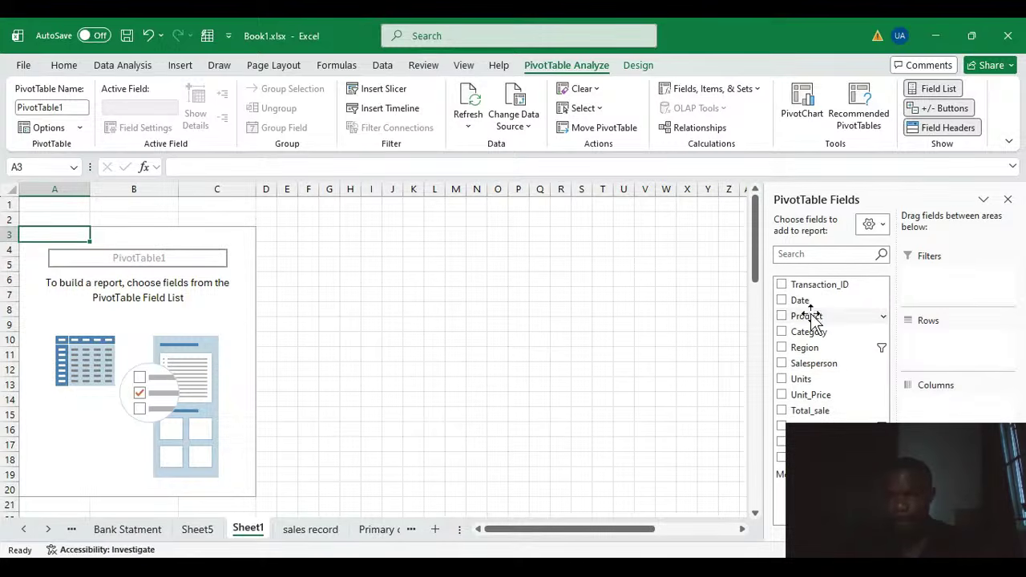
Step: Build a PivotTable with Product in Rows and Total_sale in Values
{"action": "left_click_drag", "start_coordinate": [813, 315], "coordinate": [932, 343]}
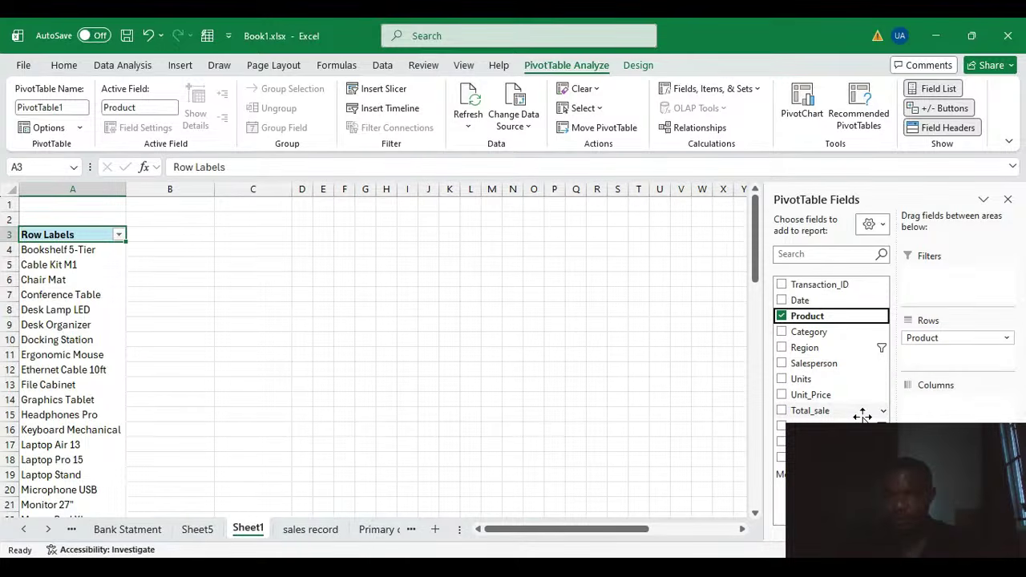
{"action": "left_click", "coordinate": [817, 412]}
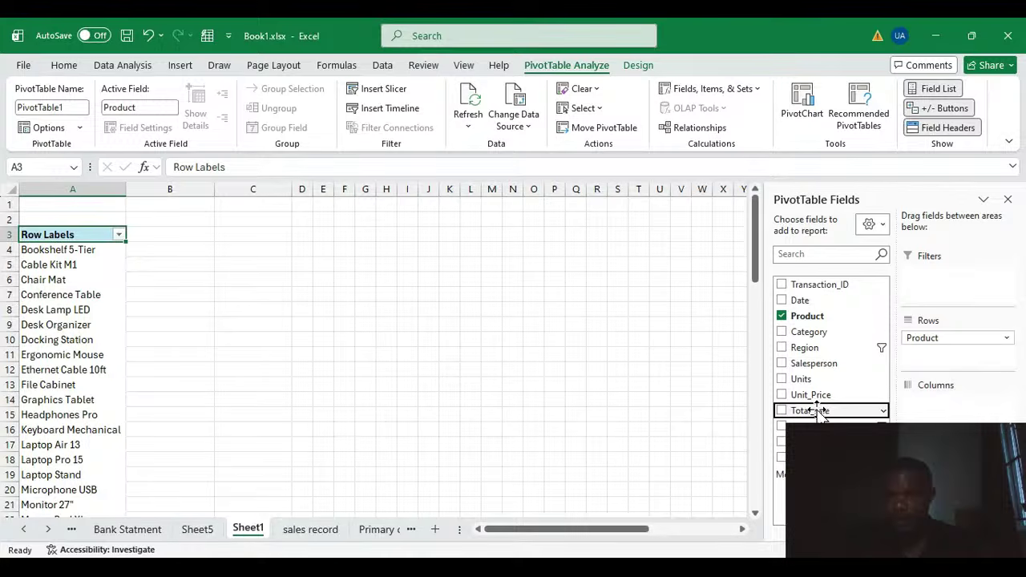
{"action": "key", "text": "space"}
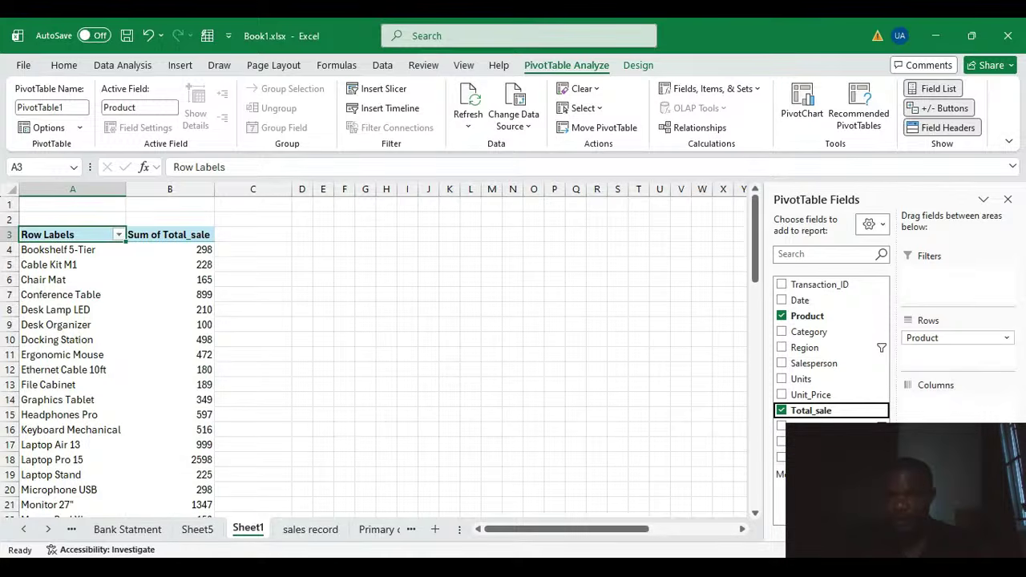
Step: Try summing the Remark field per product, then remove Remark and Total_sale from Values
{"action": "left_click", "coordinate": [817, 458]}
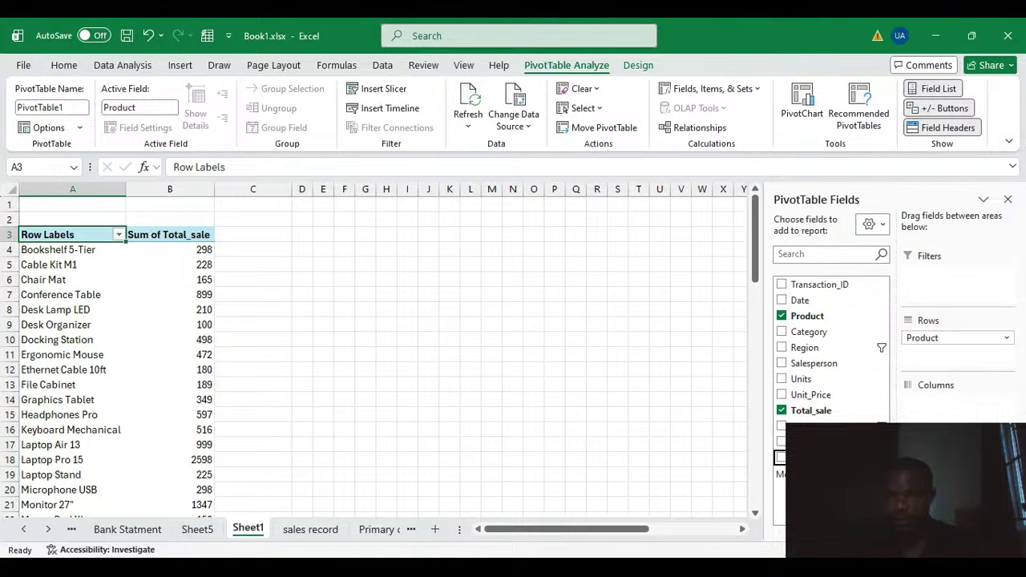
{"action": "key", "text": "space"}
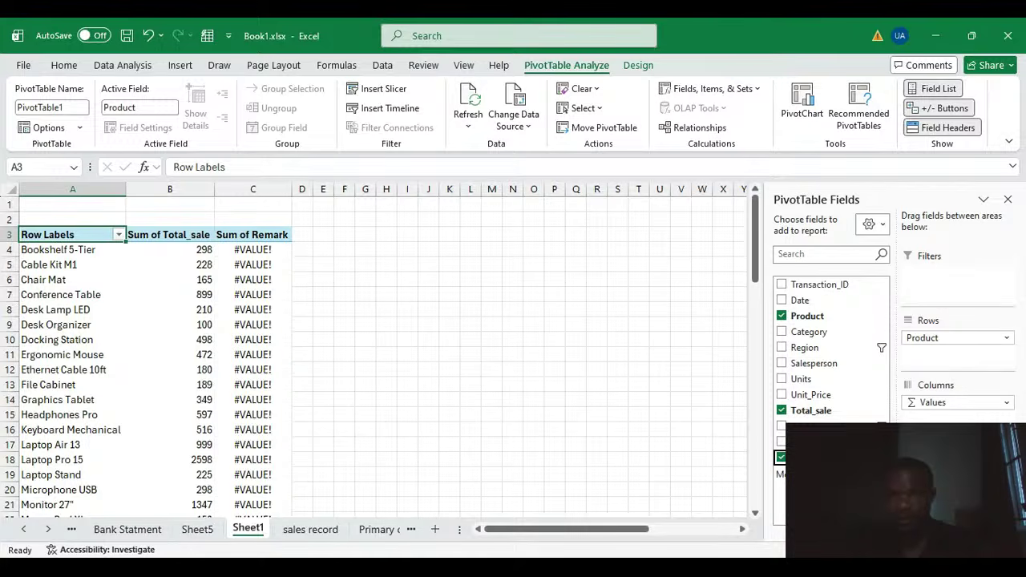
{"action": "left_click", "coordinate": [249, 253]}
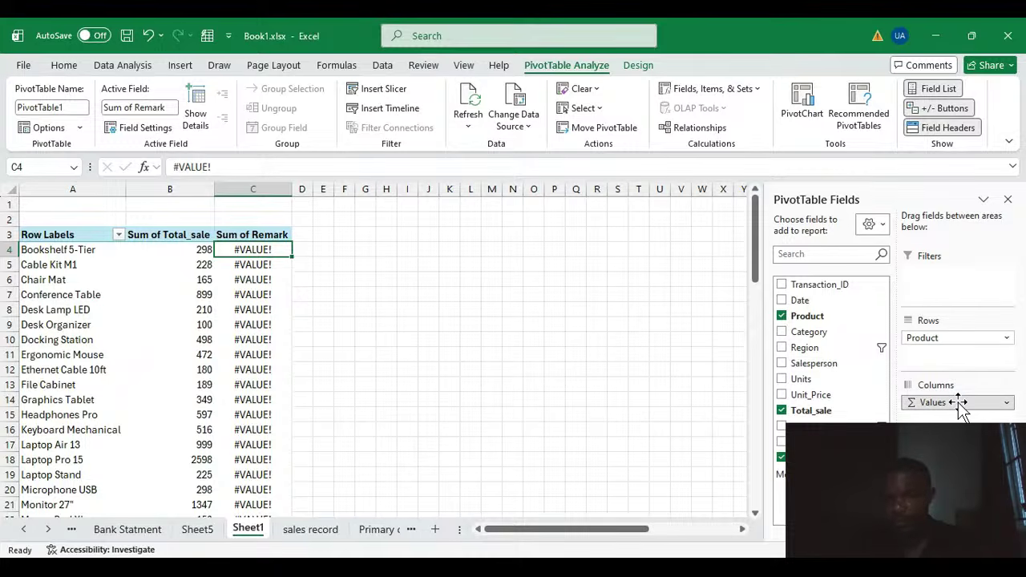
{"action": "left_click_drag", "start_coordinate": [961, 408], "coordinate": [858, 401]}
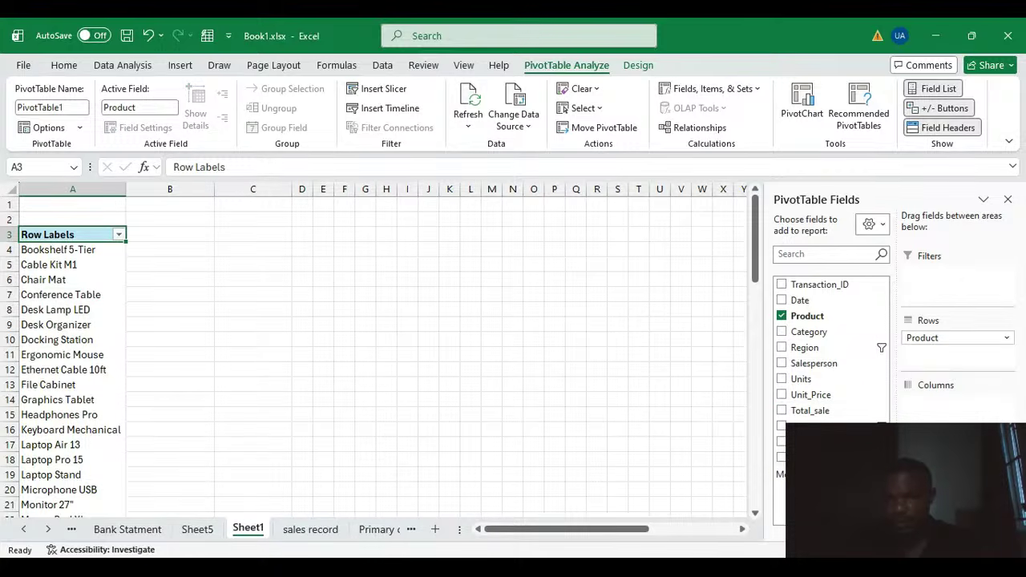
{"action": "left_click", "coordinate": [780, 456]}
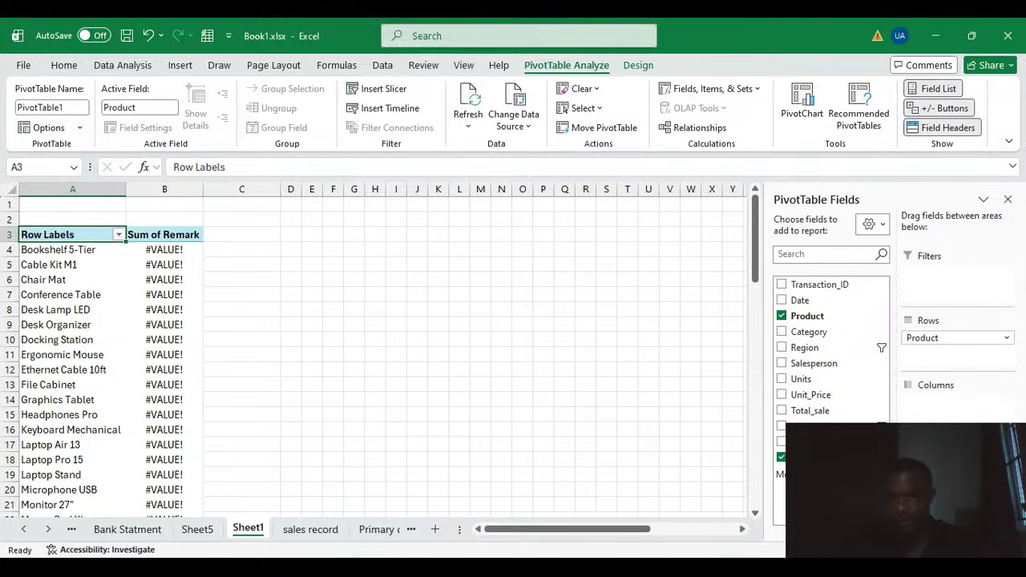
{"action": "left_click", "coordinate": [780, 457]}
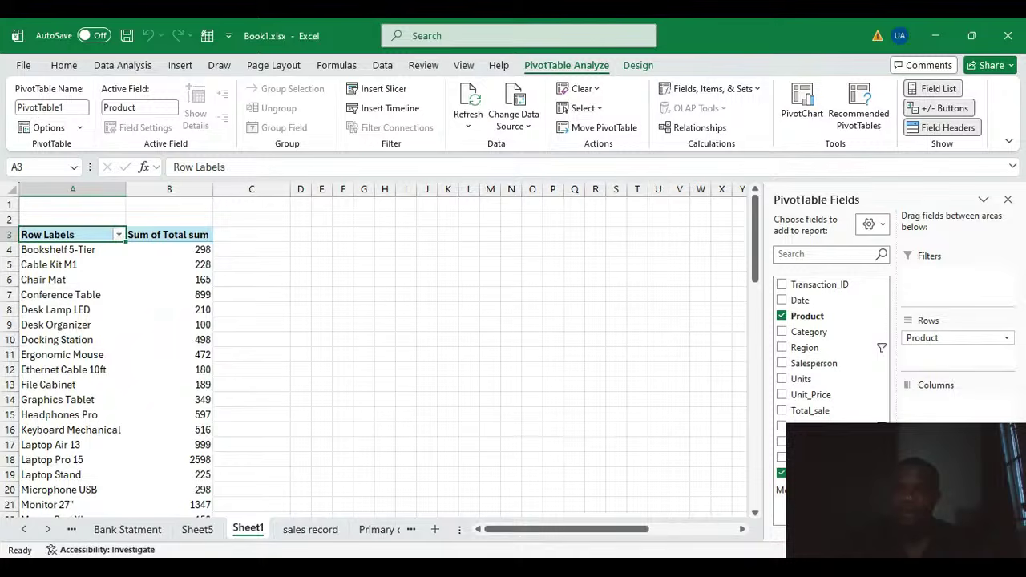
Step: Review the Sum of Total sum values listed for each product
{"action": "scroll", "coordinate": [190, 291], "scroll_direction": "down", "scroll_amount": 3}
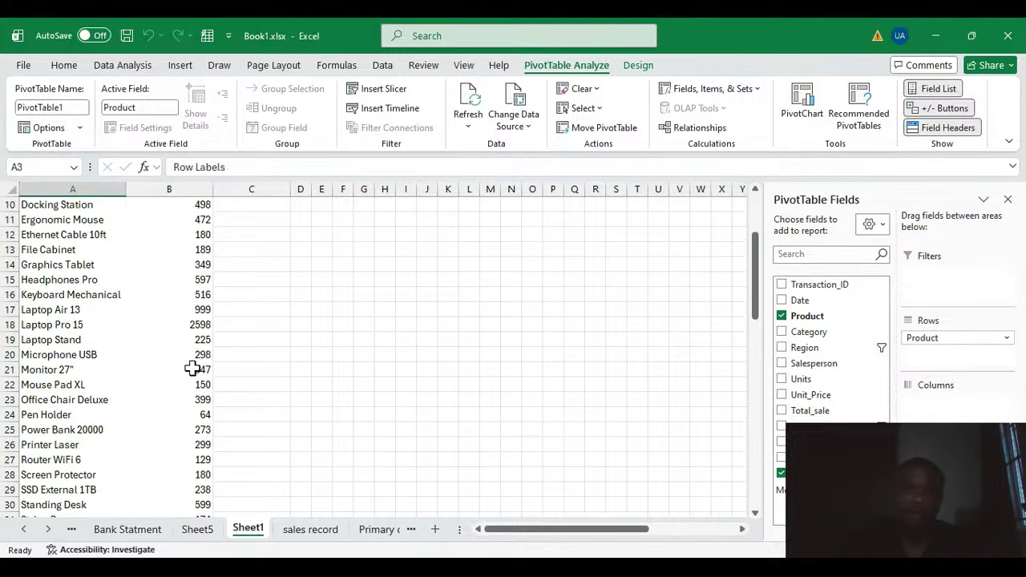
{"action": "scroll", "coordinate": [192, 368], "scroll_direction": "up", "scroll_amount": 3}
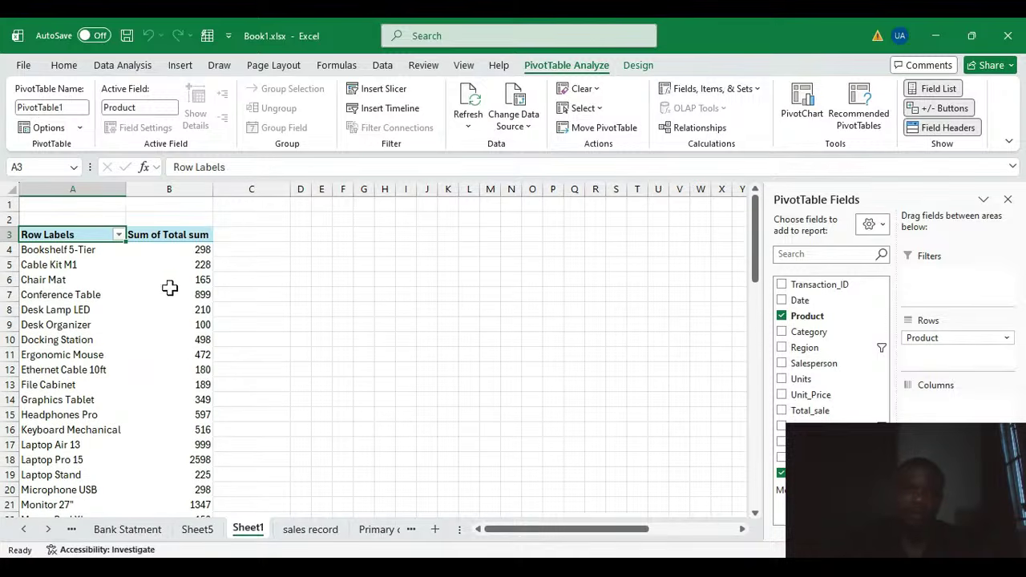
{"action": "left_click", "coordinate": [201, 248]}
{"action": "left_click", "coordinate": [204, 279]}
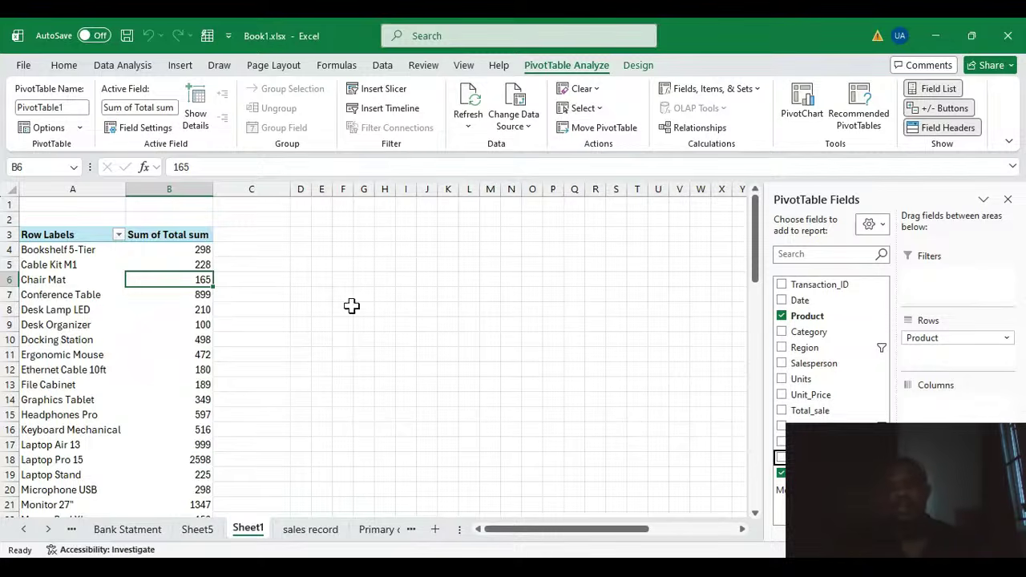
Step: Rebuild the PivotTable with Salesperson in Rows and Total_sale in Values, removing Product and Total sum
{"action": "left_click", "coordinate": [782, 315]}
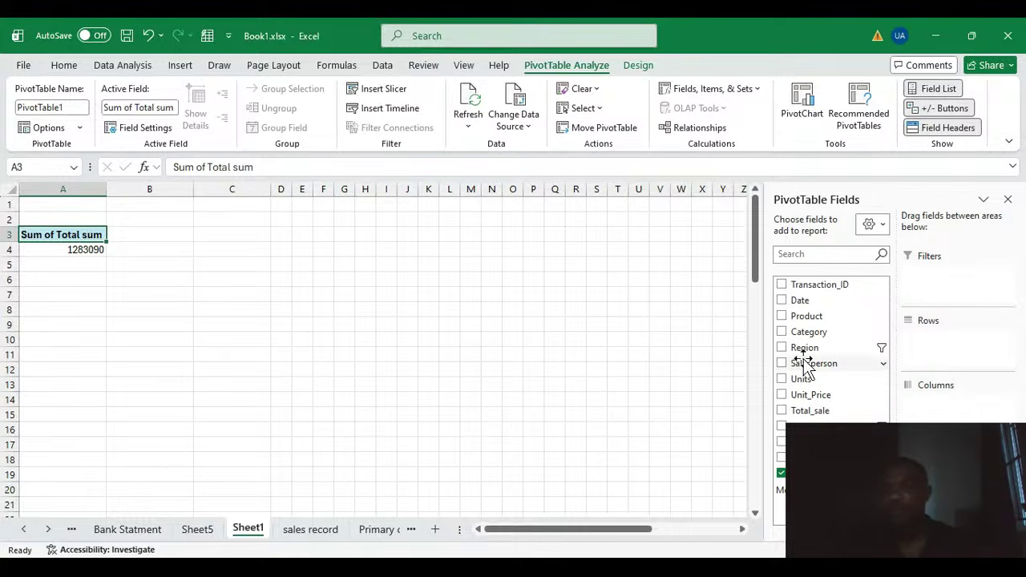
{"action": "left_click_drag", "start_coordinate": [803, 365], "coordinate": [943, 344]}
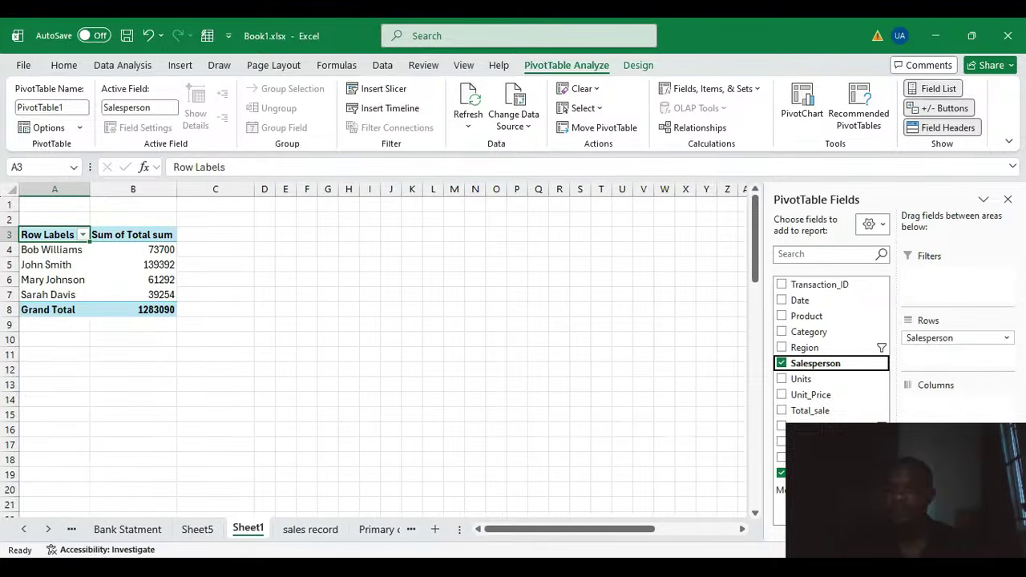
{"action": "left_click", "coordinate": [781, 473]}
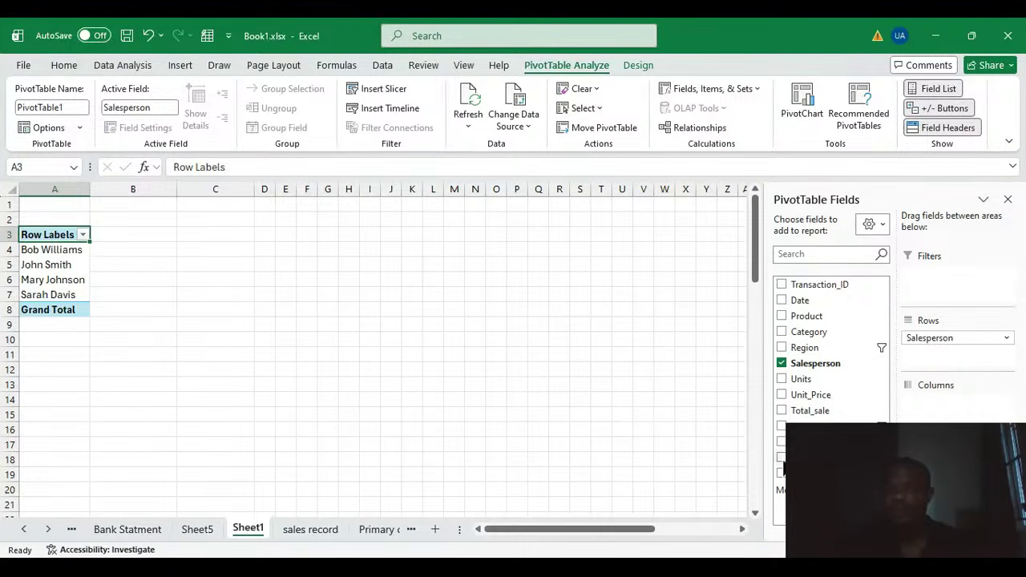
{"action": "left_click", "coordinate": [822, 410]}
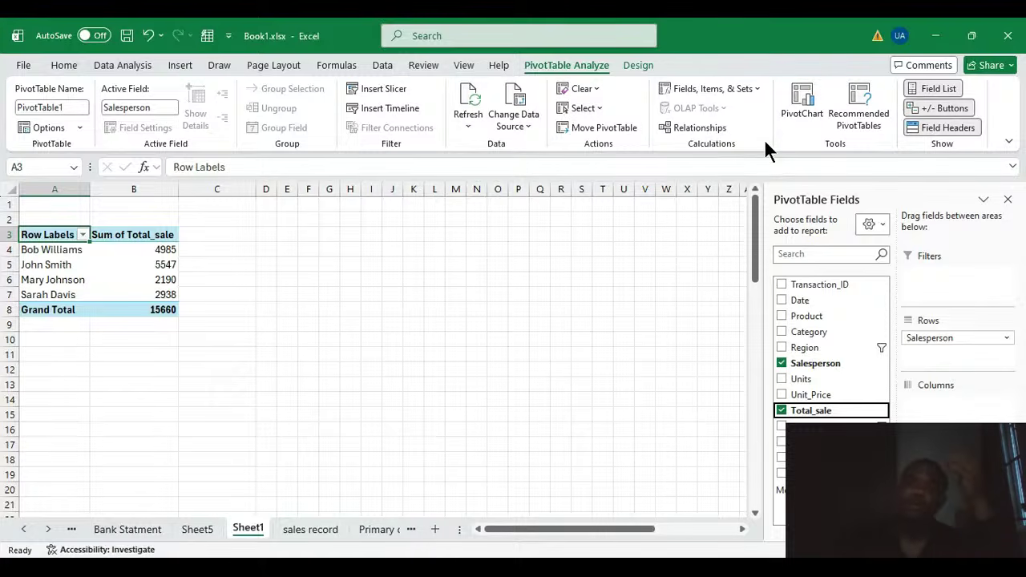
Step: Insert a PivotChart of Total_sale by salesperson and move it beside the PivotTable
{"action": "left_click", "coordinate": [796, 116]}
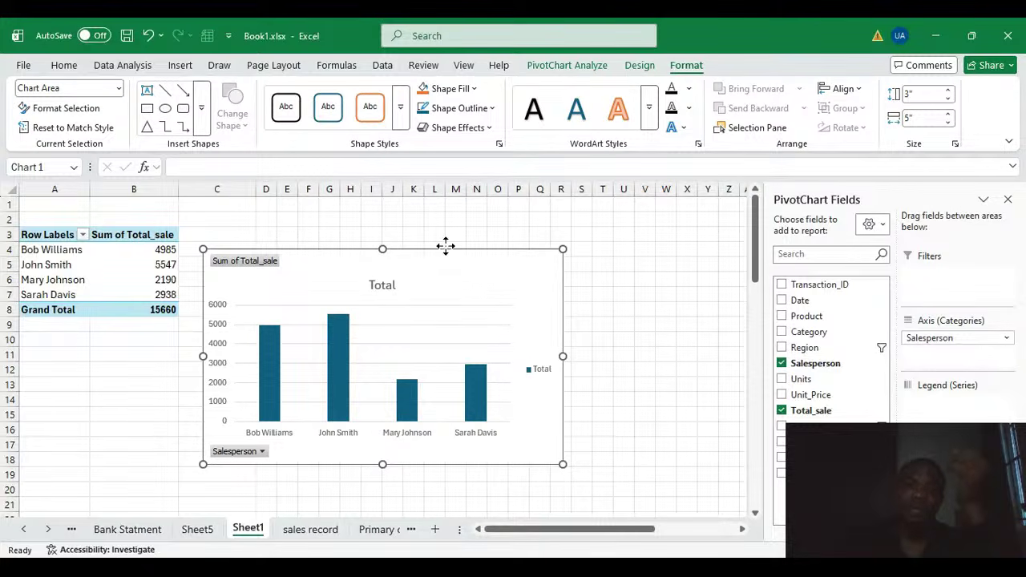
{"action": "left_click_drag", "start_coordinate": [445, 246], "coordinate": [509, 227]}
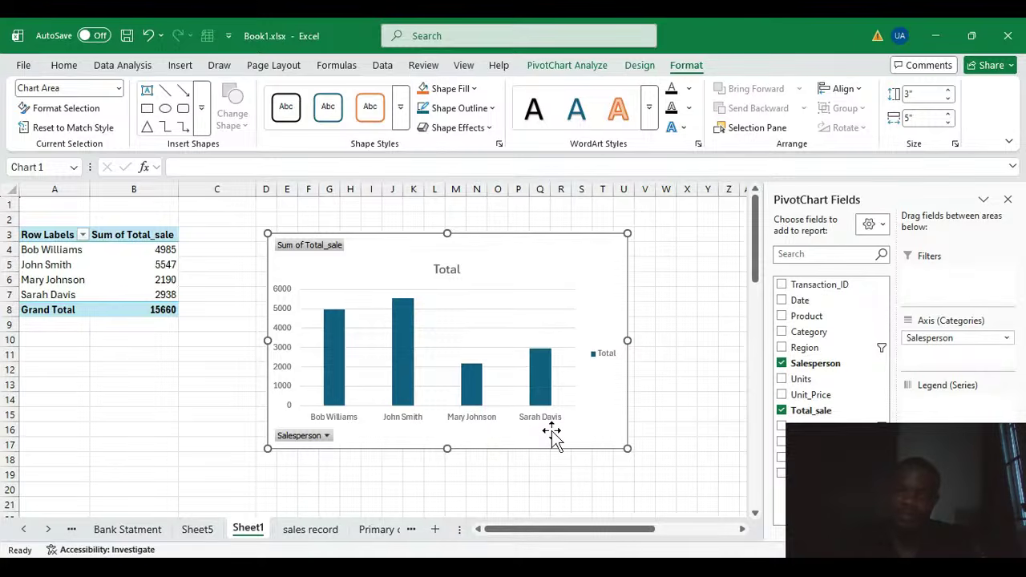
Step: Examine the chart's data series, field buttons and title
{"action": "left_click", "coordinate": [408, 369]}
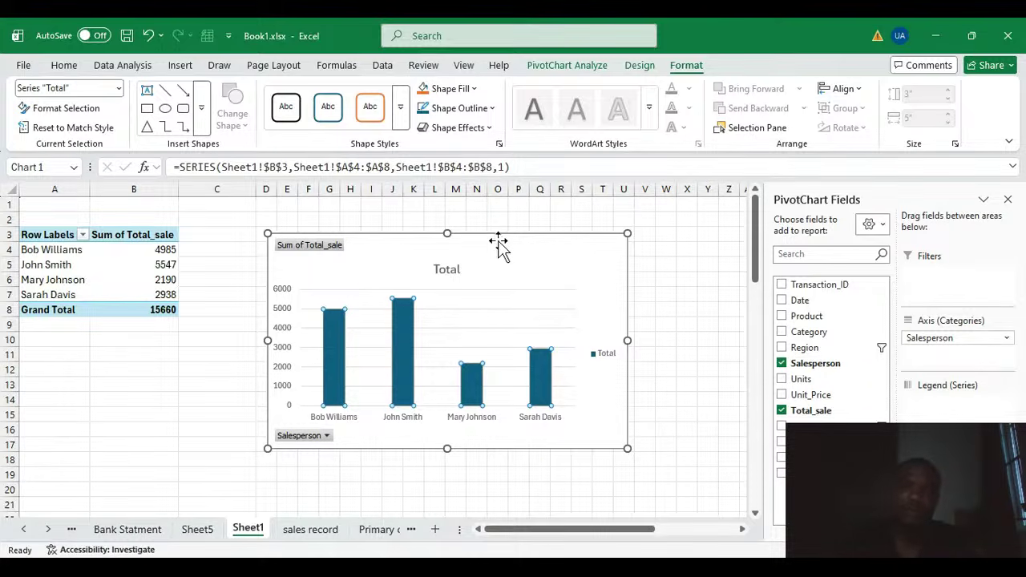
{"action": "left_click", "coordinate": [326, 436]}
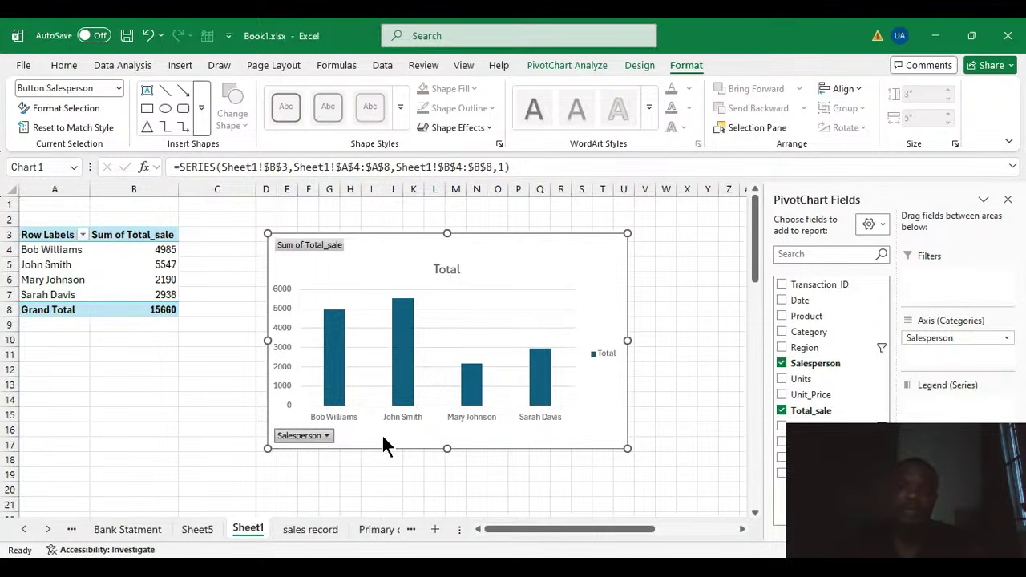
{"action": "left_click", "coordinate": [321, 246]}
{"action": "left_click", "coordinate": [455, 269]}
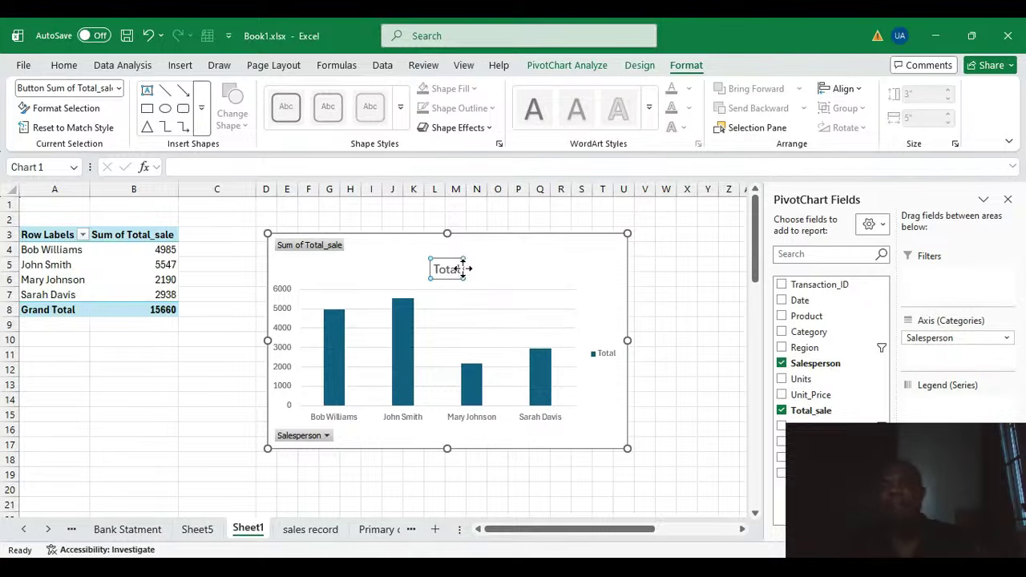
{"action": "left_click", "coordinate": [534, 272]}
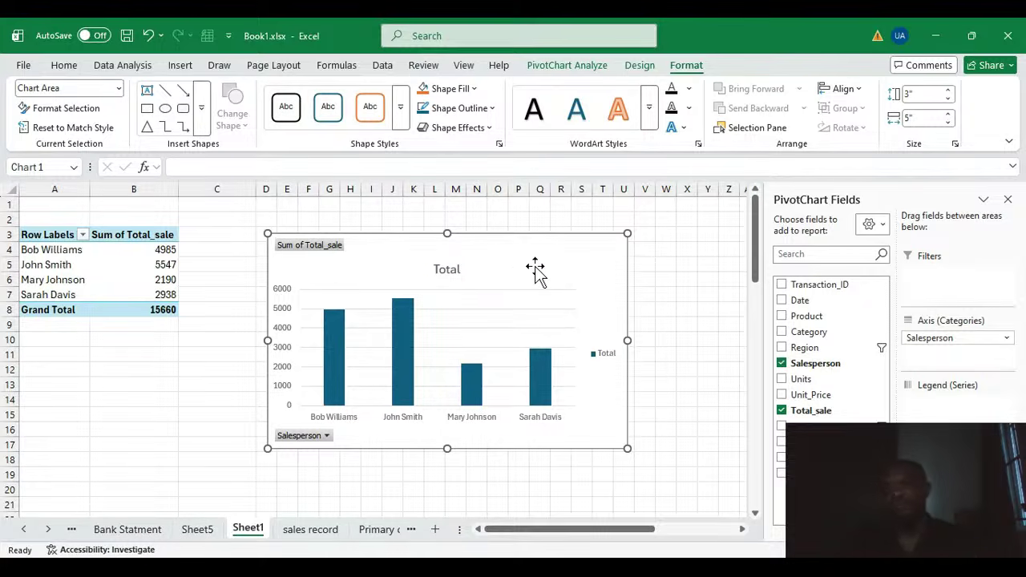